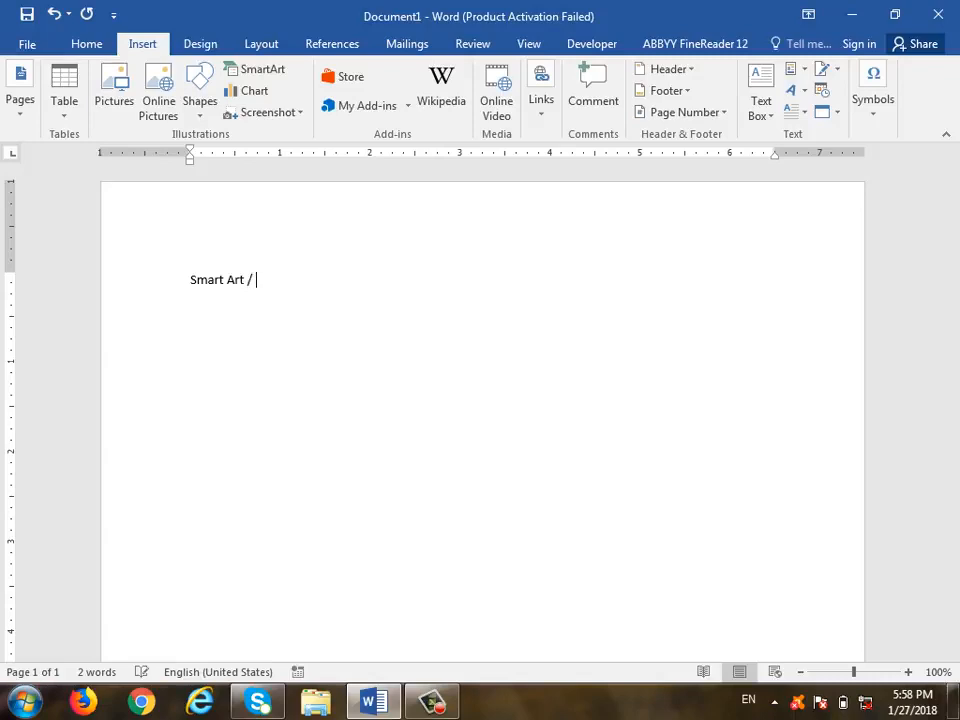
# - Complete the heading so it reads "Smart Art / Organization Chart:"
pyautogui.write('ganizza')
pyautogui.press('BackSpace')
pyautogui.press('BackSpace')
pyautogui.write('ation Chart:')
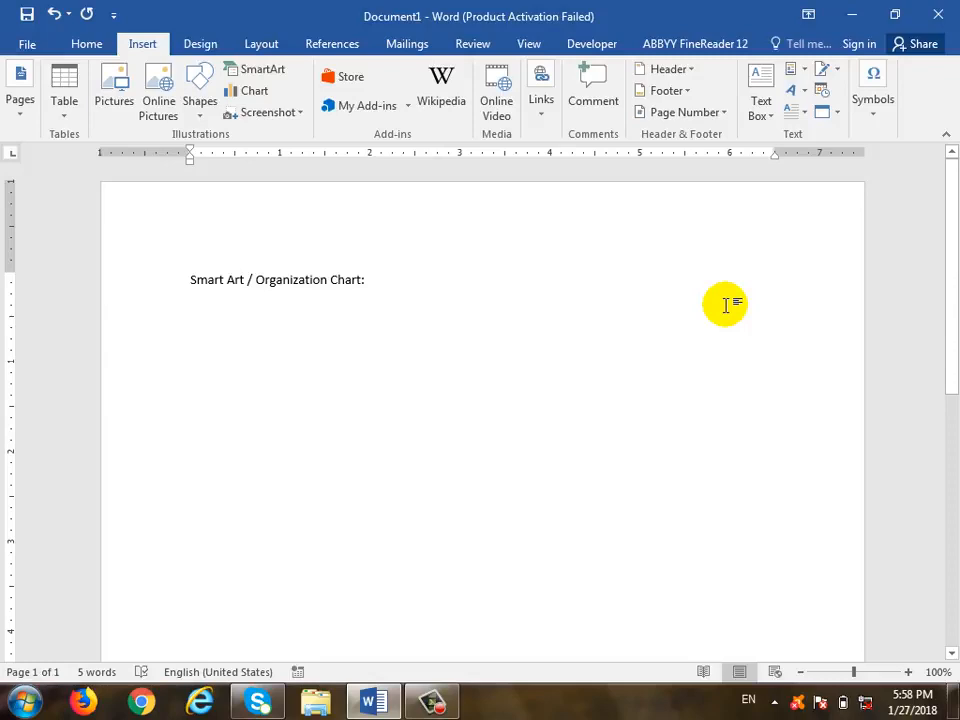
# - Below the heading, write the indented paragraph "The graphical presentation of any organization or any data is called smart art / organization chart." followed by a blank line
pyautogui.press('Return')
pyautogui.press('Tab')
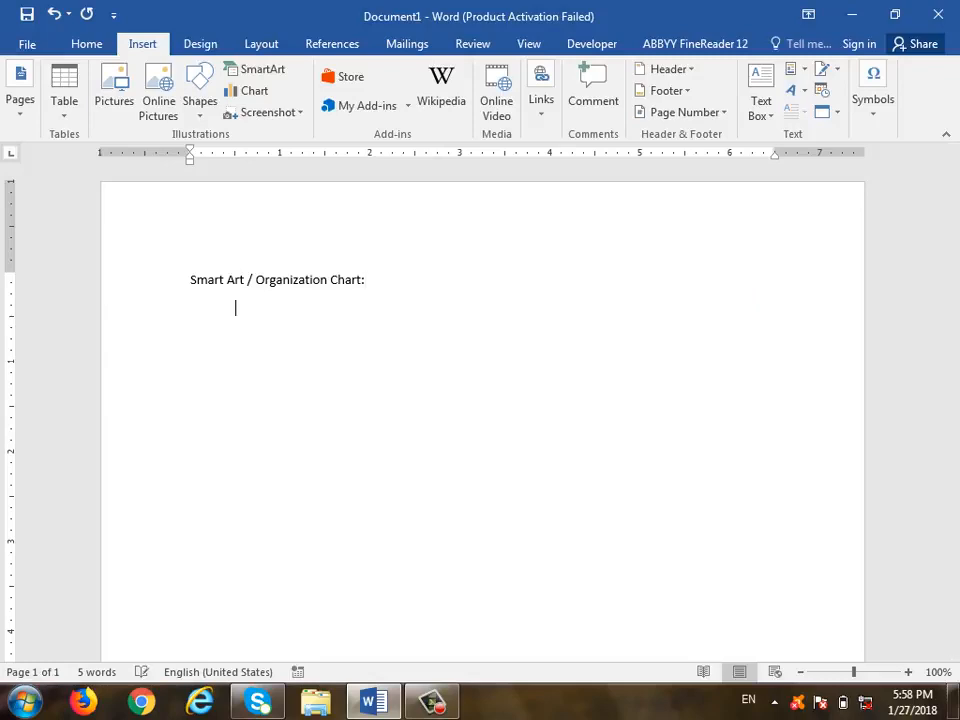
pyautogui.write('The graphical pr')
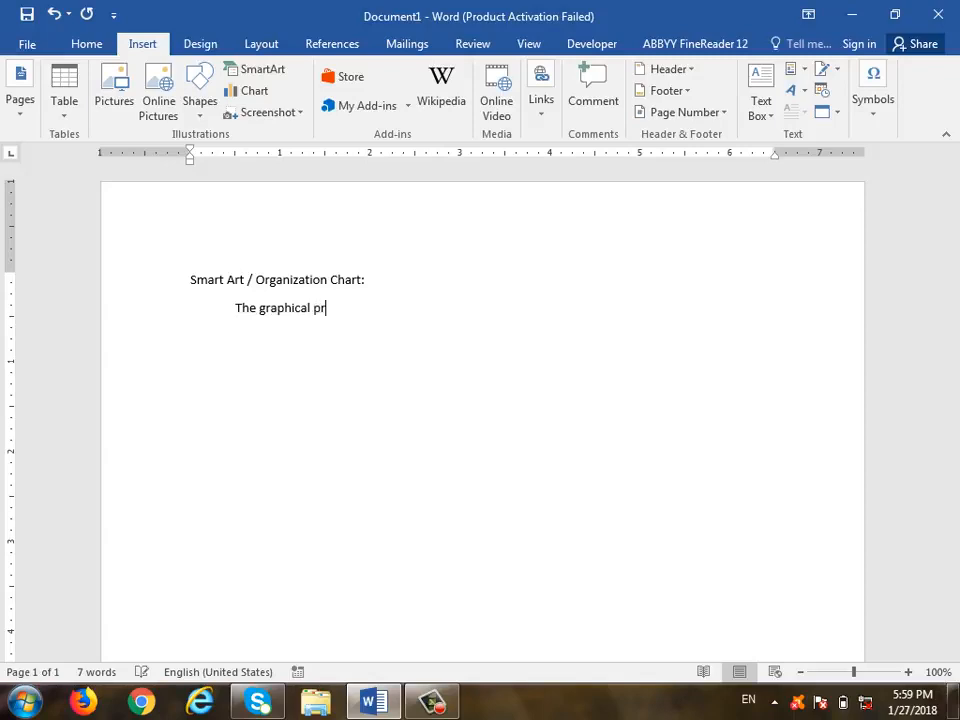
pyautogui.write('esentation of ')
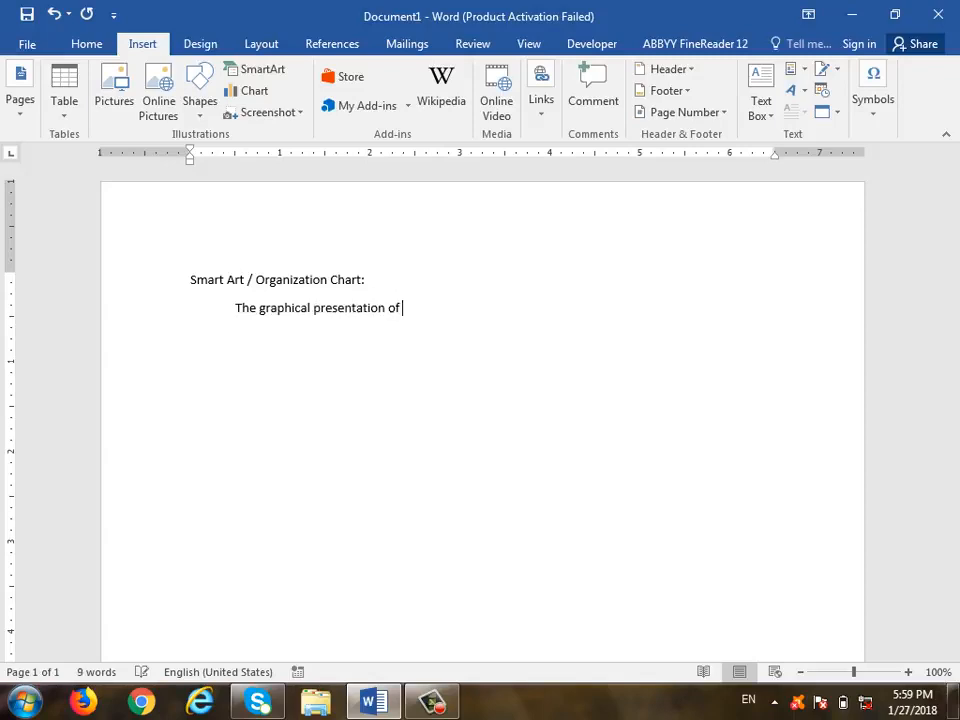
pyautogui.write('any orga')
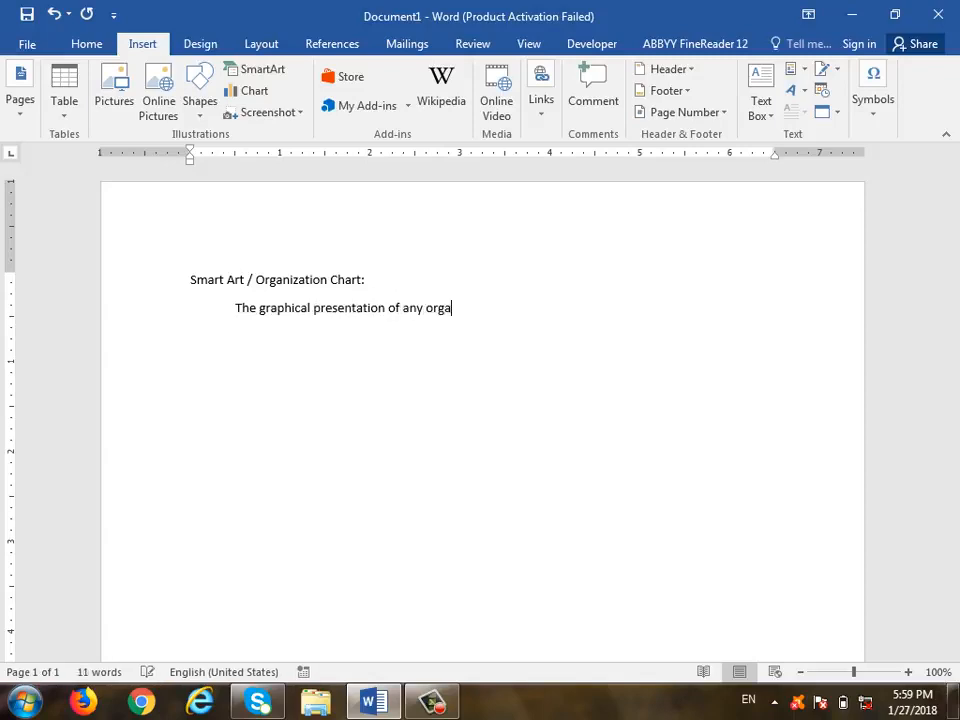
pyautogui.write('nization or any data id')
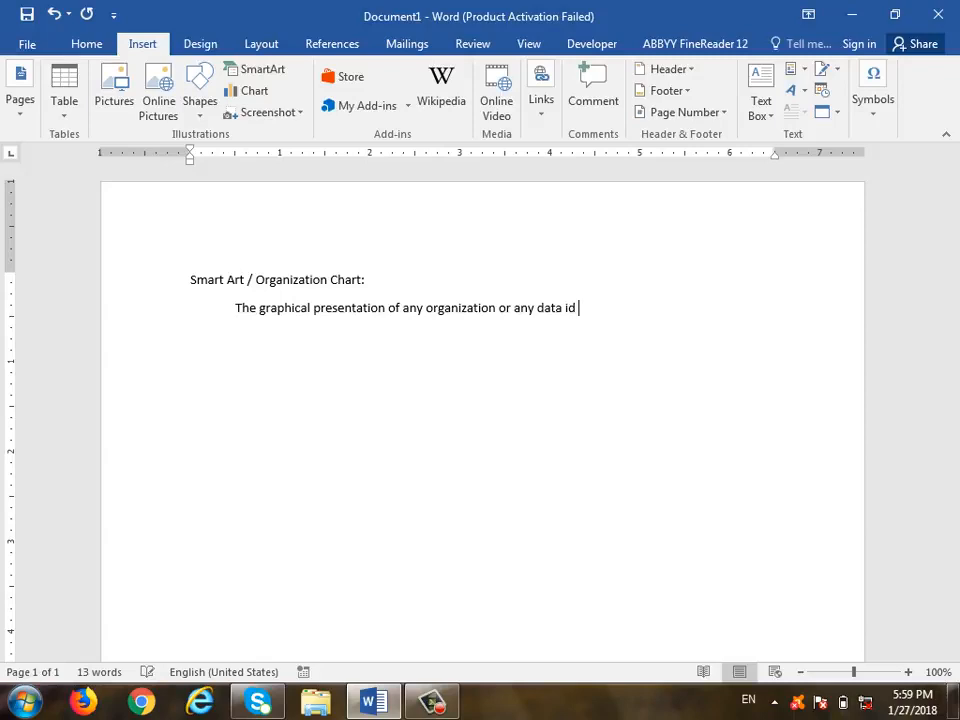
pyautogui.press('BackSpace')
pyautogui.write('s called smart art')
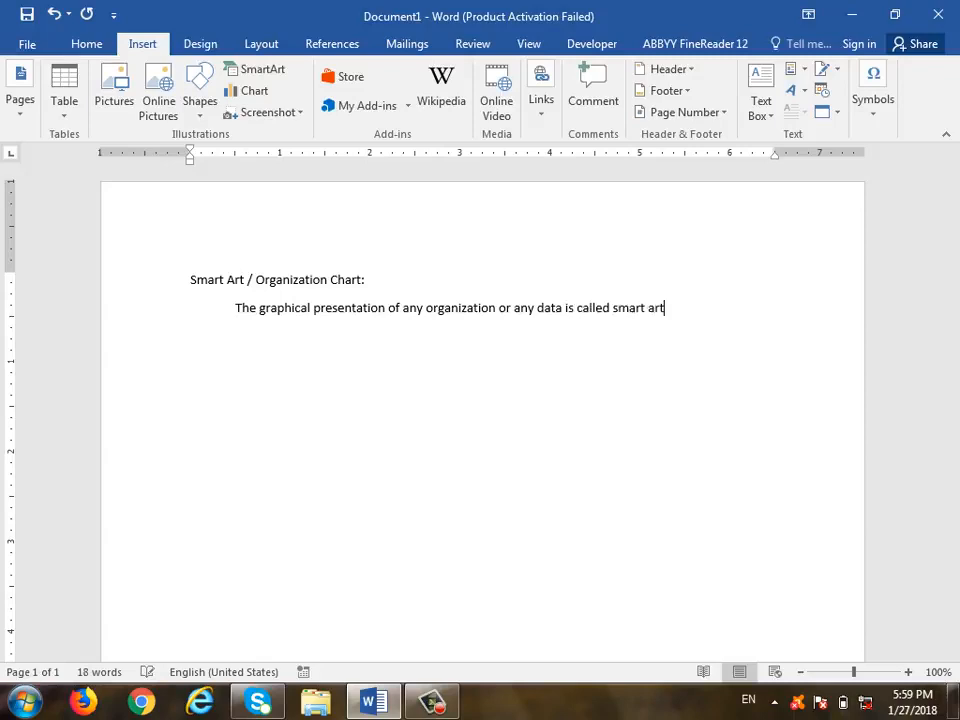
pyautogui.write(' / organization chart.')
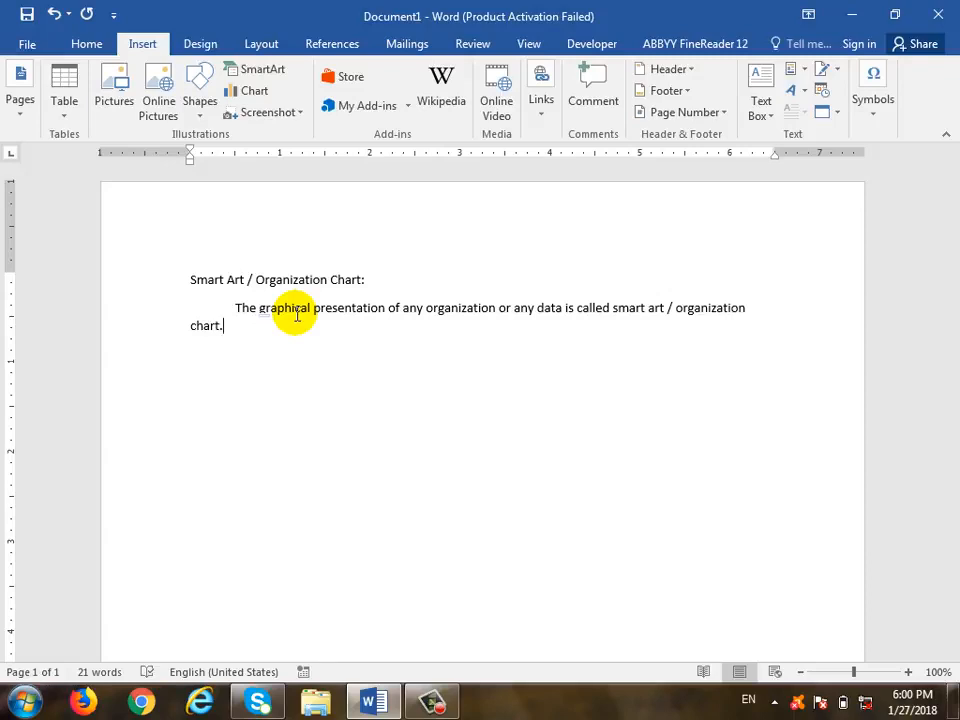
pyautogui.press('Return')
pyautogui.press('Return')
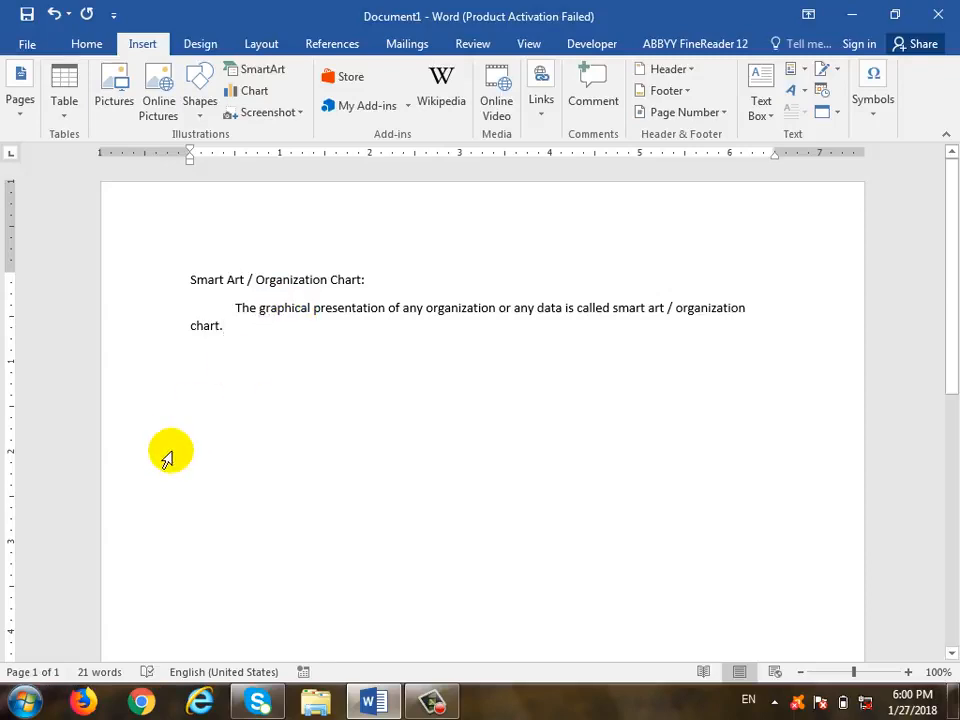
# - Browse all SmartArt layouts, previewing Basic Radial, Diverging Radial, Radial Cluster and Organization Chart
pyautogui.click(260, 72)
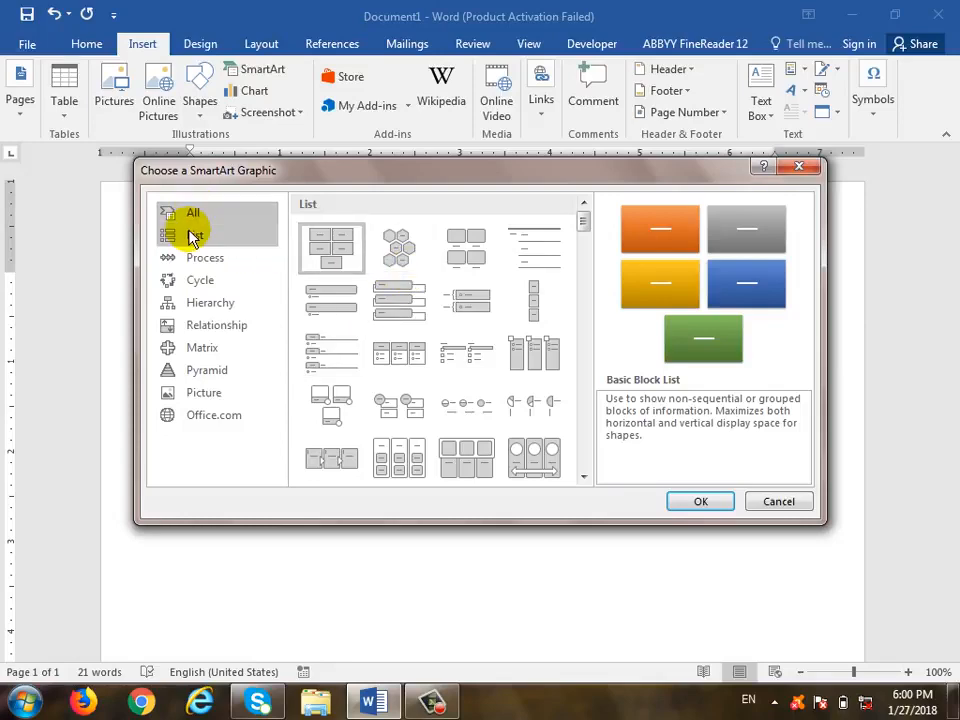
pyautogui.moveTo(585, 222); pyautogui.dragTo(585, 323)
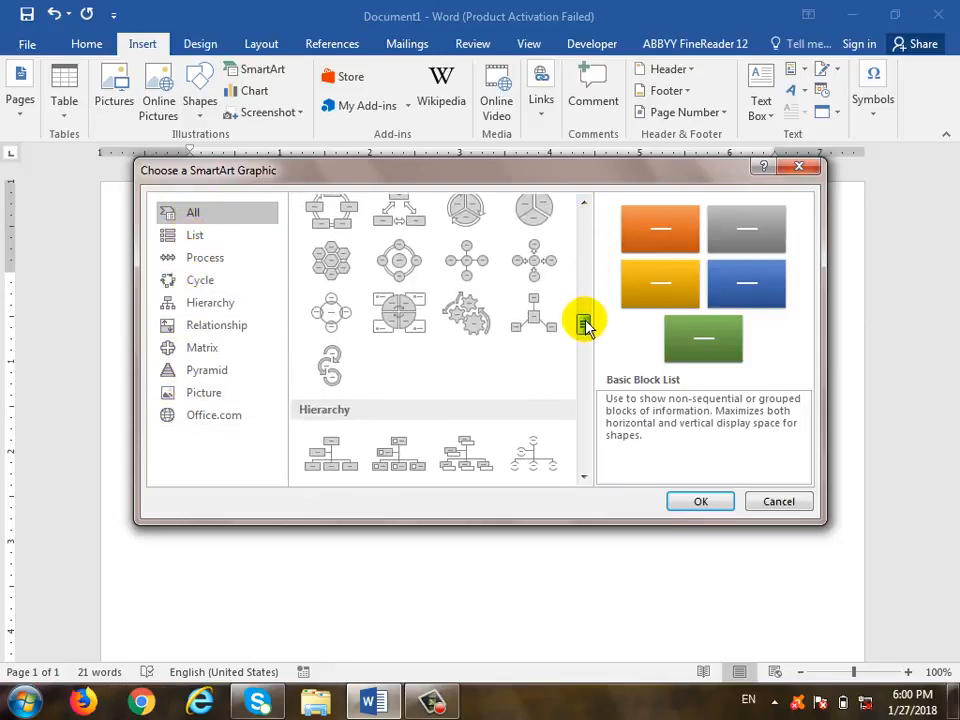
pyautogui.click(467, 268)
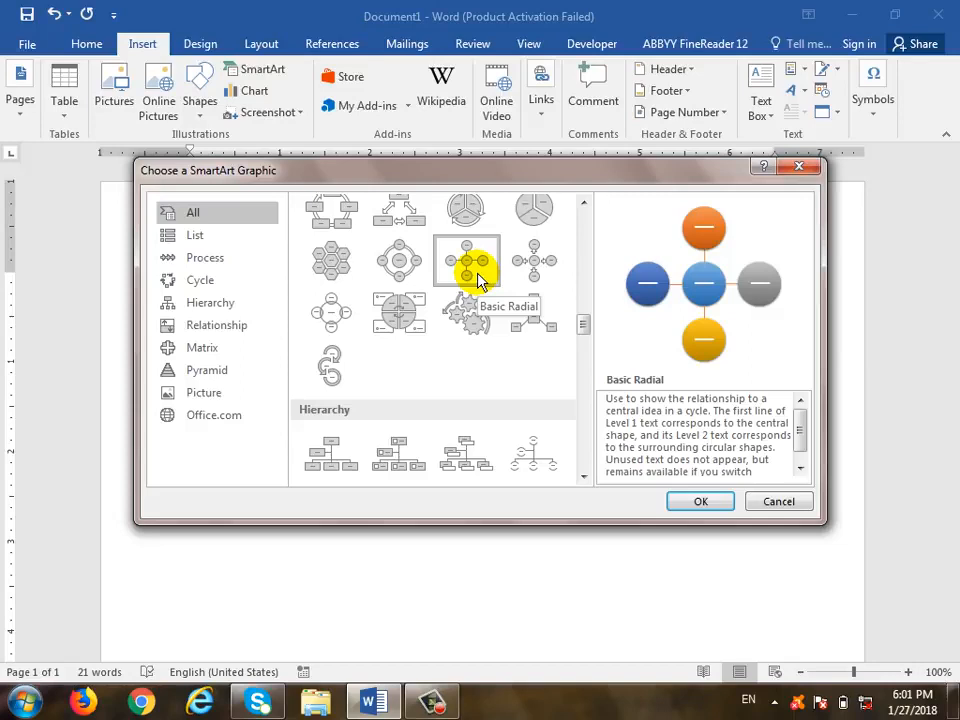
pyautogui.click(512, 270)
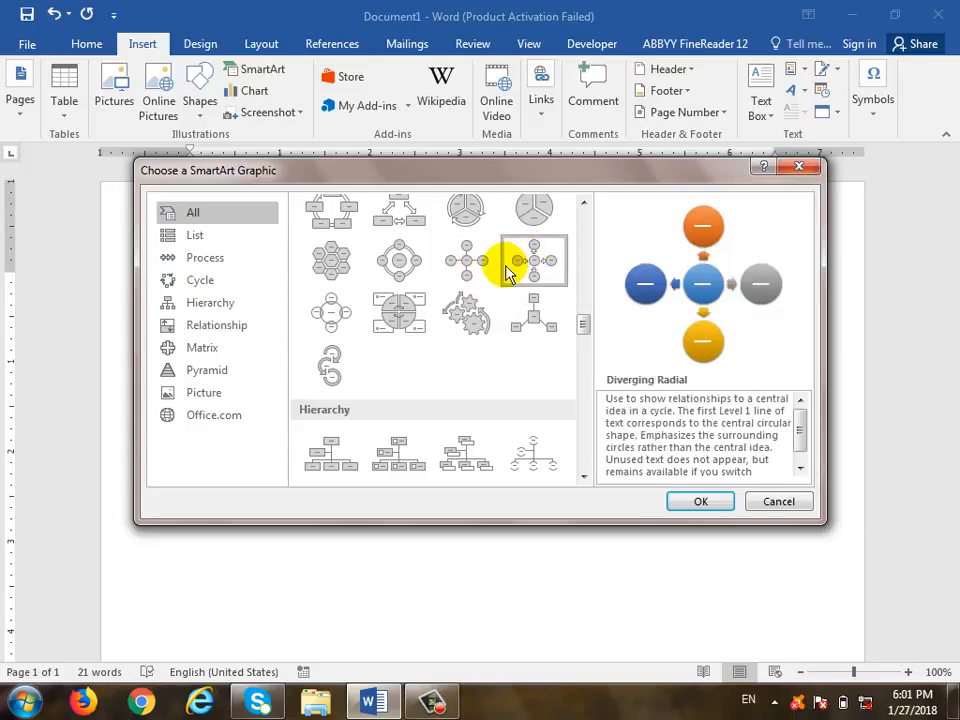
pyautogui.click(531, 318)
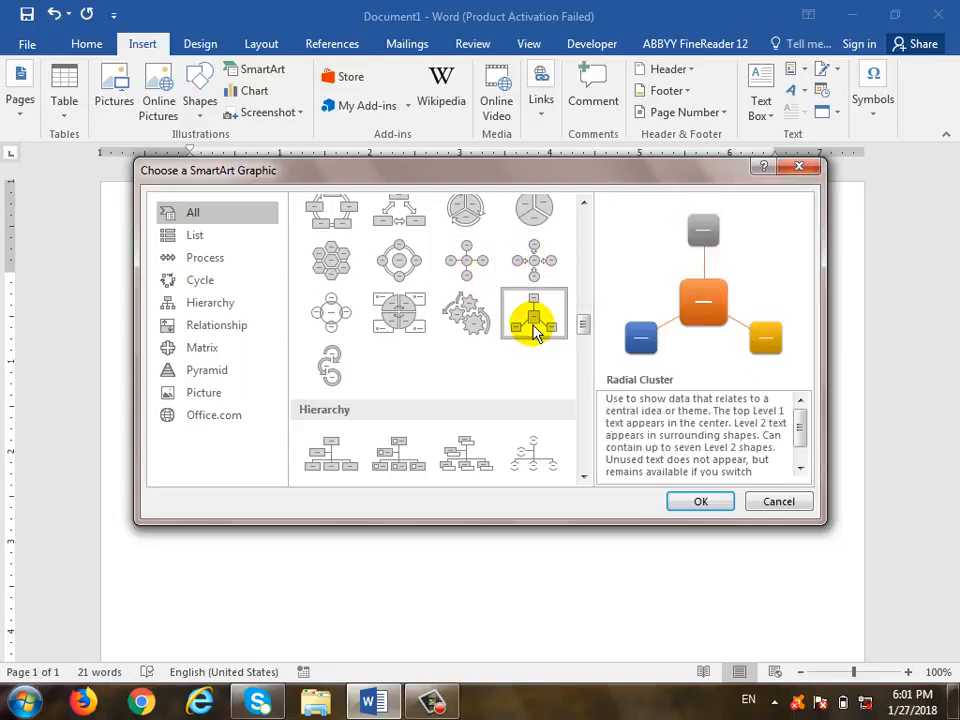
pyautogui.scroll(-3, 521, 325)
pyautogui.scroll(-3, 429, 321)
pyautogui.scroll(3, 369, 326)
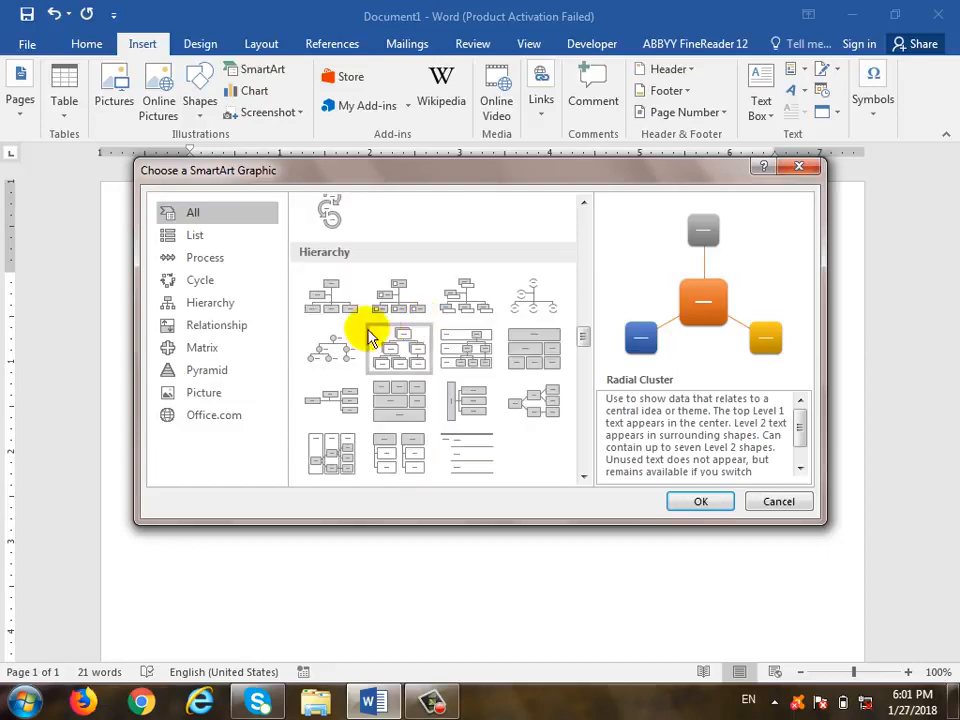
pyautogui.click(348, 306)
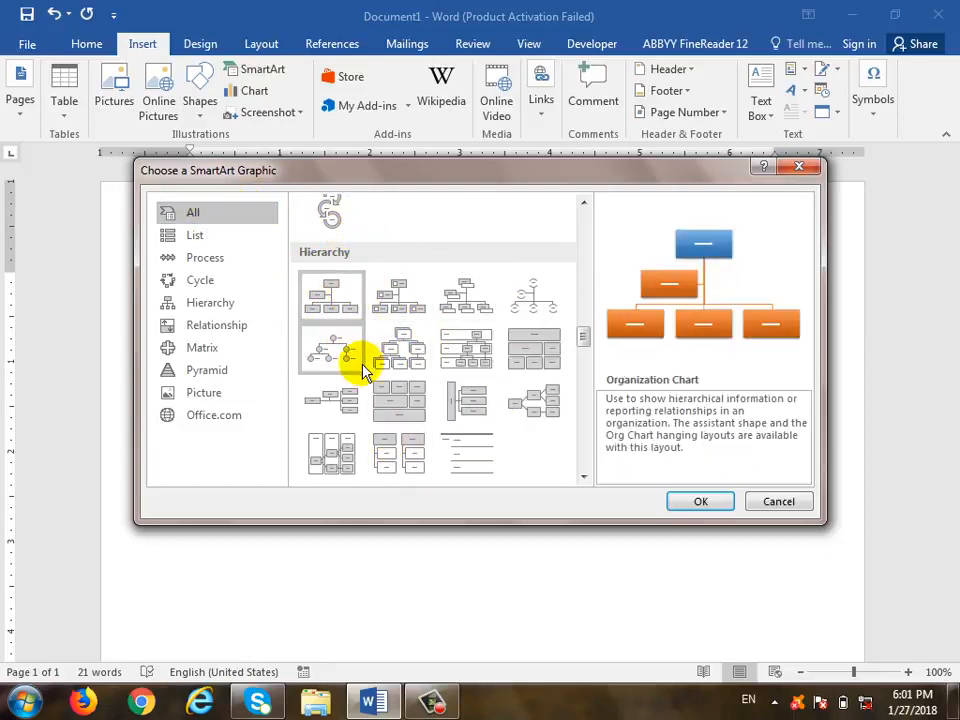
pyautogui.scroll(-8, 364, 366)
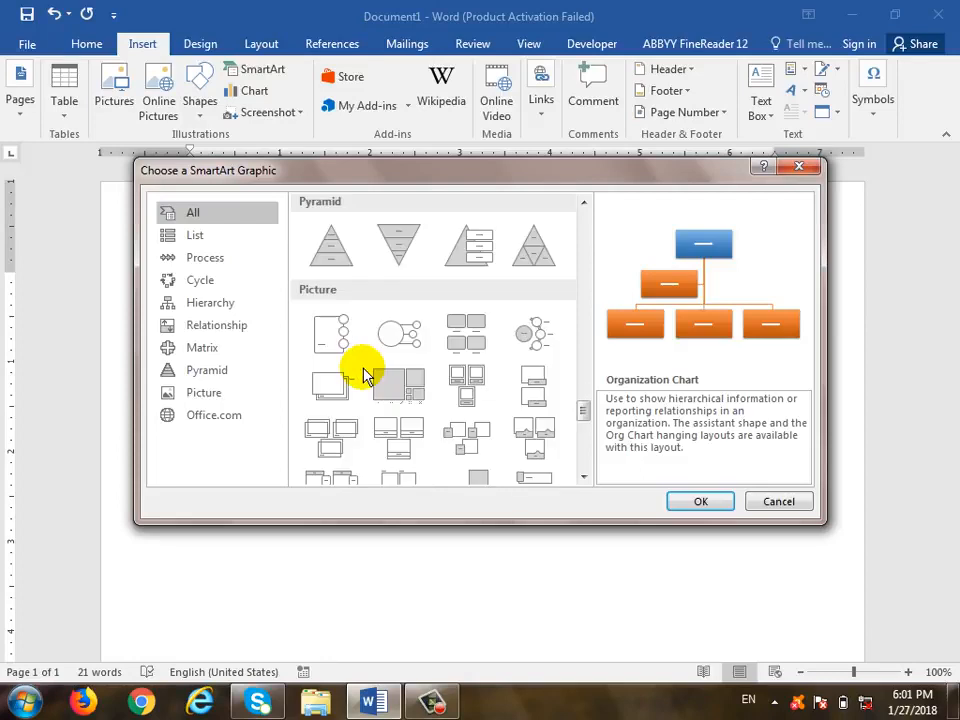
# - Examine the List, Process and Cycle SmartArt categories, previewing the Basic Process, Basic Radial and Basic Cycle layouts
pyautogui.click(214, 240)
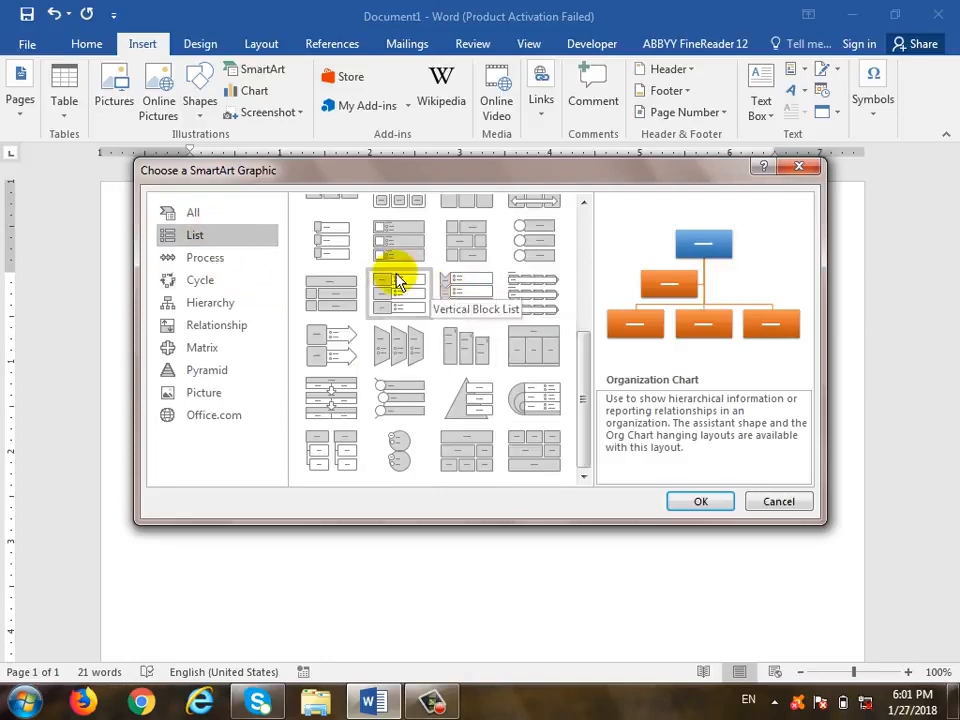
pyautogui.moveTo(578, 388); pyautogui.dragTo(639, 253)
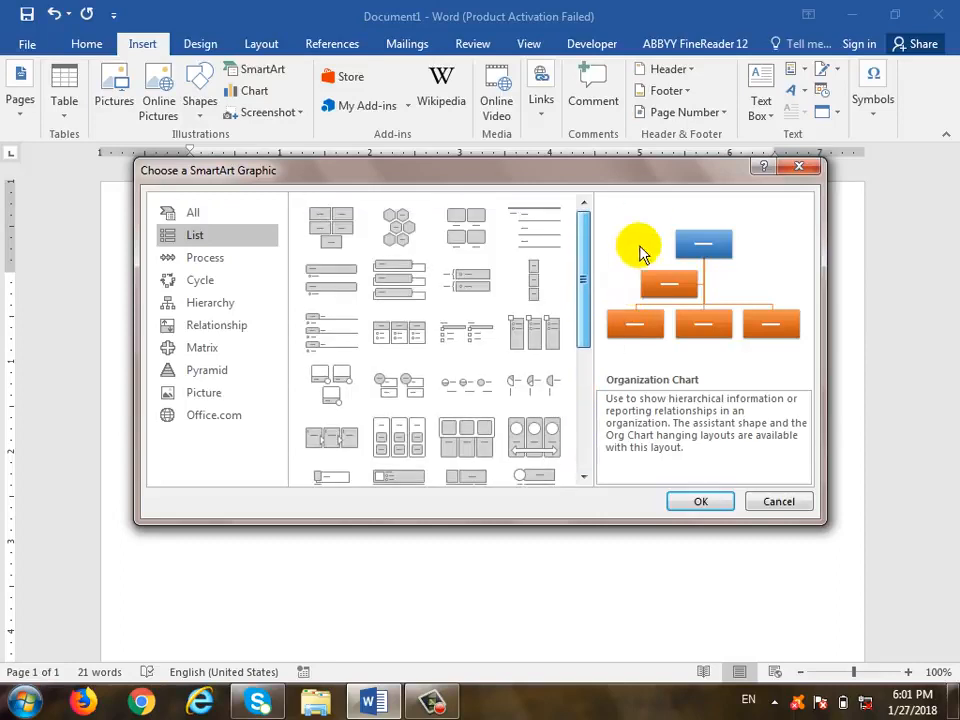
pyautogui.click(258, 257)
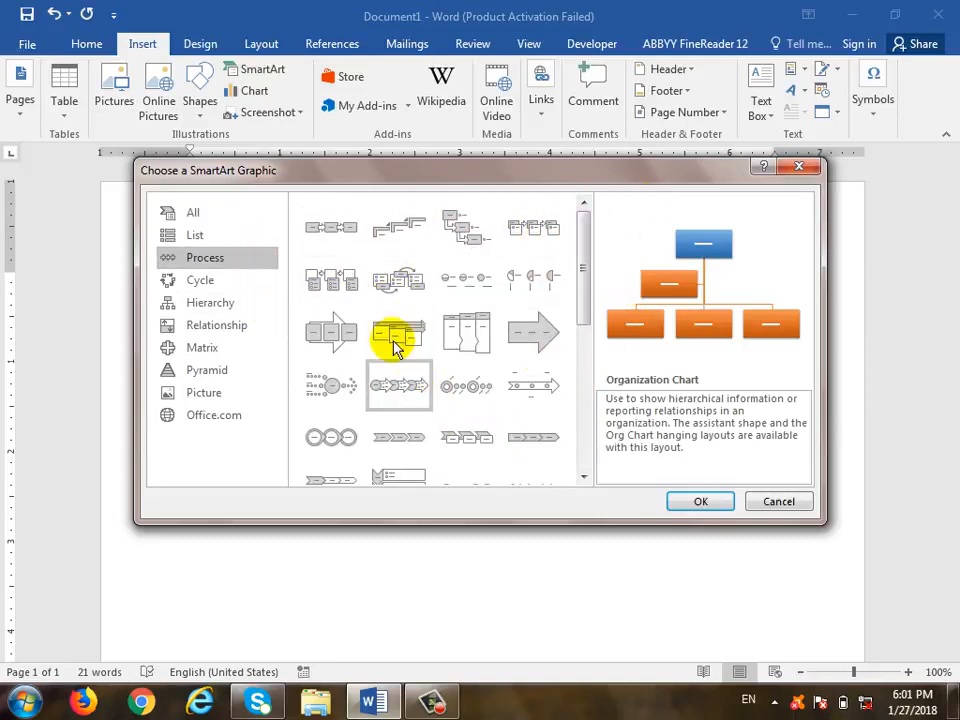
pyautogui.click(310, 240)
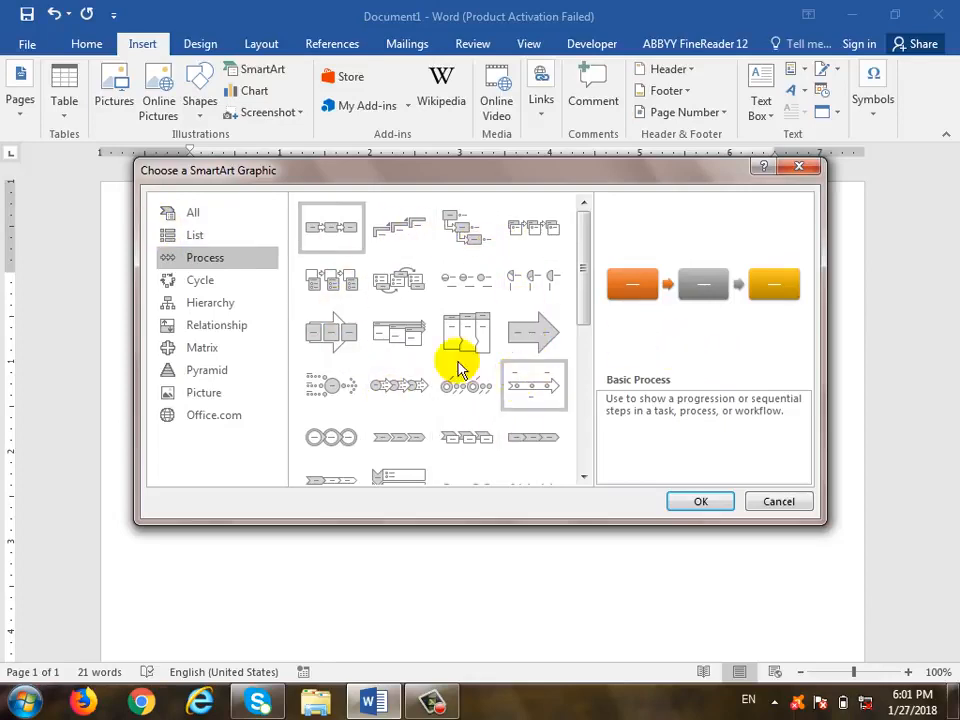
pyautogui.click(212, 282)
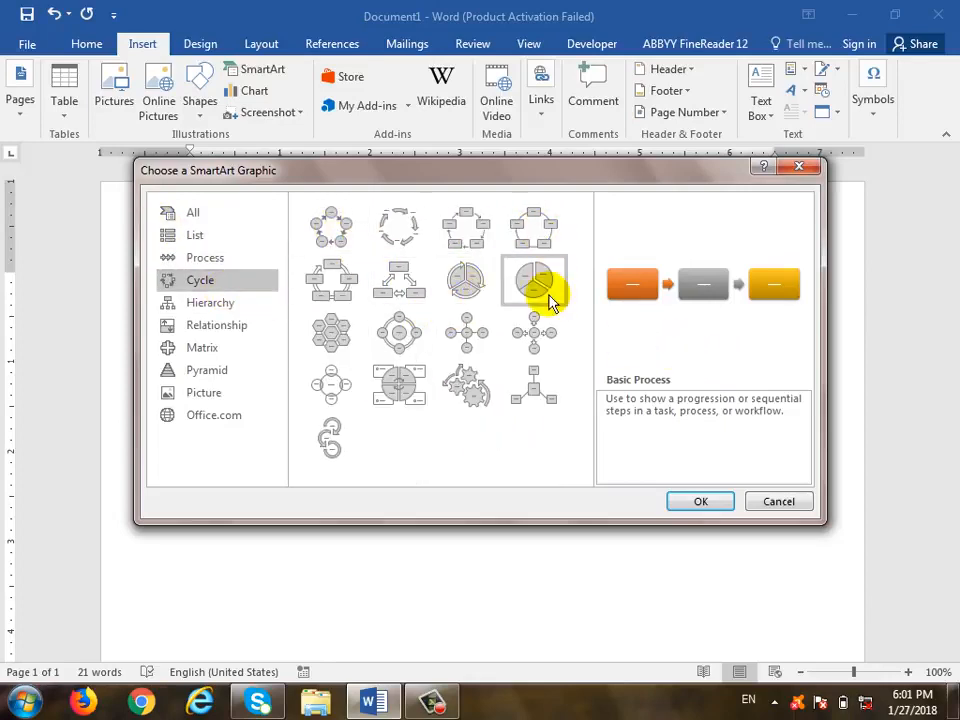
pyautogui.click(470, 342)
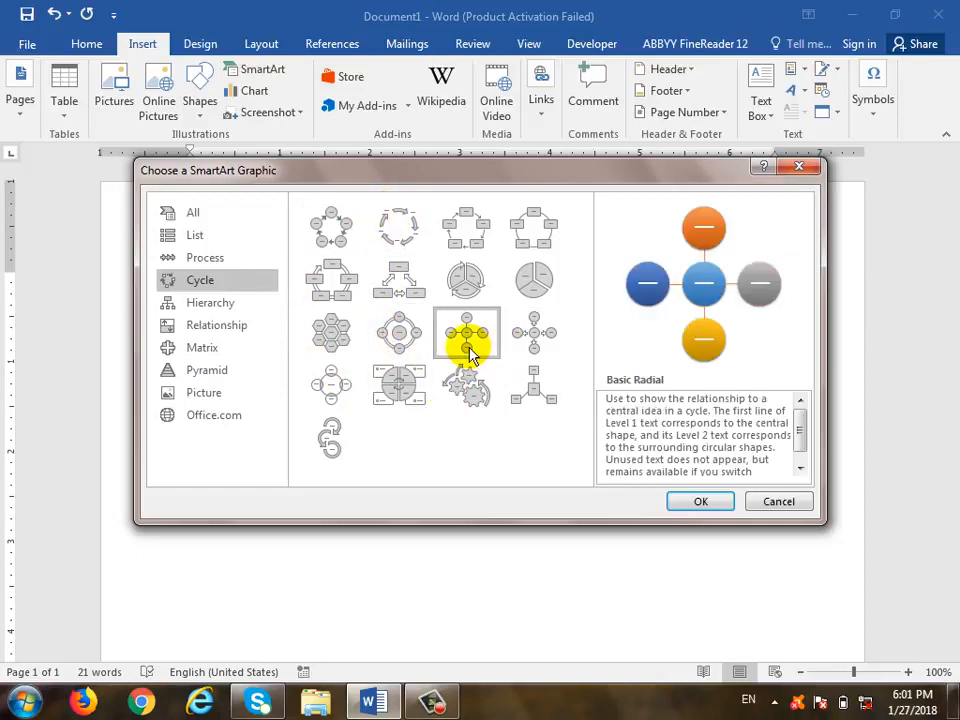
pyautogui.click(330, 238)
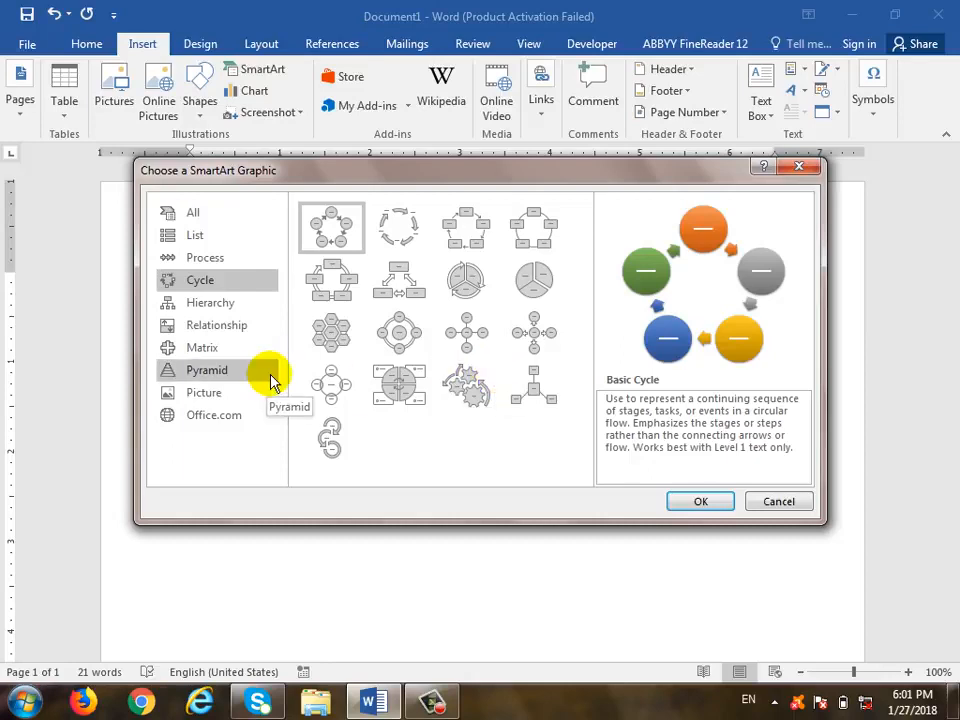
# - Insert the Organization Chart SmartArt layout from the Hierarchy category below the paragraph
pyautogui.click(236, 302)
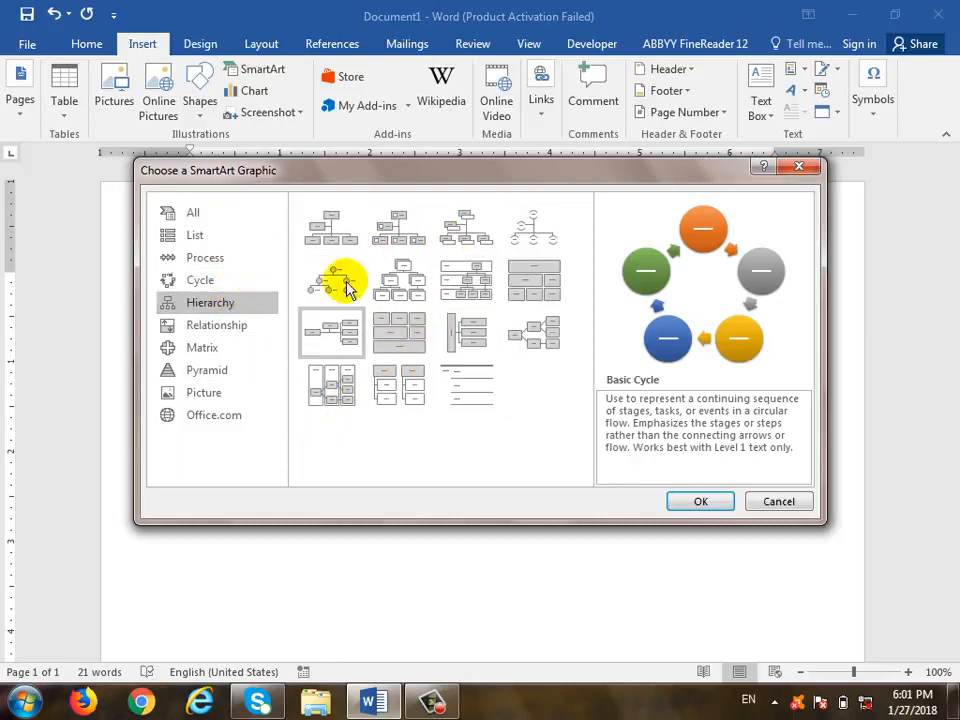
pyautogui.click(345, 238)
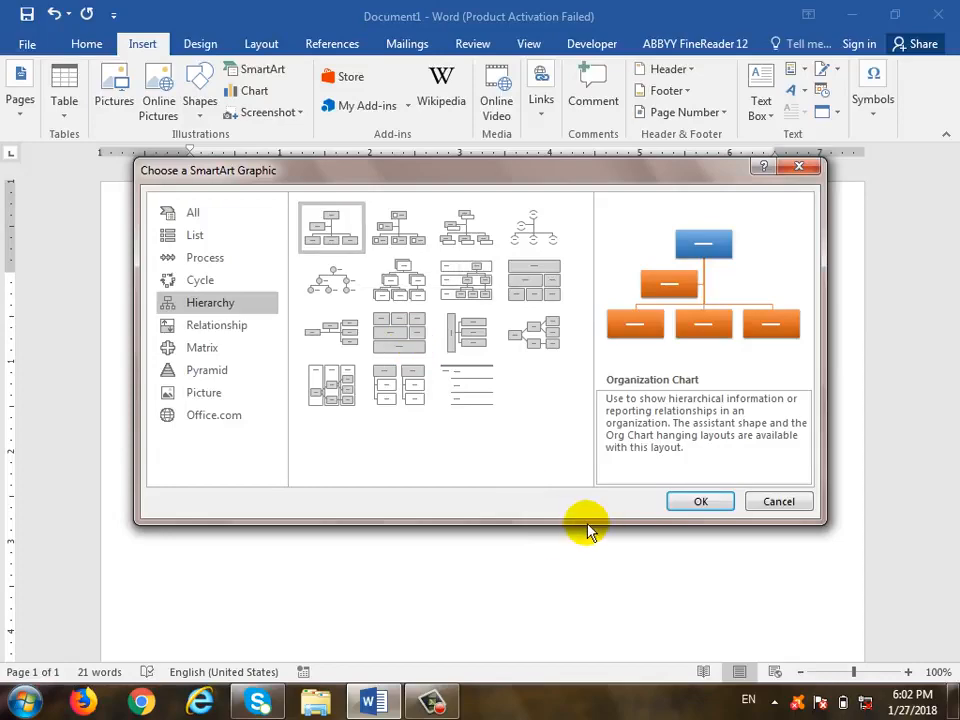
pyautogui.click(704, 503)
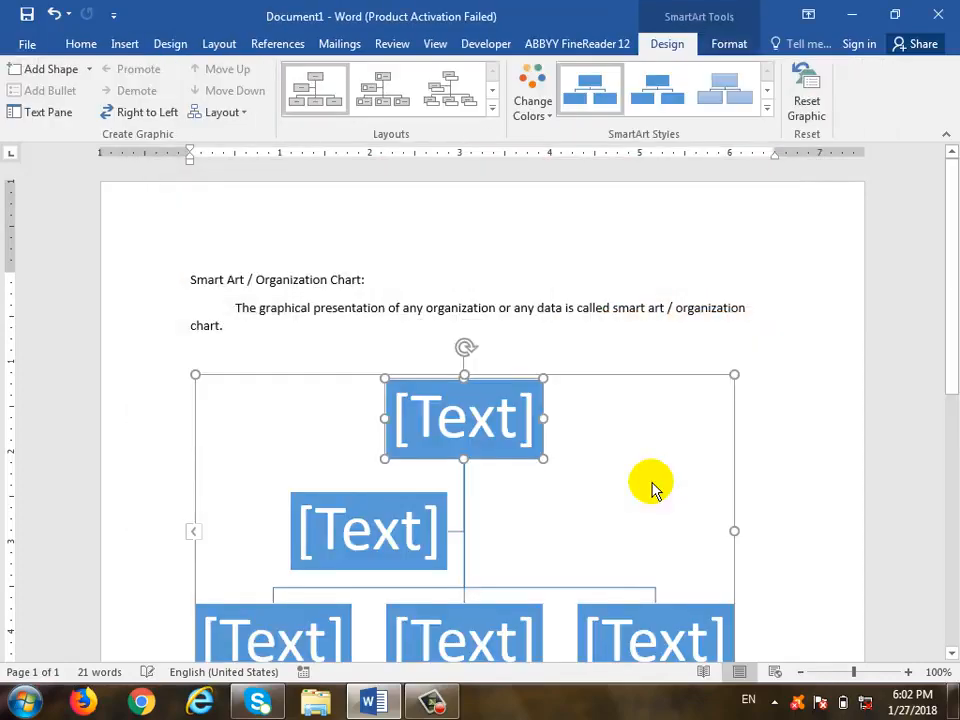
# - Label the top box of the organization chart "President"
pyautogui.scroll(-1, 640, 470)
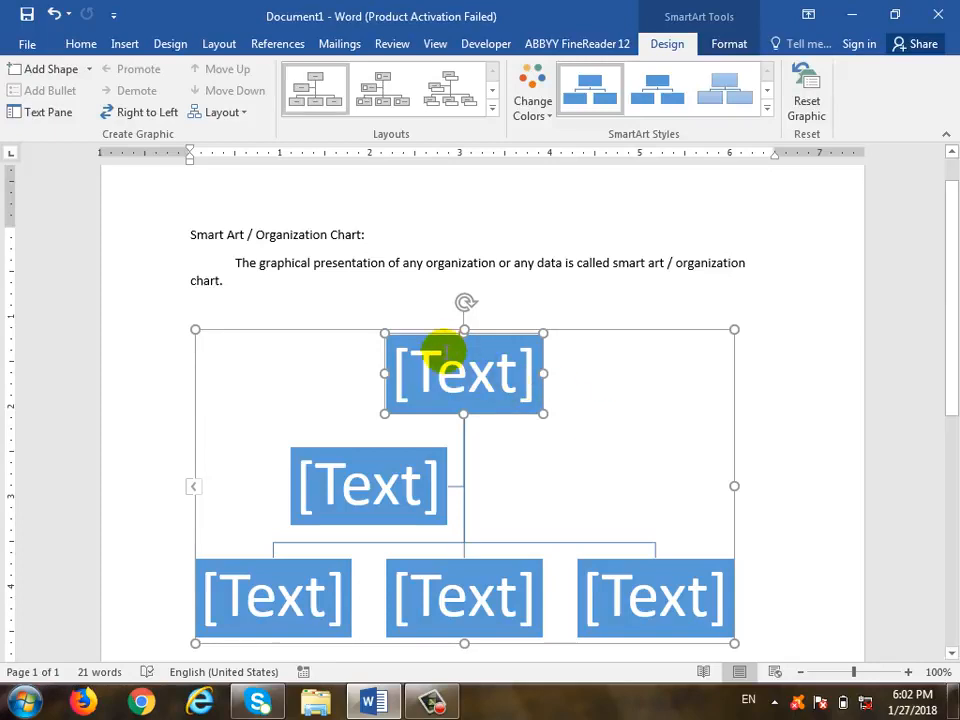
pyautogui.click(476, 381)
pyautogui.write('CEO')
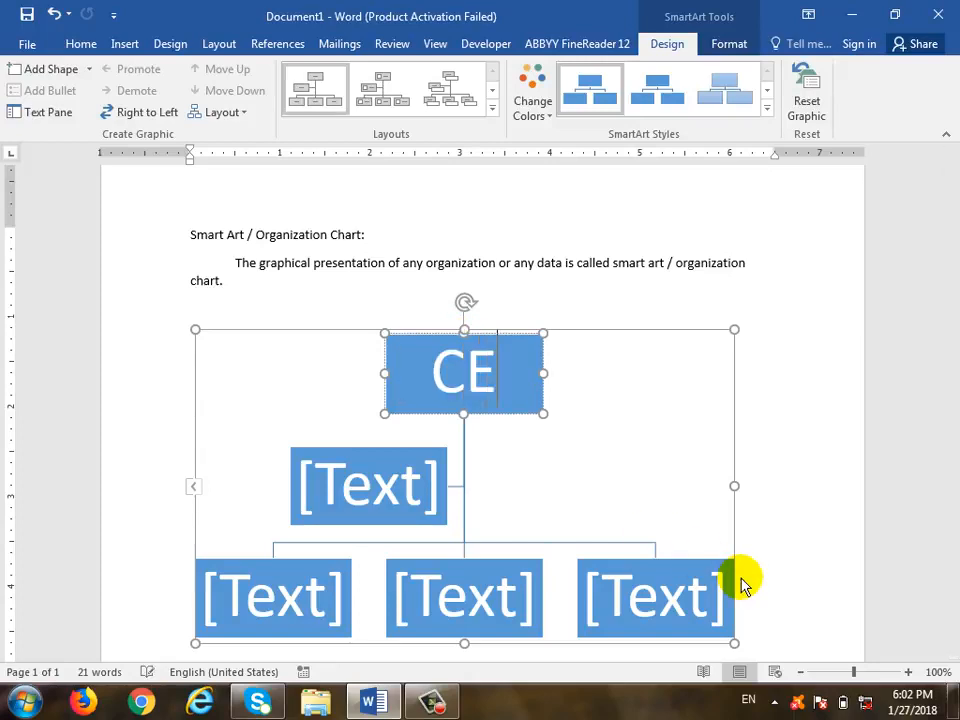
pyautogui.press('BackSpace')
pyautogui.press('BackSpace')
pyautogui.write('O')
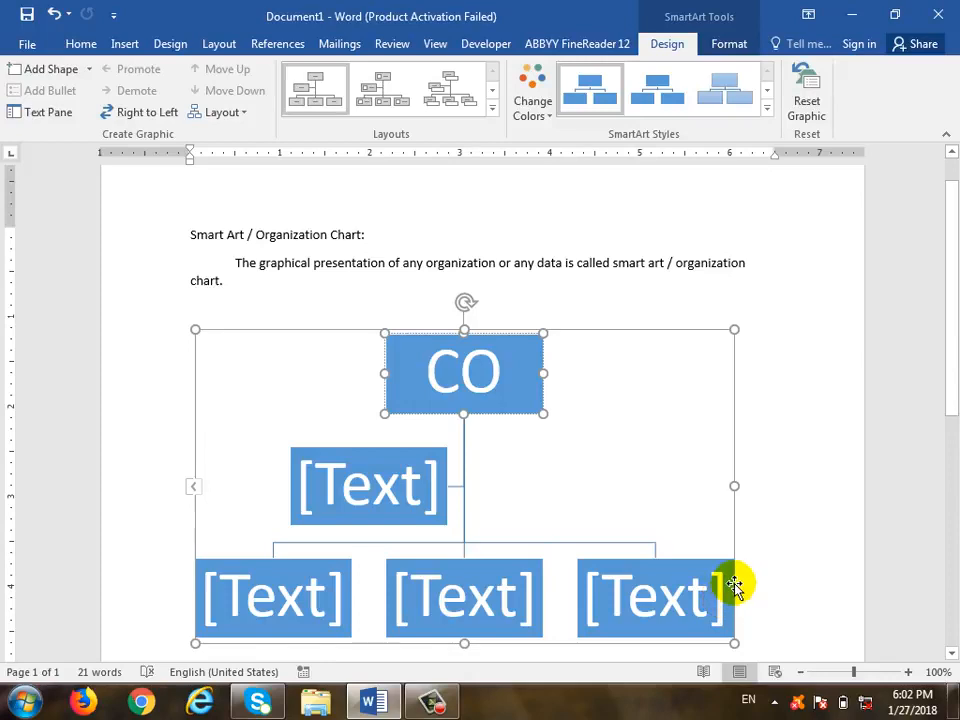
pyautogui.press('BackSpace')
pyautogui.press('BackSpace')
pyautogui.write('pre')
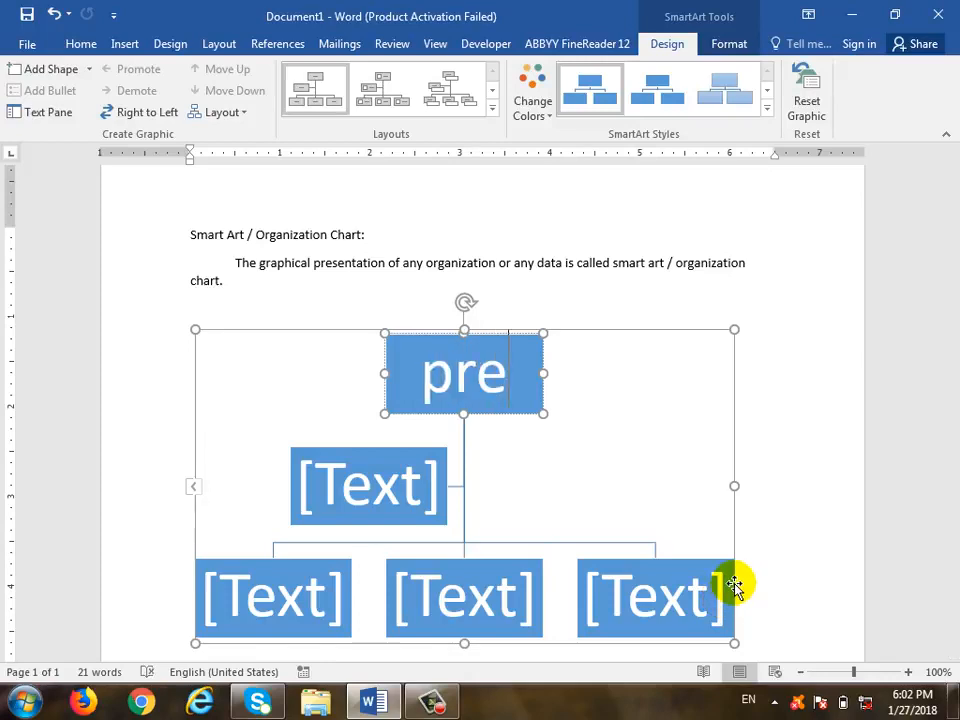
pyautogui.press('BackSpace')
pyautogui.press('BackSpace')
pyautogui.press('BackSpace')
pyautogui.write('President')
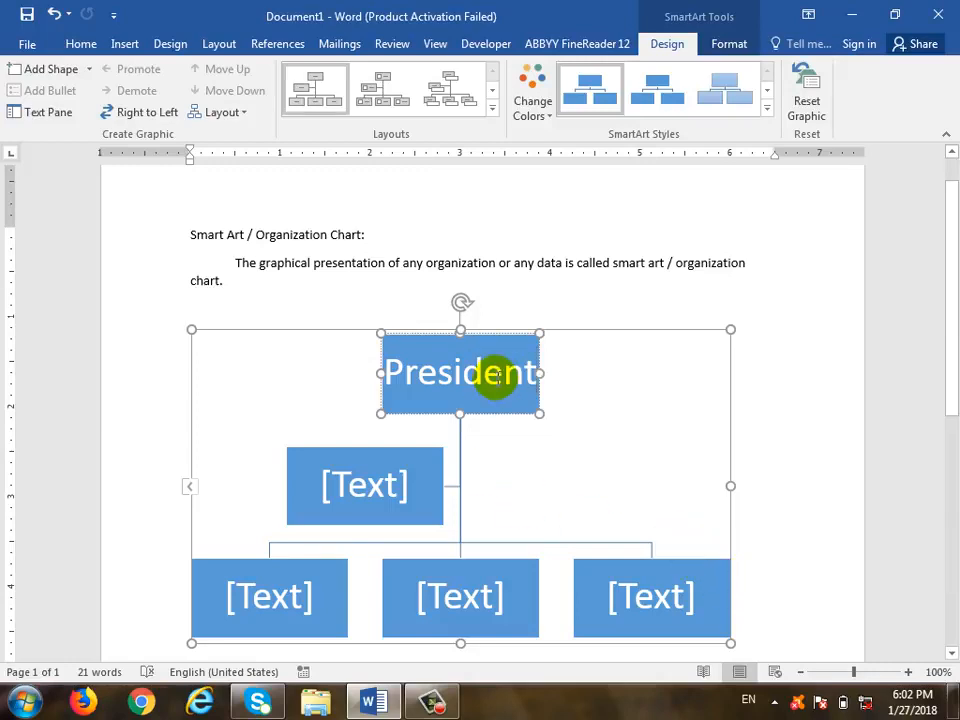
# - Label the assistant box beneath the President box "Assistant"
pyautogui.click(381, 467)
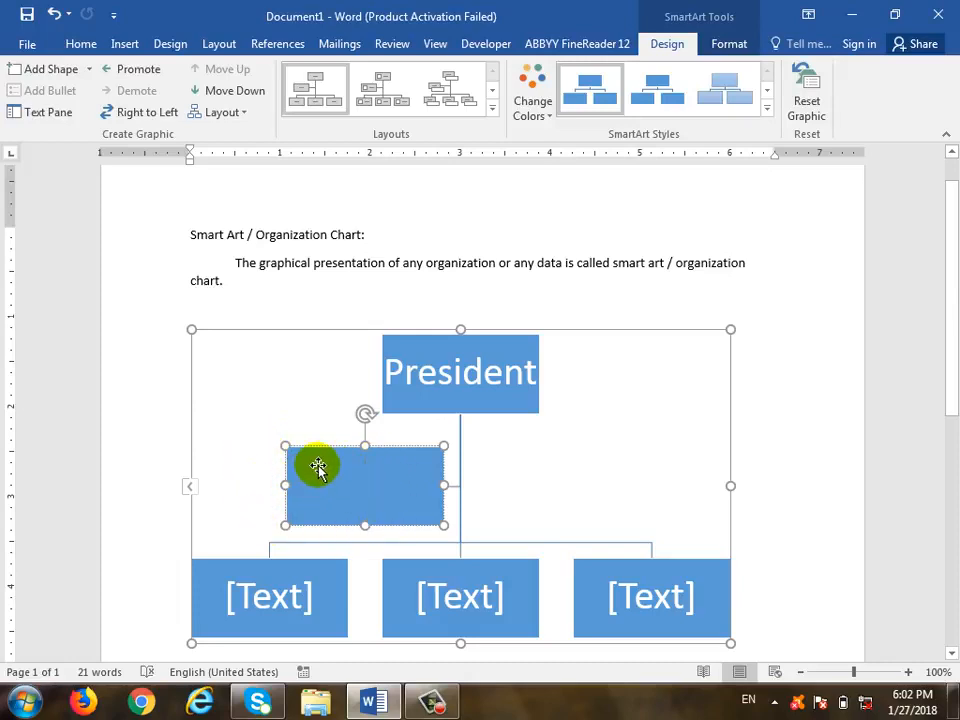
pyautogui.click(365, 500)
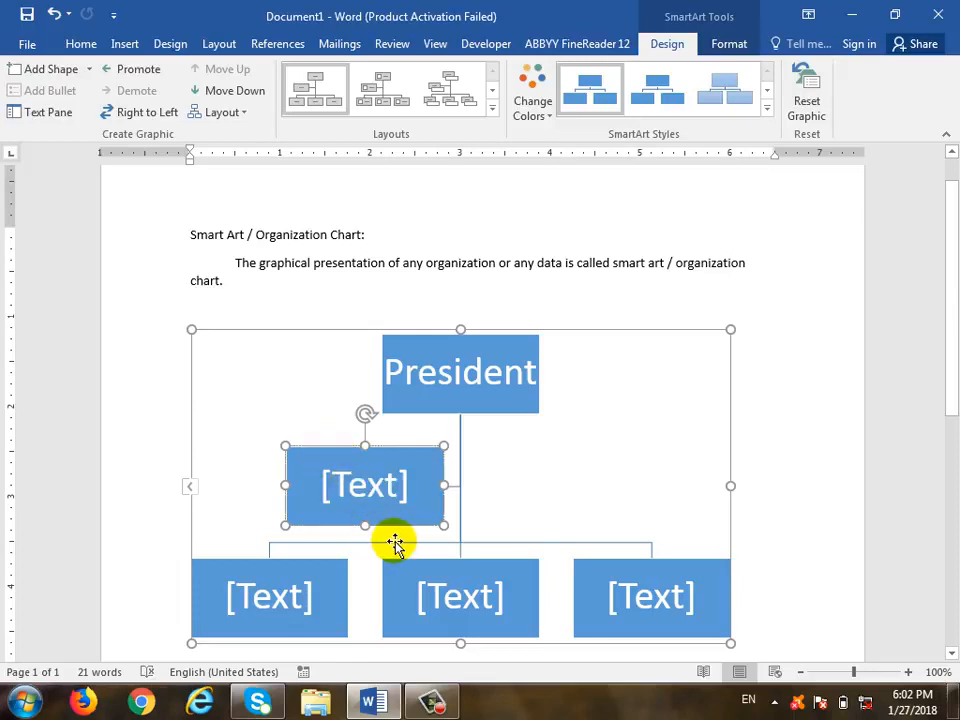
pyautogui.click(385, 484)
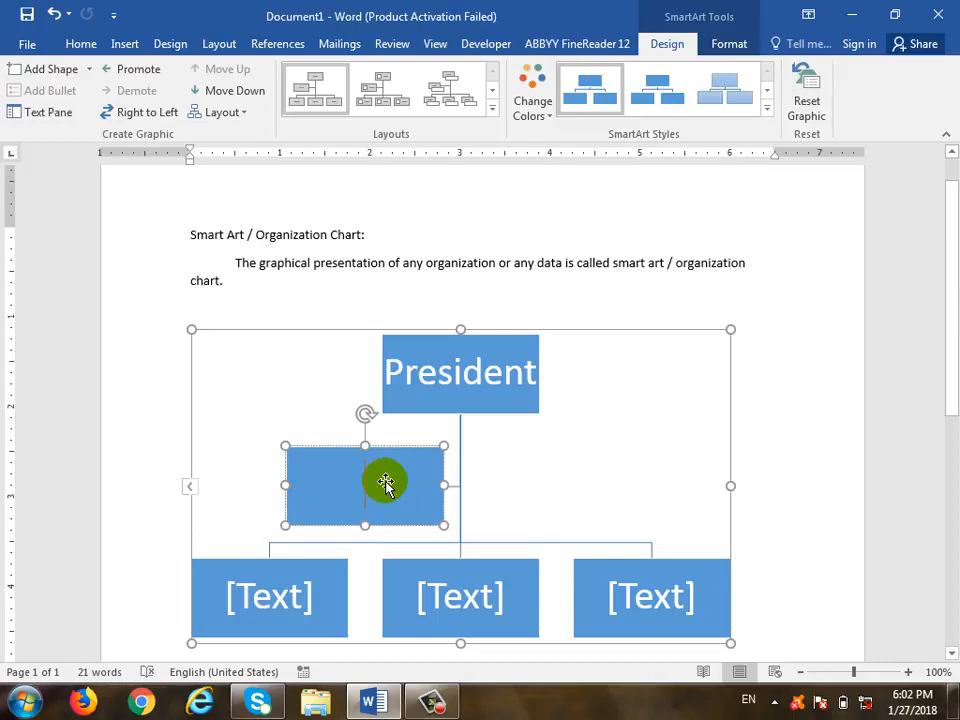
pyautogui.write('Assistatn')
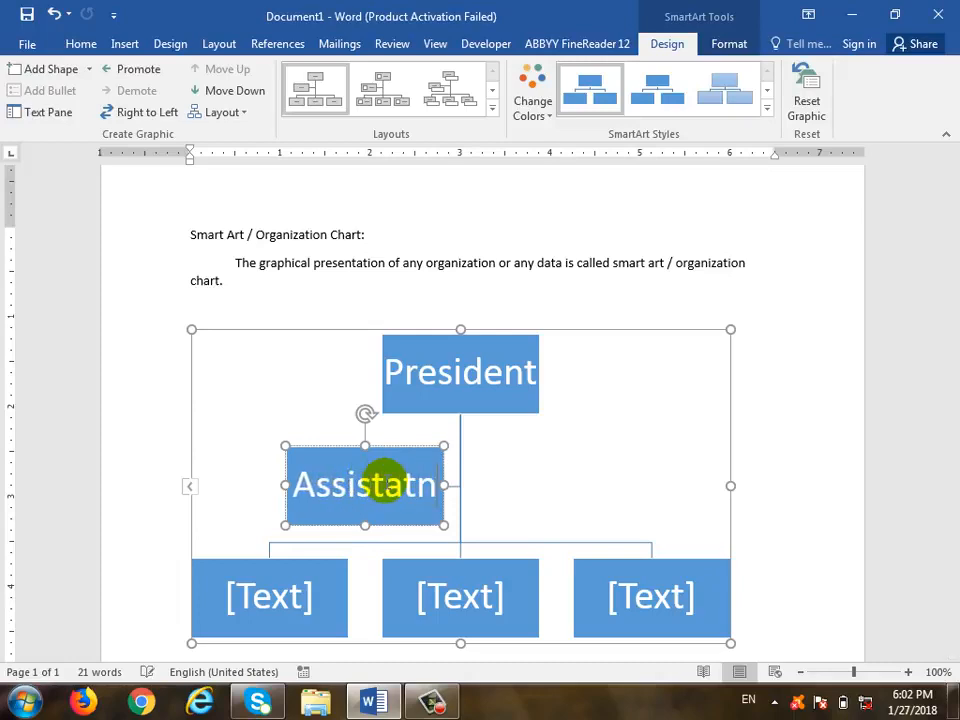
pyautogui.press('BackSpace')
pyautogui.press('BackSpace')
pyautogui.write('nt')
pyautogui.scroll(-1, 362, 516)
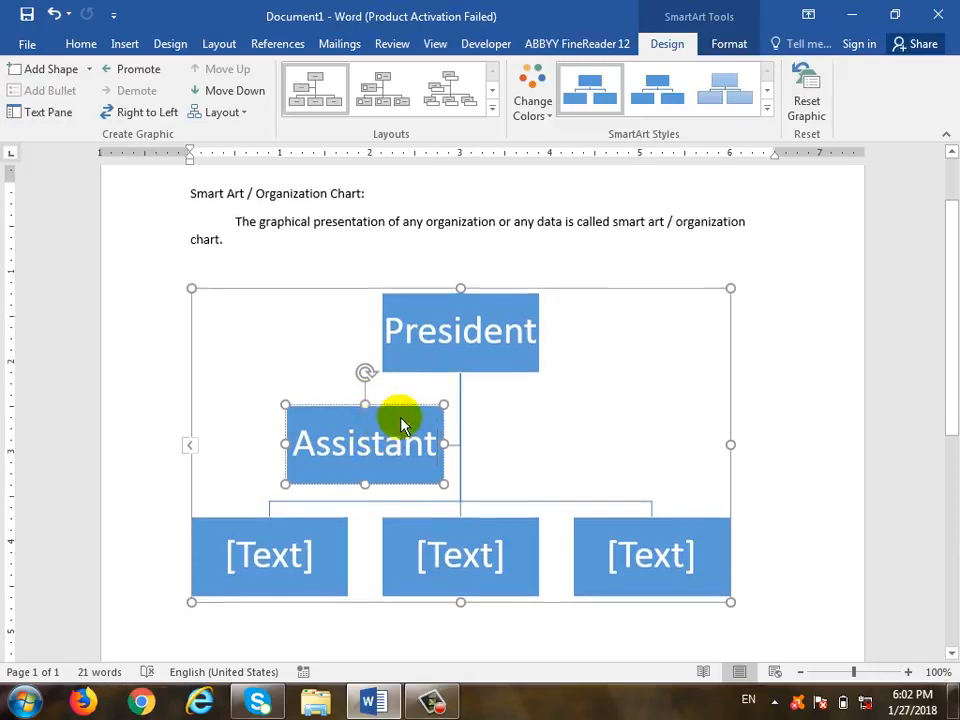
# - Label the three boxes of the lowest row "HR", "Finance" and "Logistic" and leave the chart
pyautogui.click(326, 579)
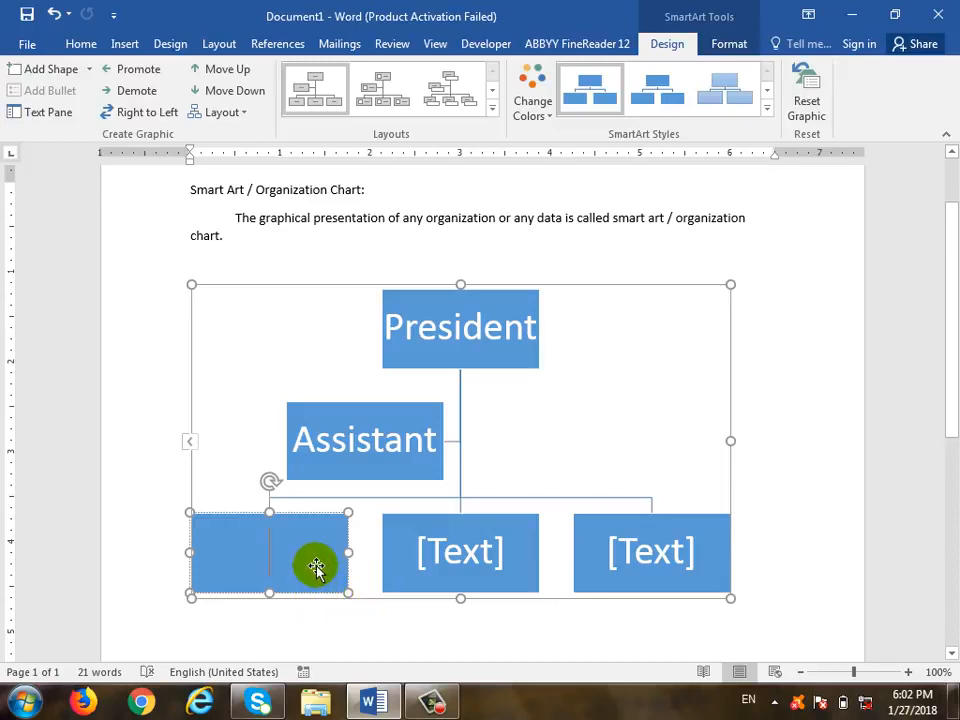
pyautogui.write('HR')
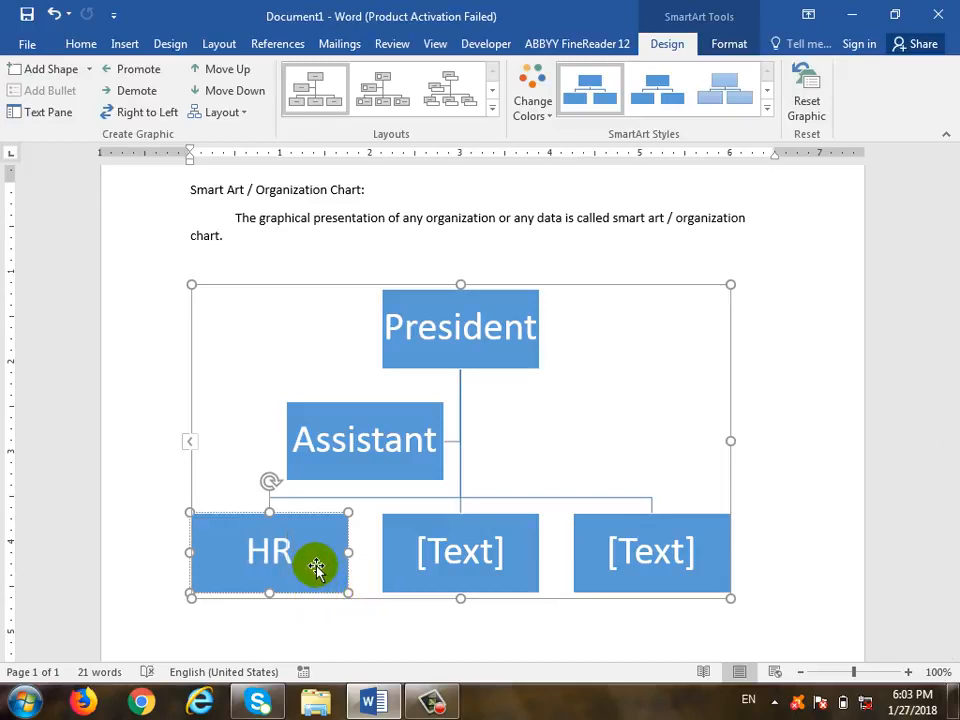
pyautogui.click(446, 553)
pyautogui.write('F')
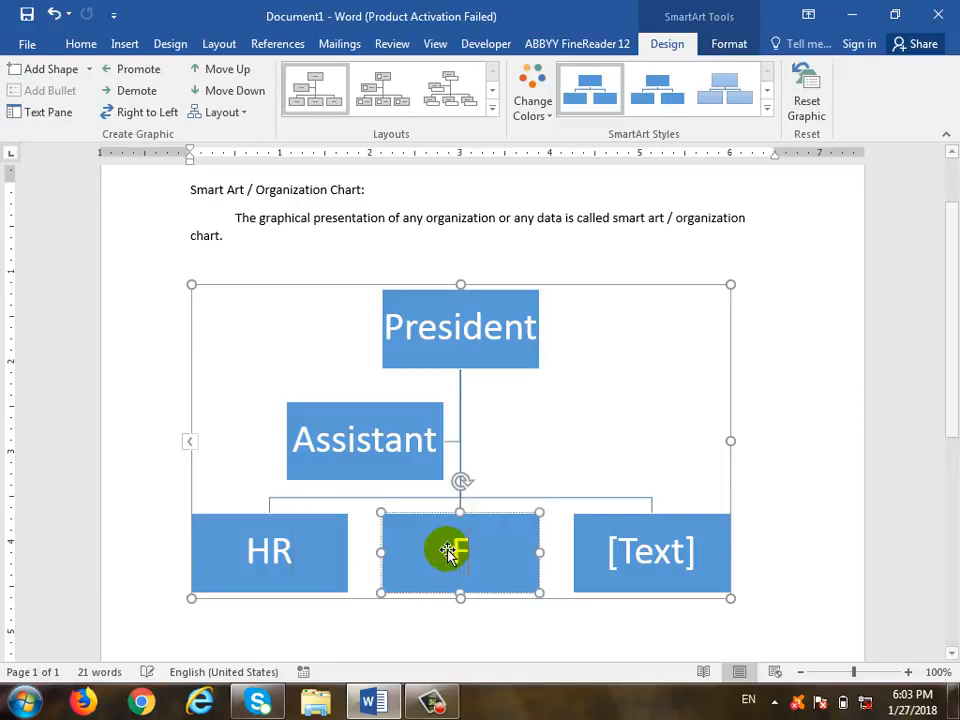
pyautogui.write('inance')
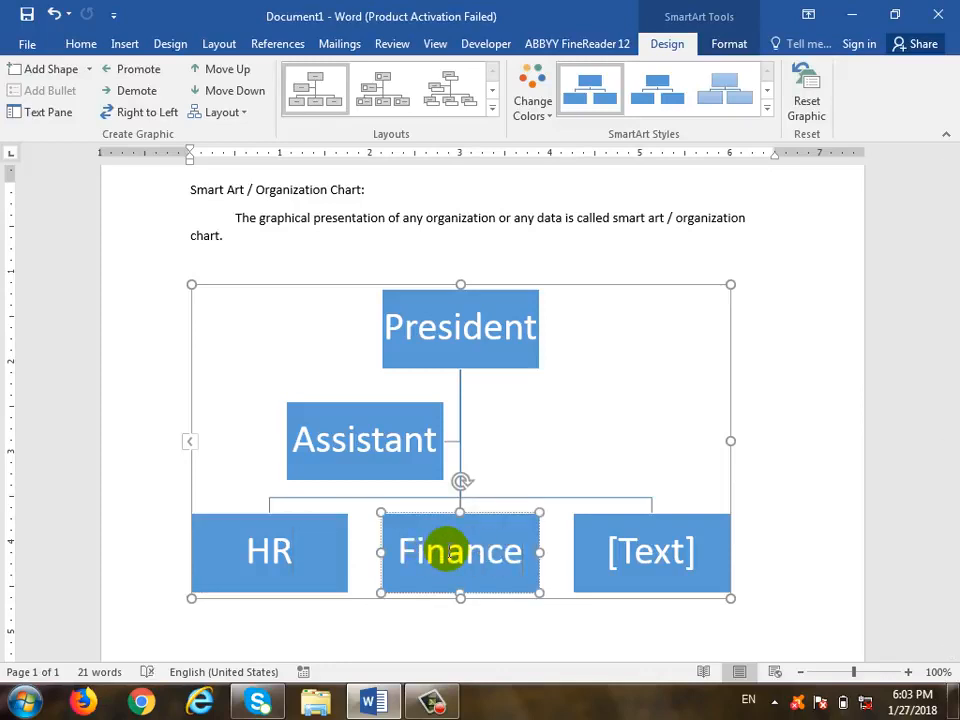
pyautogui.click(719, 549)
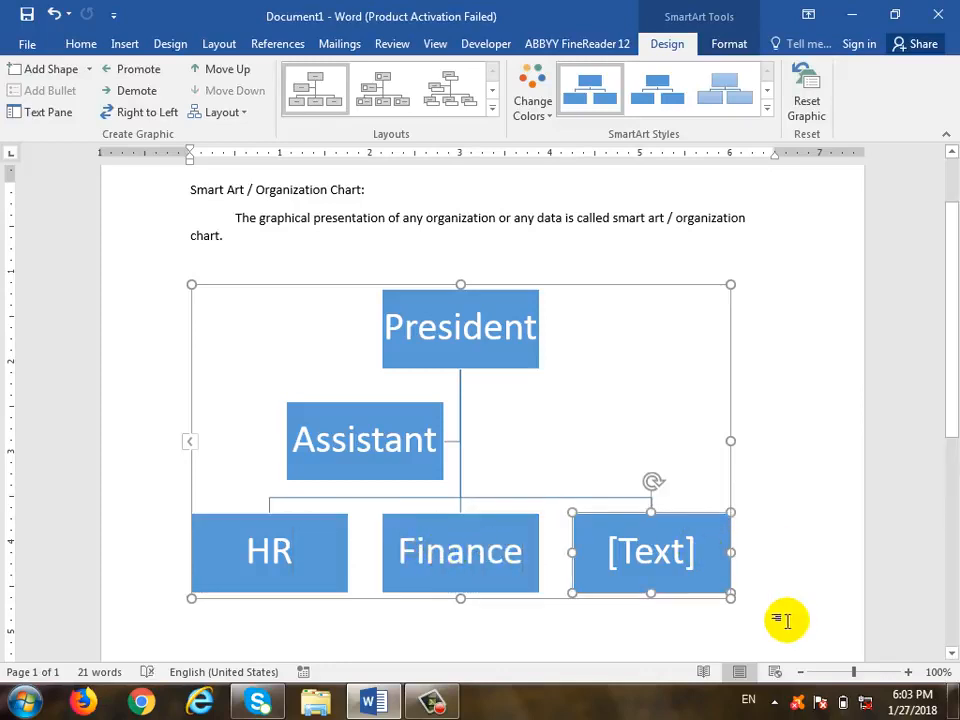
pyautogui.write('Logistc')
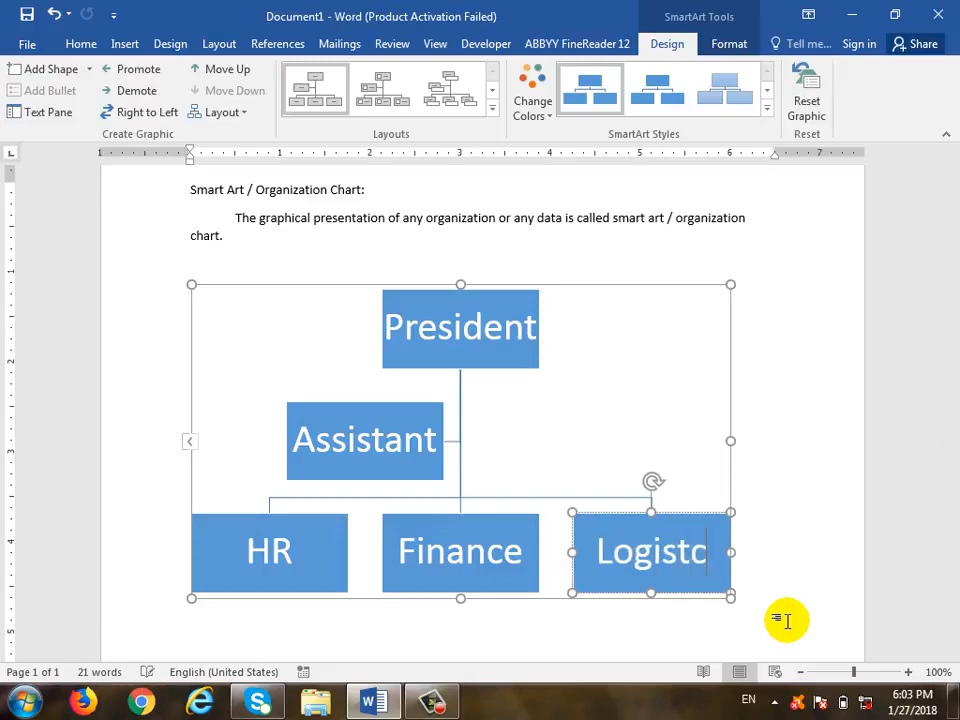
pyautogui.press('BackSpace')
pyautogui.write('ic')
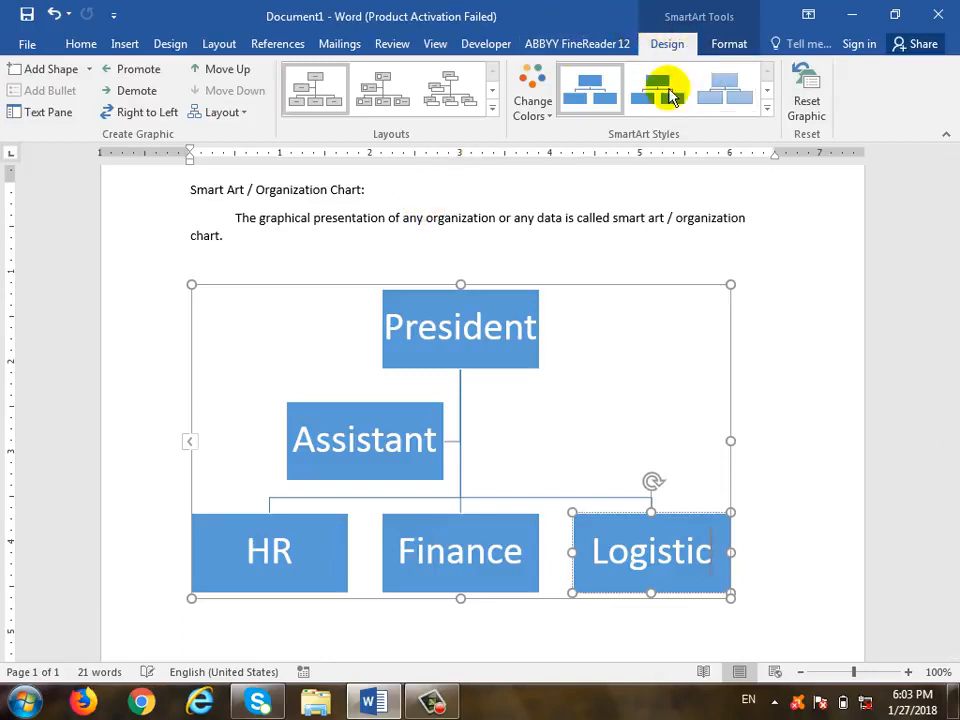
pyautogui.click(519, 245)
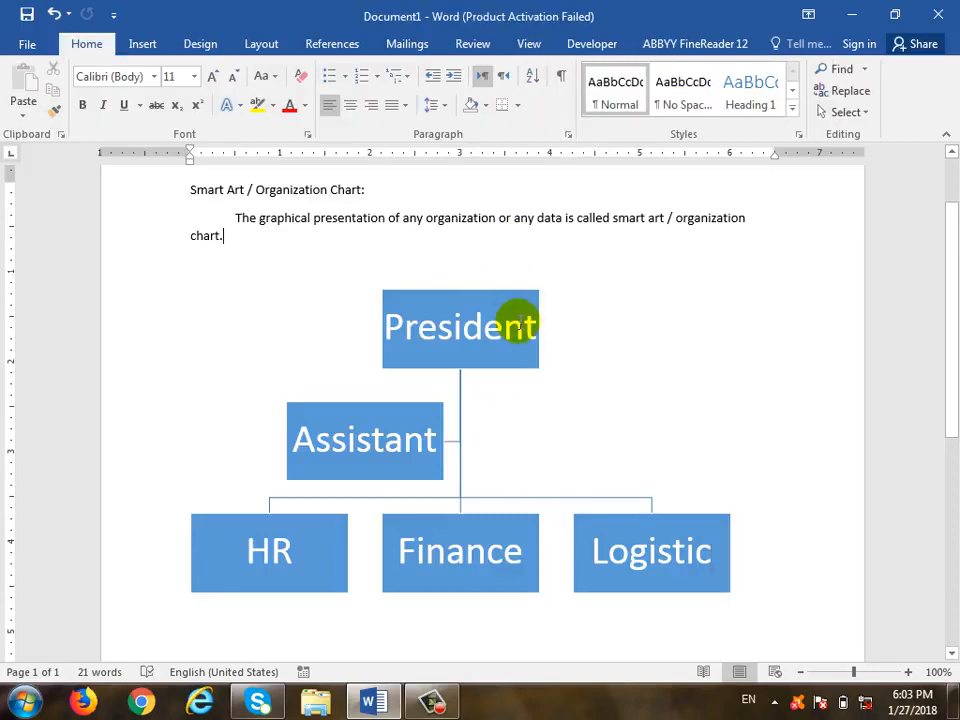
# - Try adding a shape after and then one before the President box, undoing each addition
pyautogui.click(520, 324)
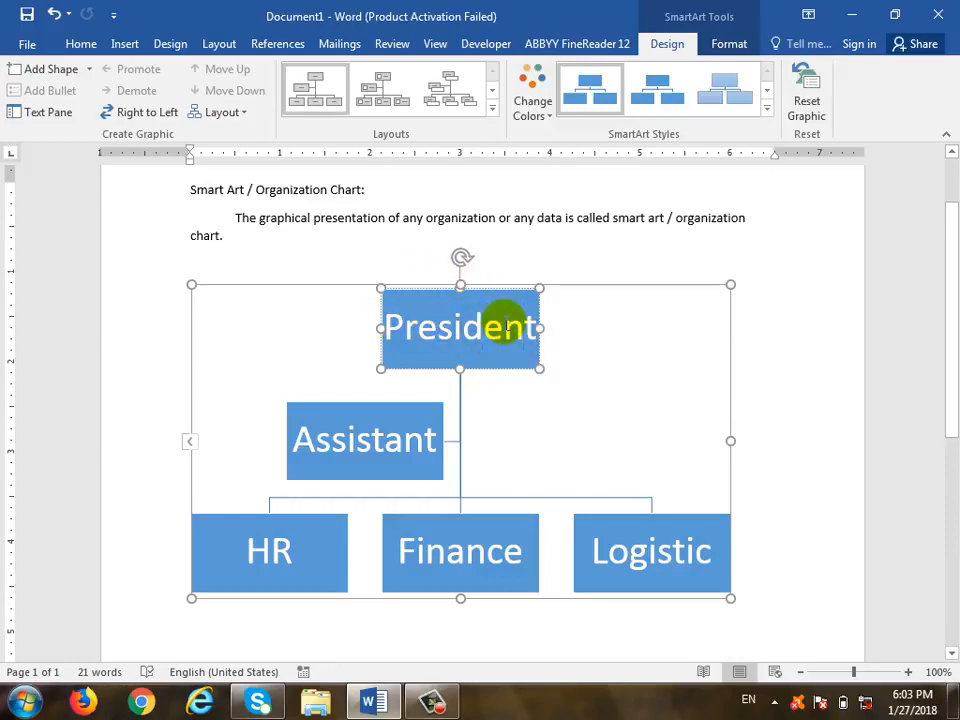
pyautogui.click(91, 70)
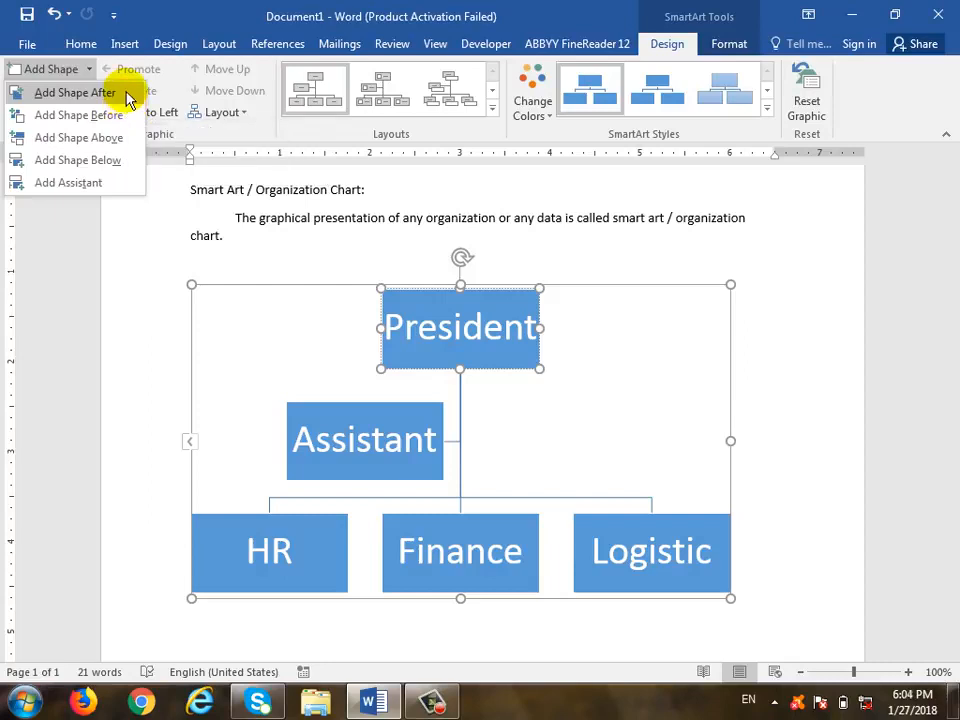
pyautogui.click(125, 93)
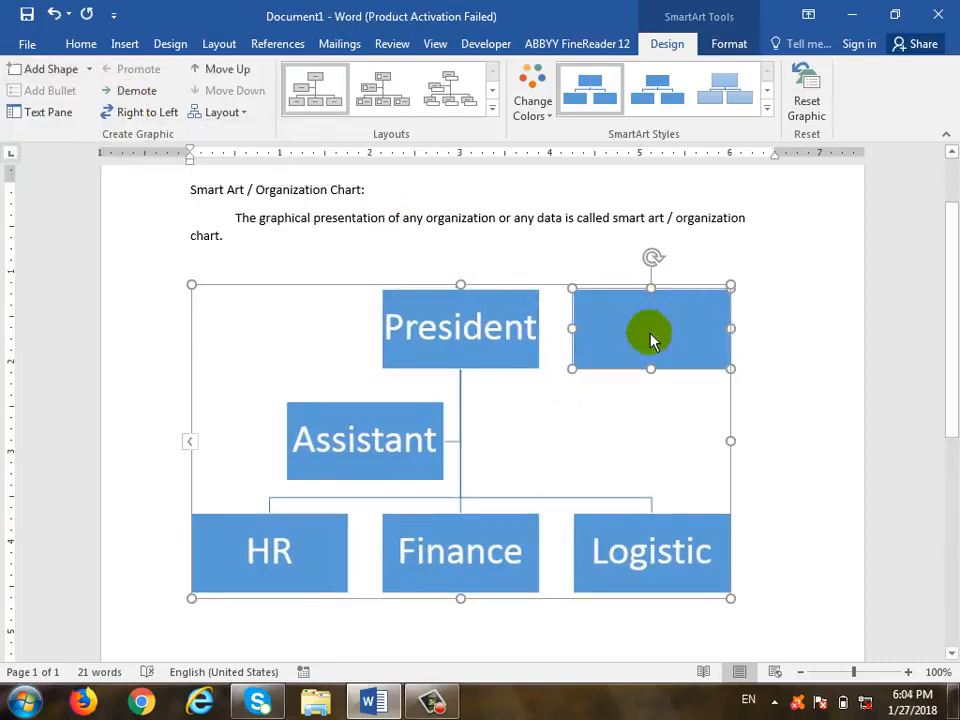
pyautogui.hotkey('ctrl', 'z')
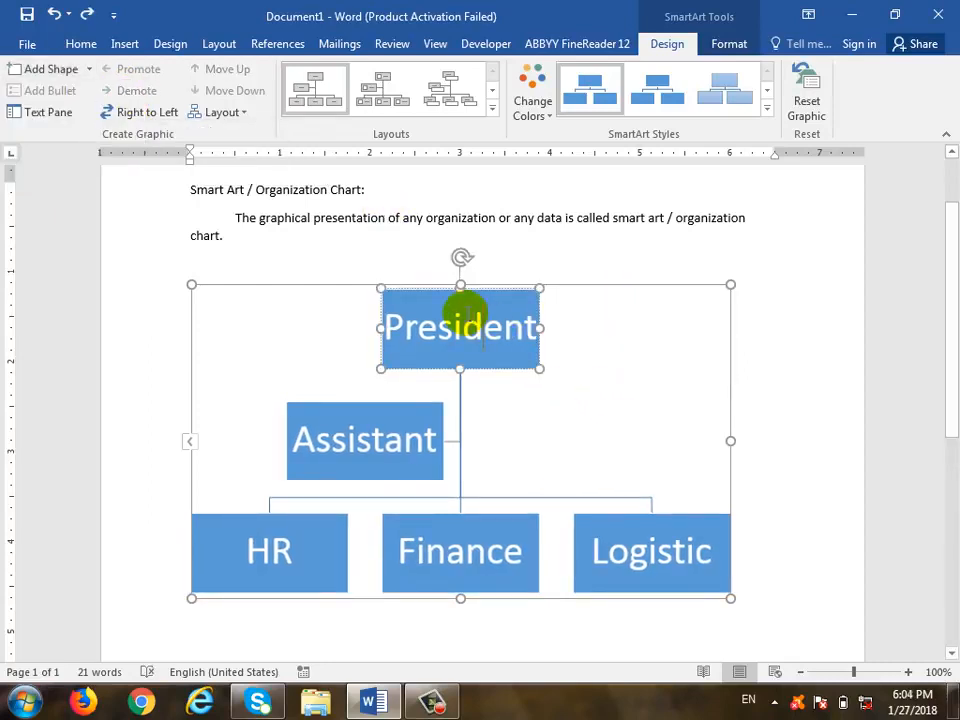
pyautogui.click(90, 70)
pyautogui.click(101, 115)
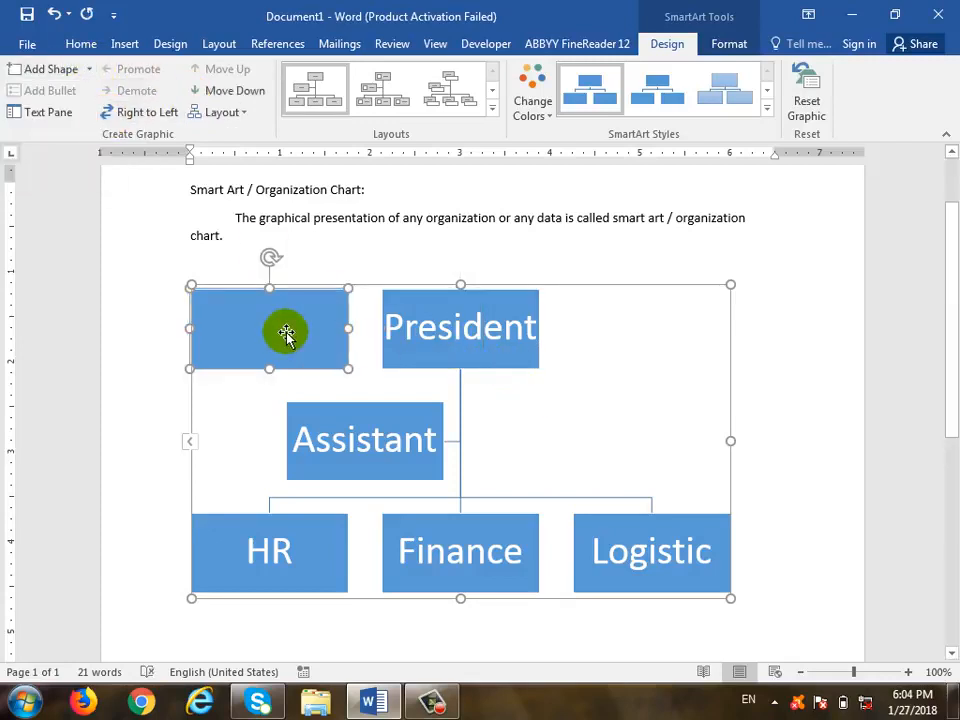
pyautogui.hotkey('ctrl', 'z')
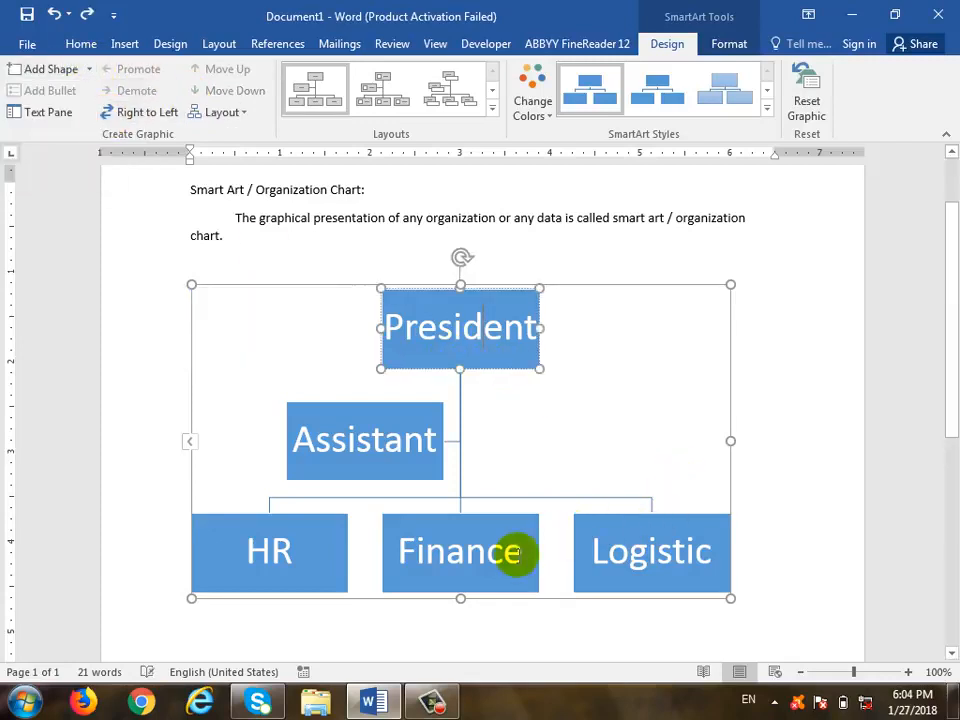
# - Try adding a shape after the Finance box and remove it again
pyautogui.click(485, 574)
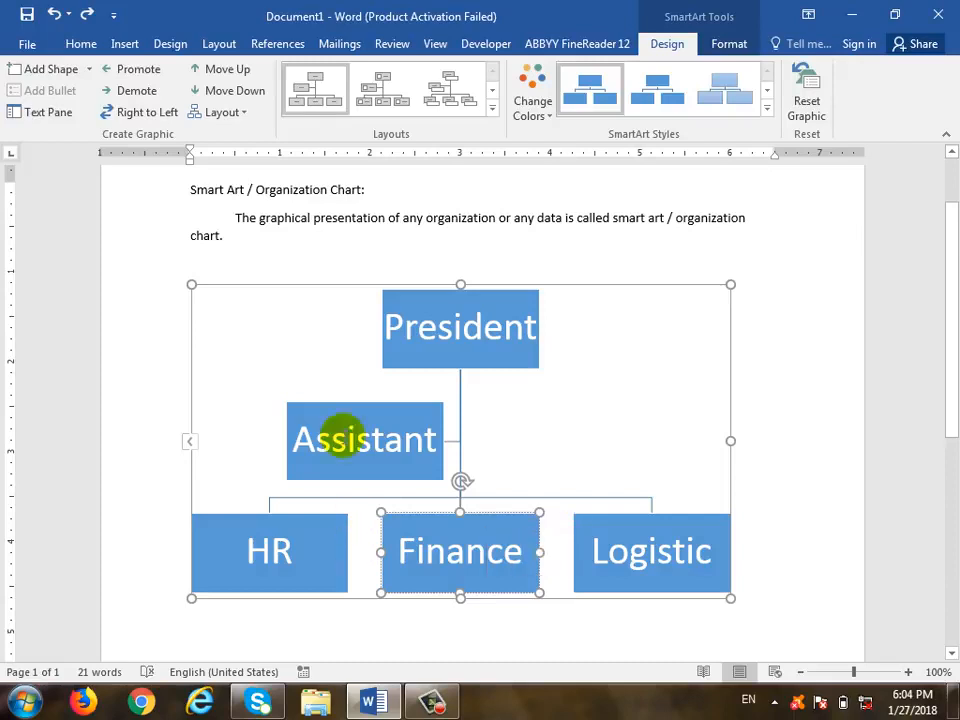
pyautogui.click(89, 69)
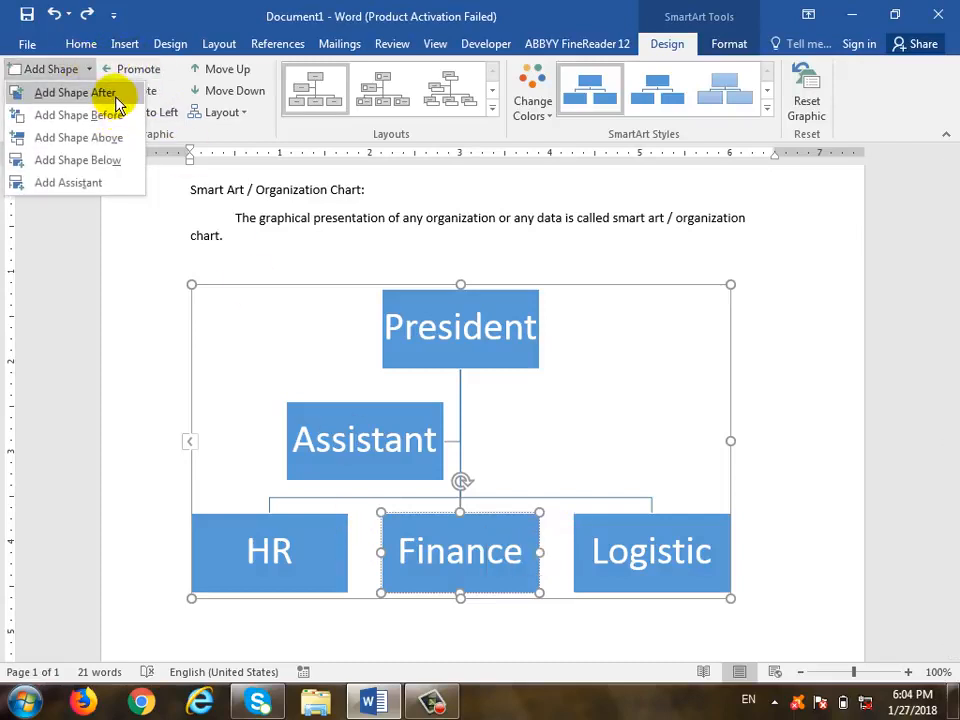
pyautogui.click(105, 92)
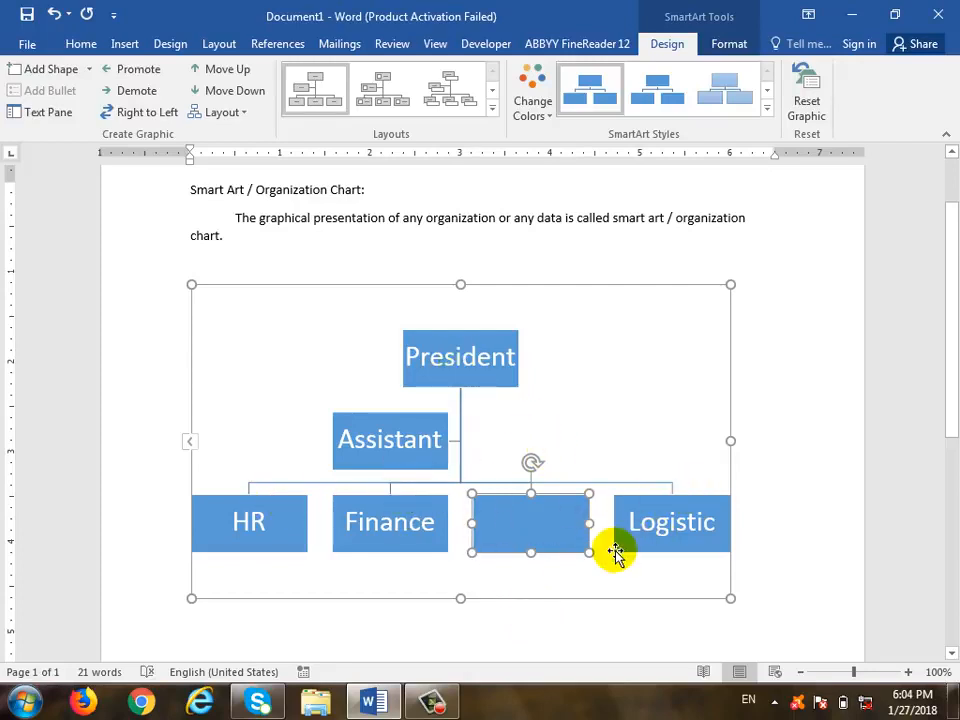
pyautogui.press('Delete')
# - Add a shape before the Finance box and label it "Transportation"
pyautogui.click(488, 556)
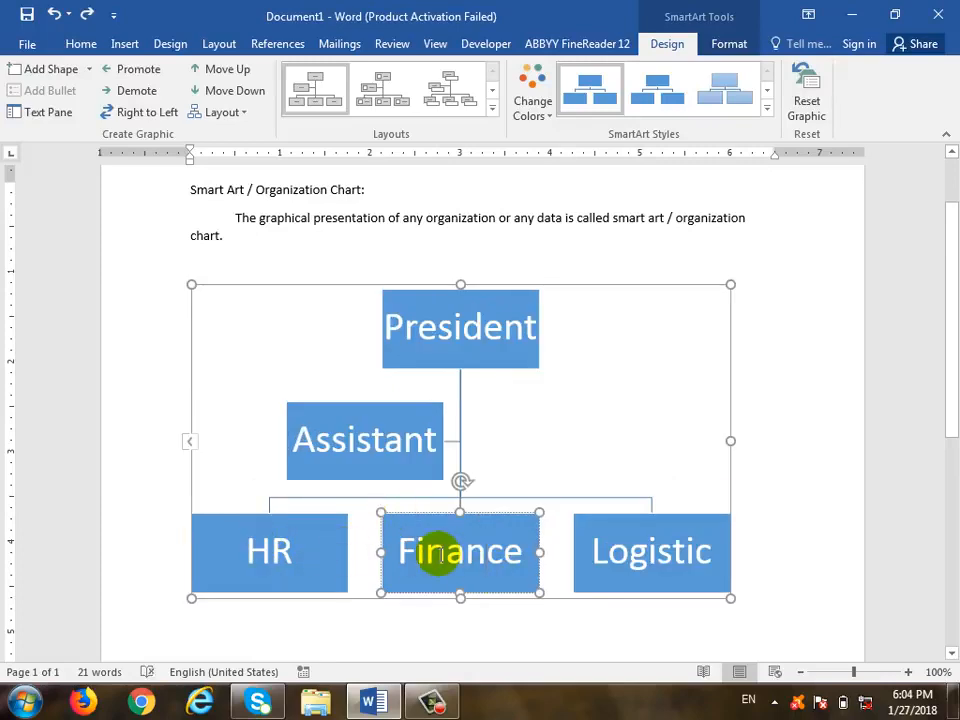
pyautogui.click(89, 69)
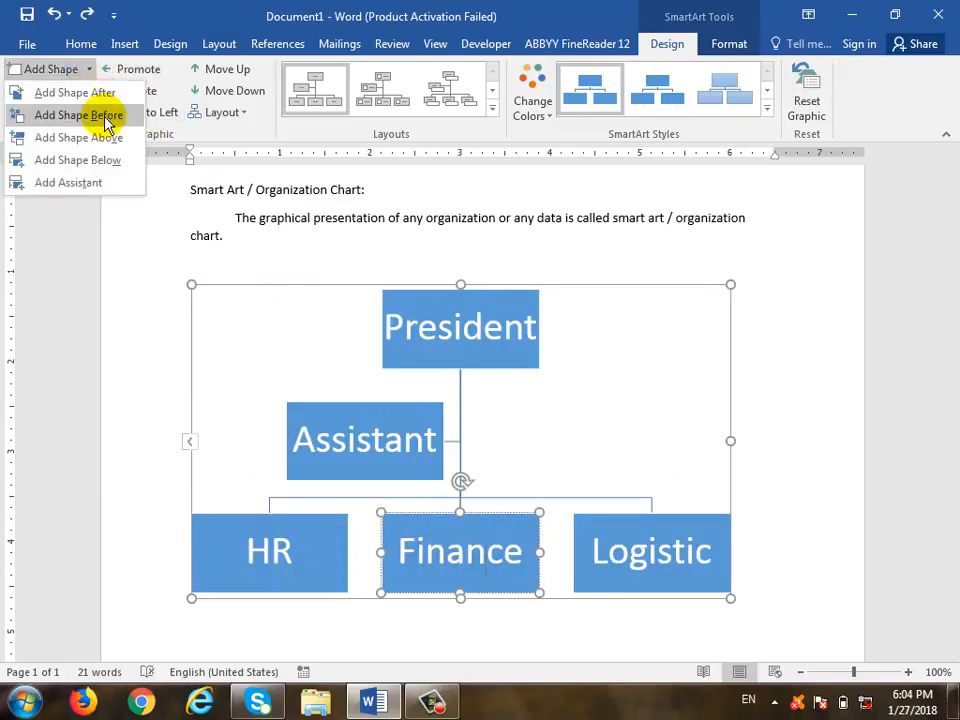
pyautogui.click(80, 115)
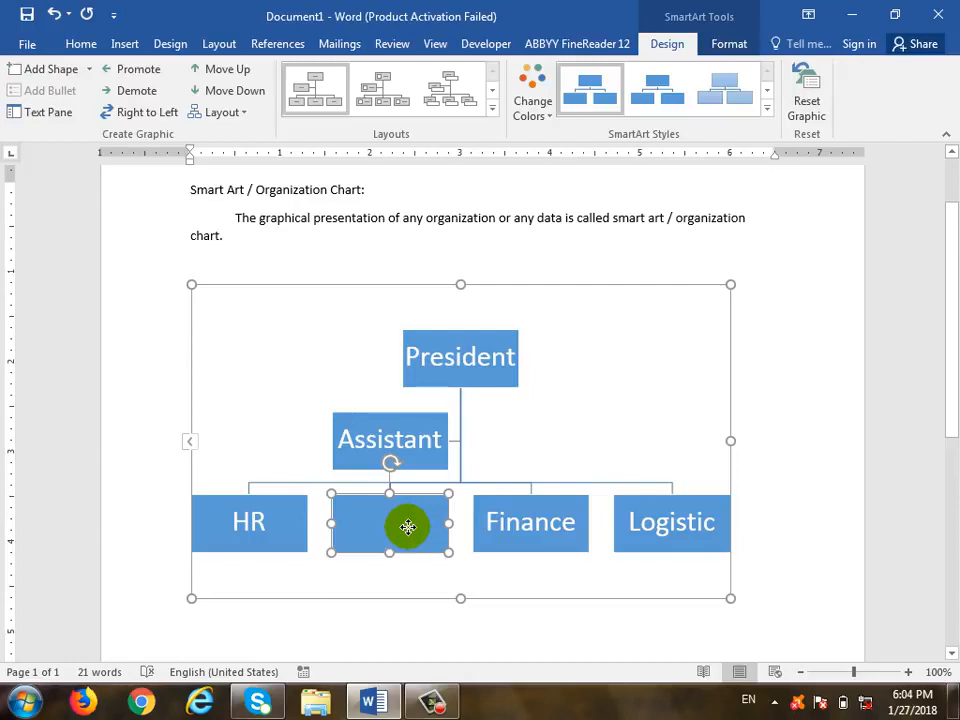
pyautogui.write('T')
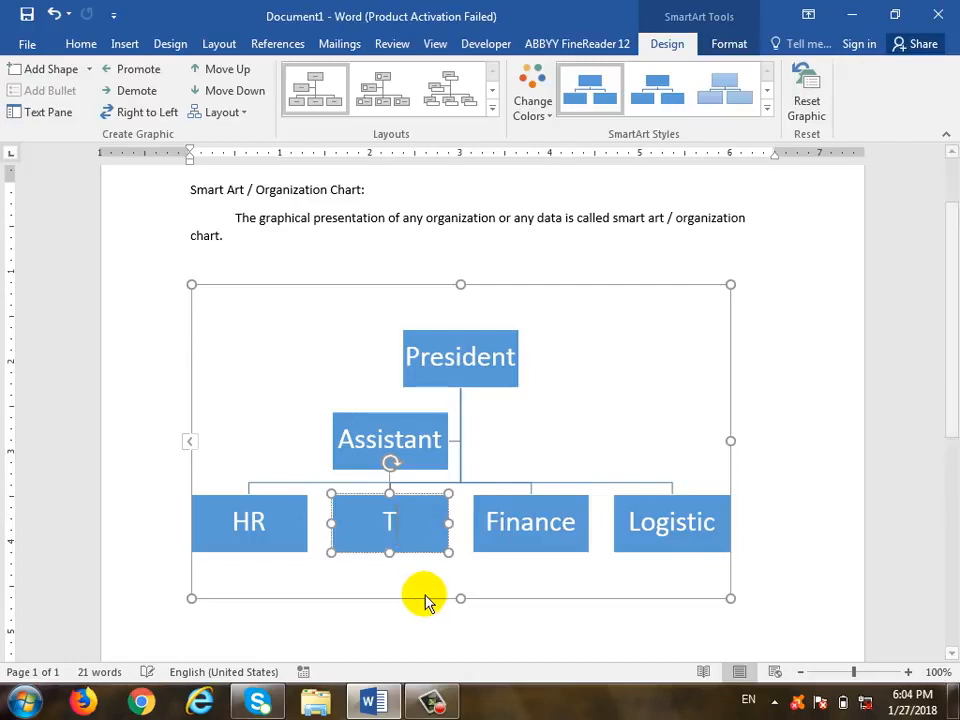
pyautogui.write('ransportation')
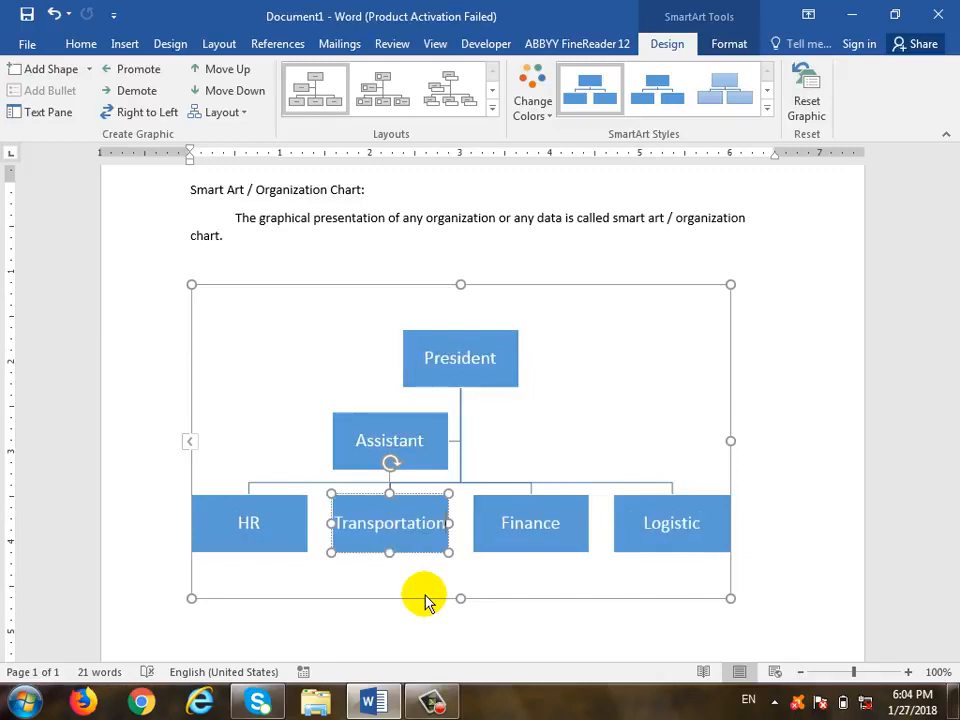
# - Add two blank subordinate shapes below the HR box
pyautogui.click(89, 70)
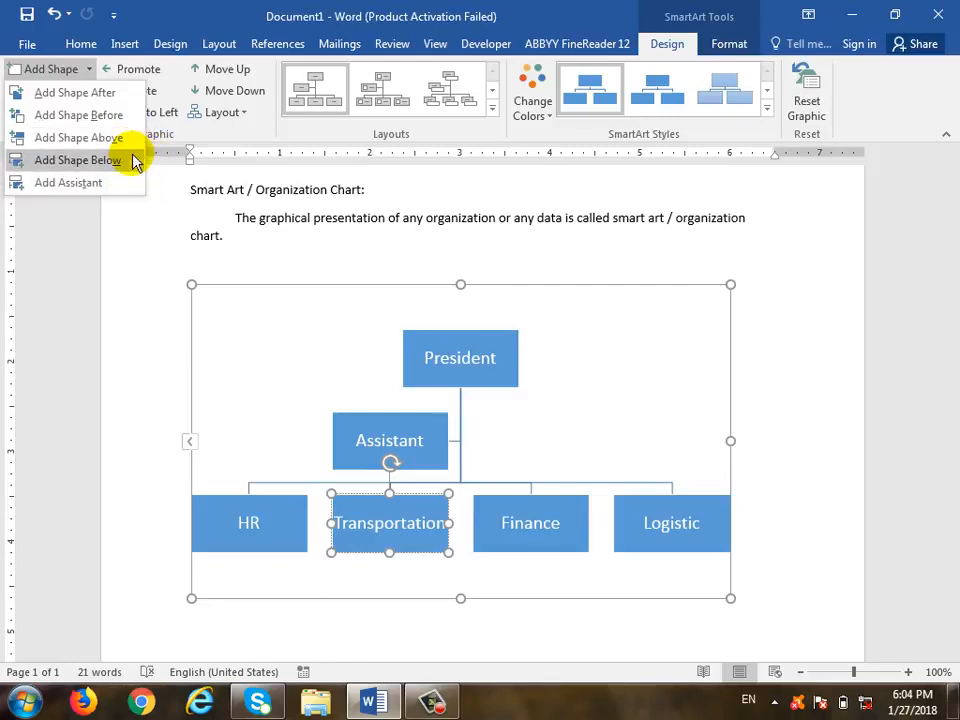
pyautogui.click(265, 517)
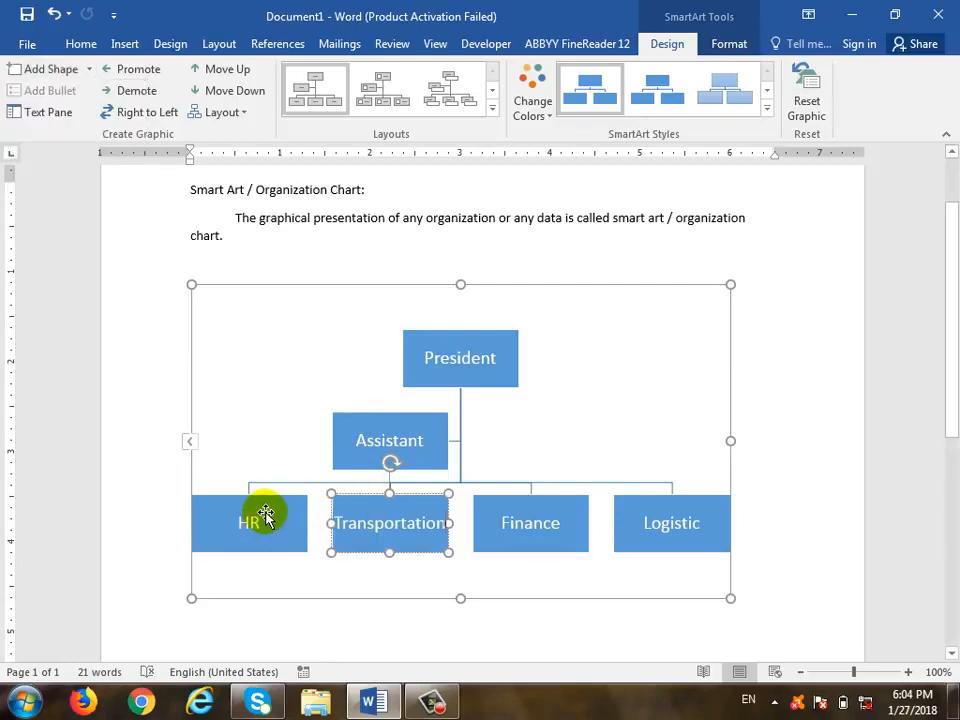
pyautogui.click(252, 520)
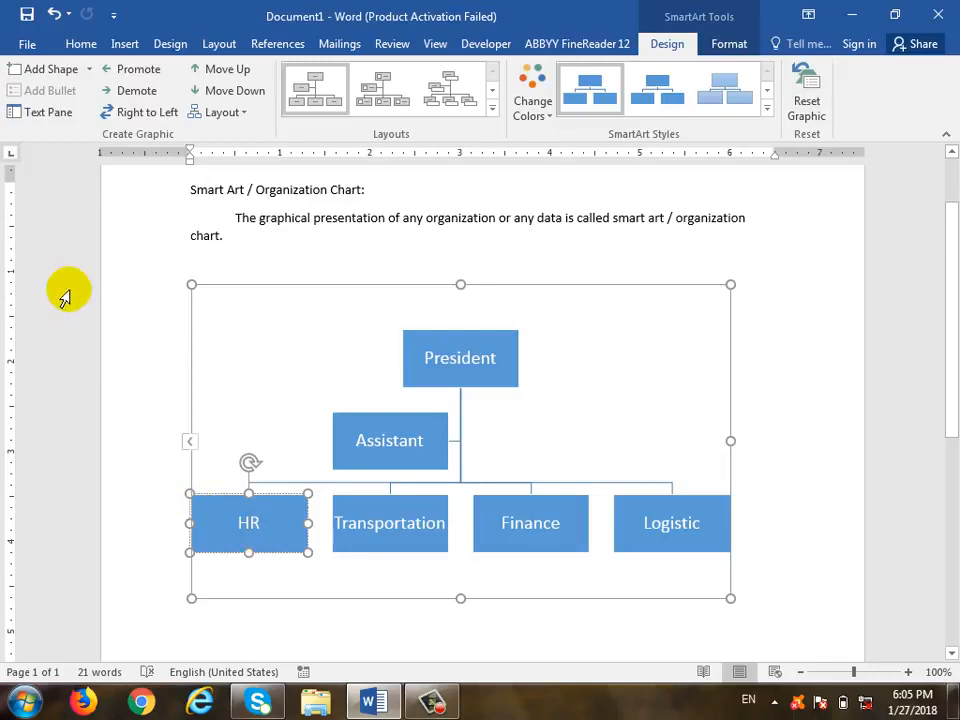
pyautogui.click(89, 69)
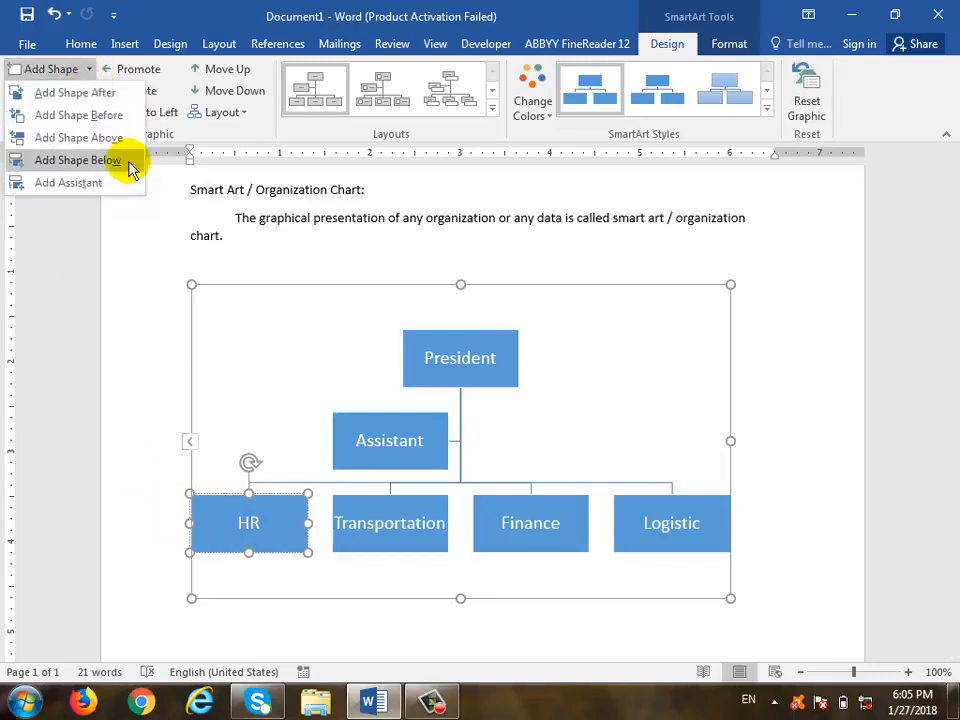
pyautogui.click(118, 160)
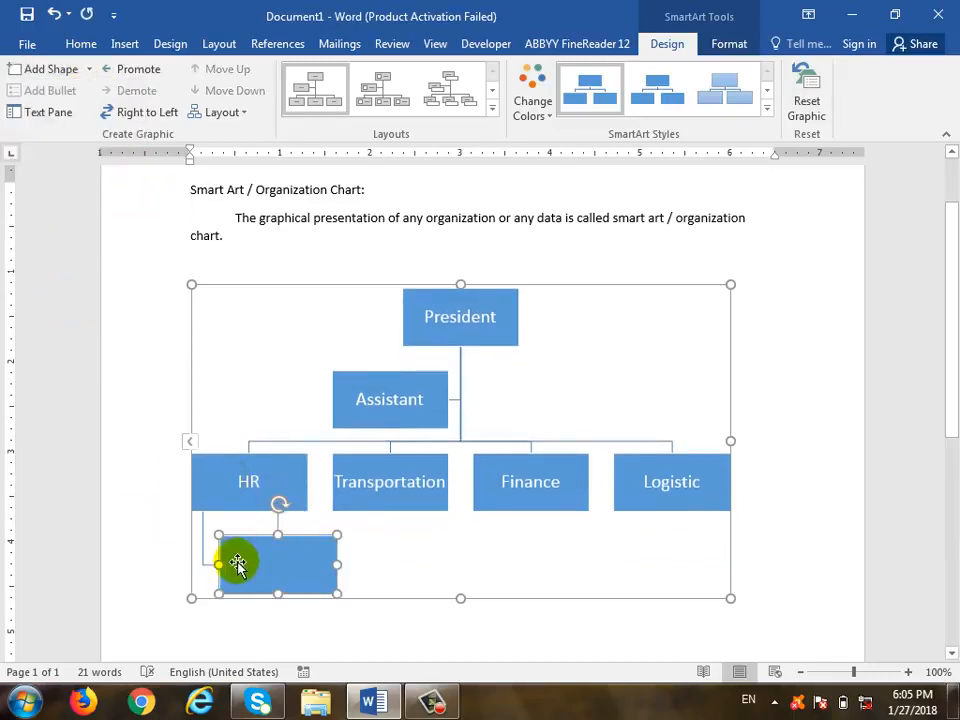
pyautogui.click(266, 485)
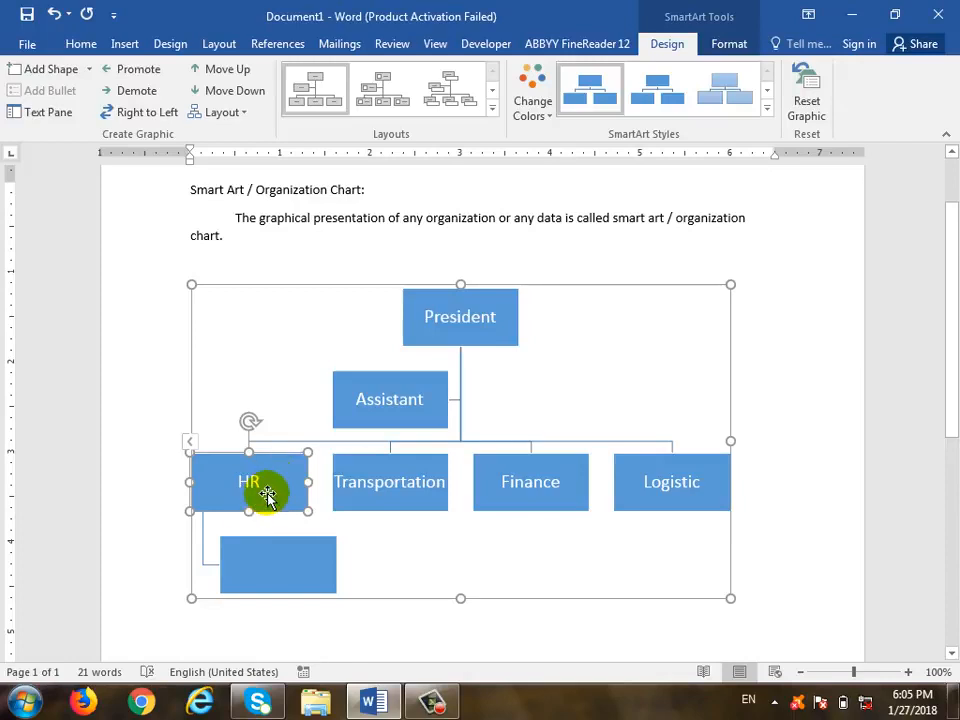
pyautogui.click(89, 69)
pyautogui.click(120, 160)
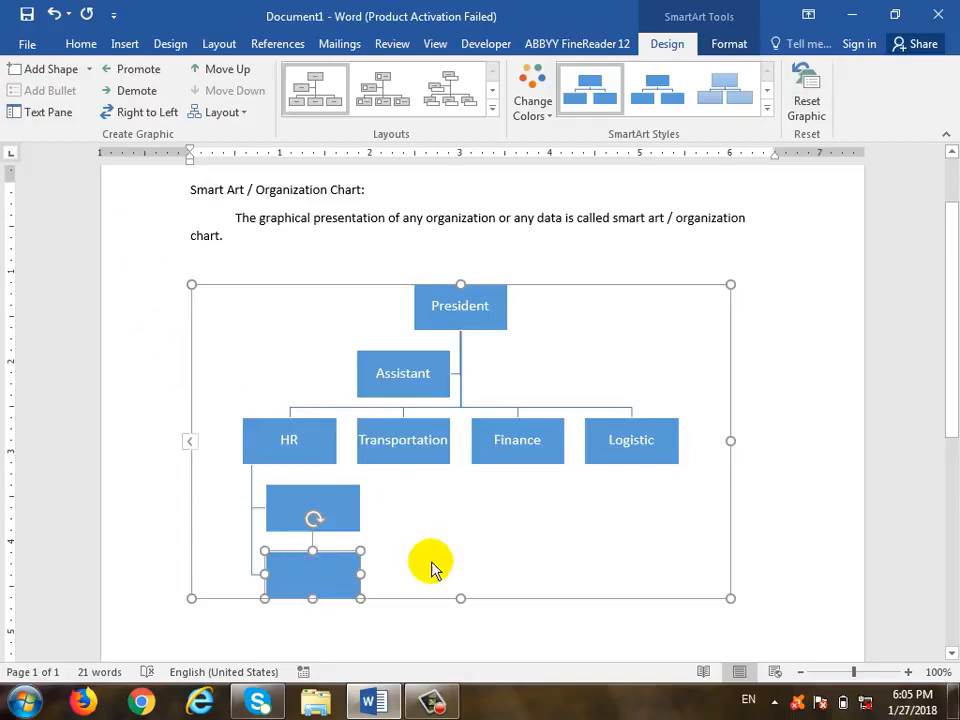
# - Try adding a shape above the lower blank box under HR and one above the Finance box, undoing each addition
pyautogui.click(84, 73)
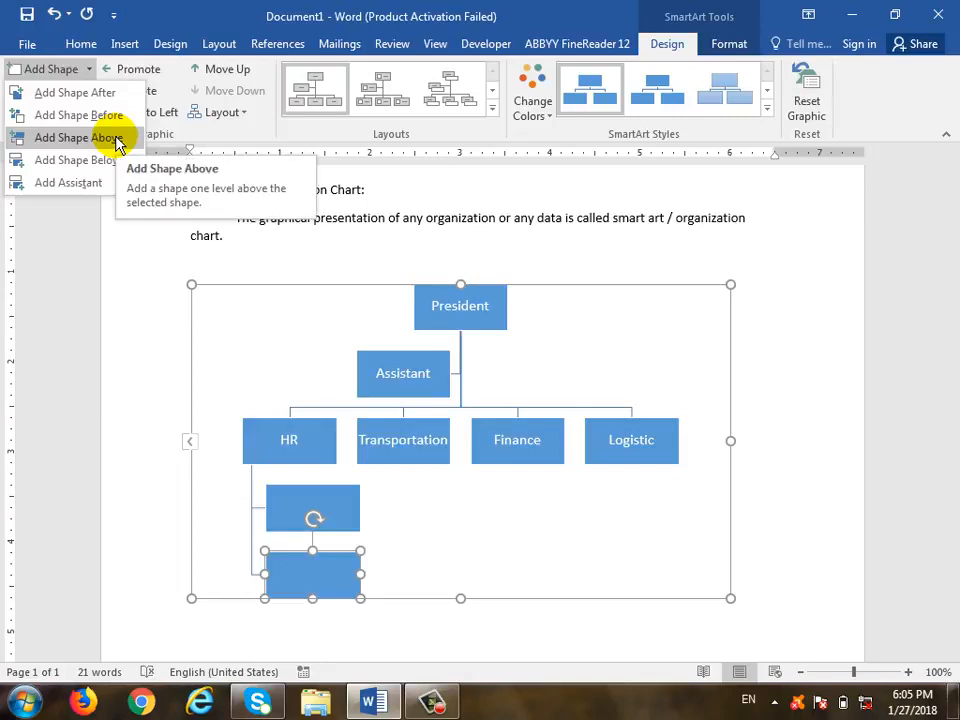
pyautogui.click(117, 143)
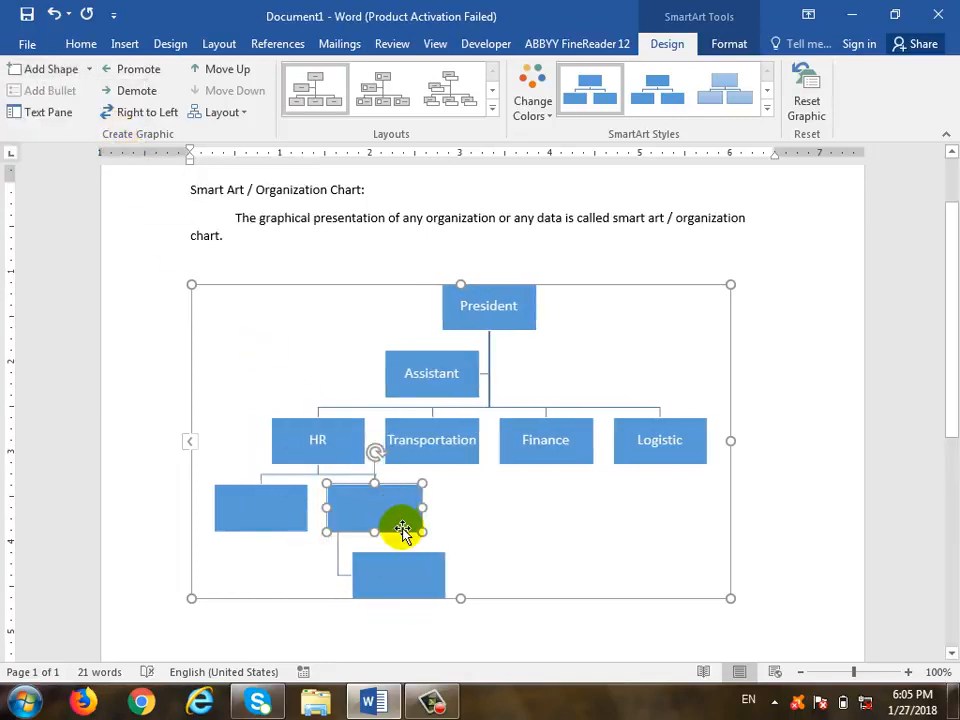
pyautogui.click(512, 447)
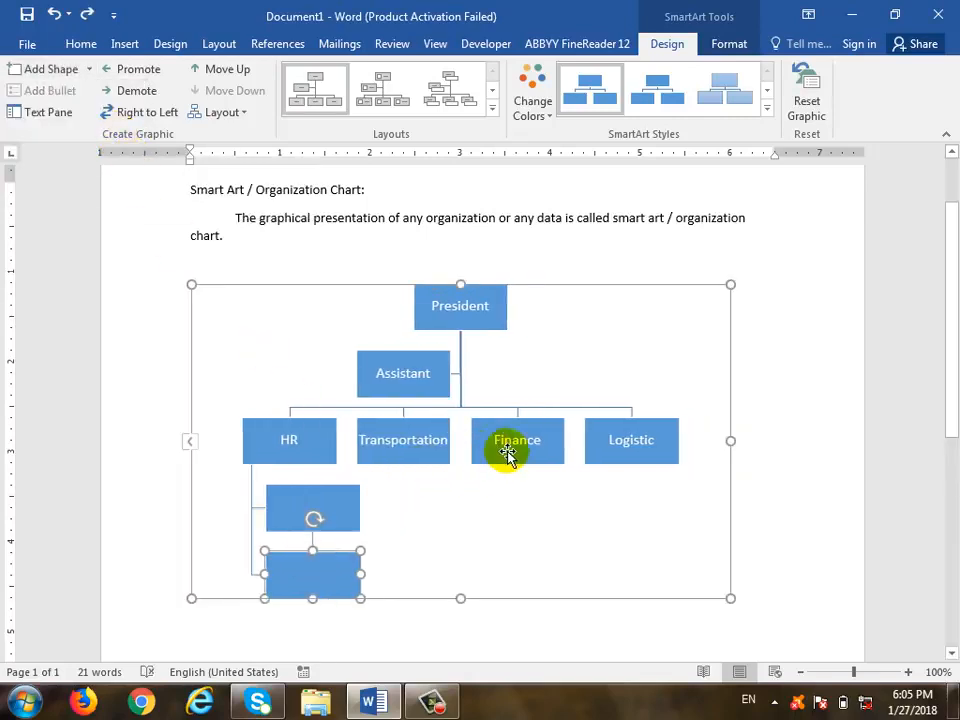
pyautogui.click(89, 72)
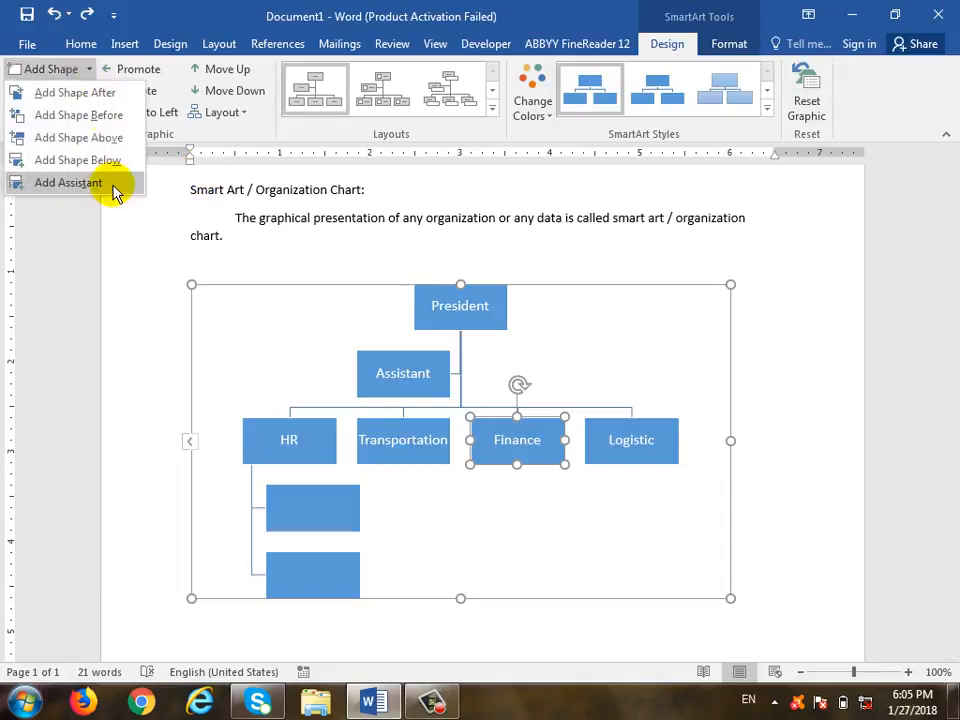
pyautogui.click(123, 139)
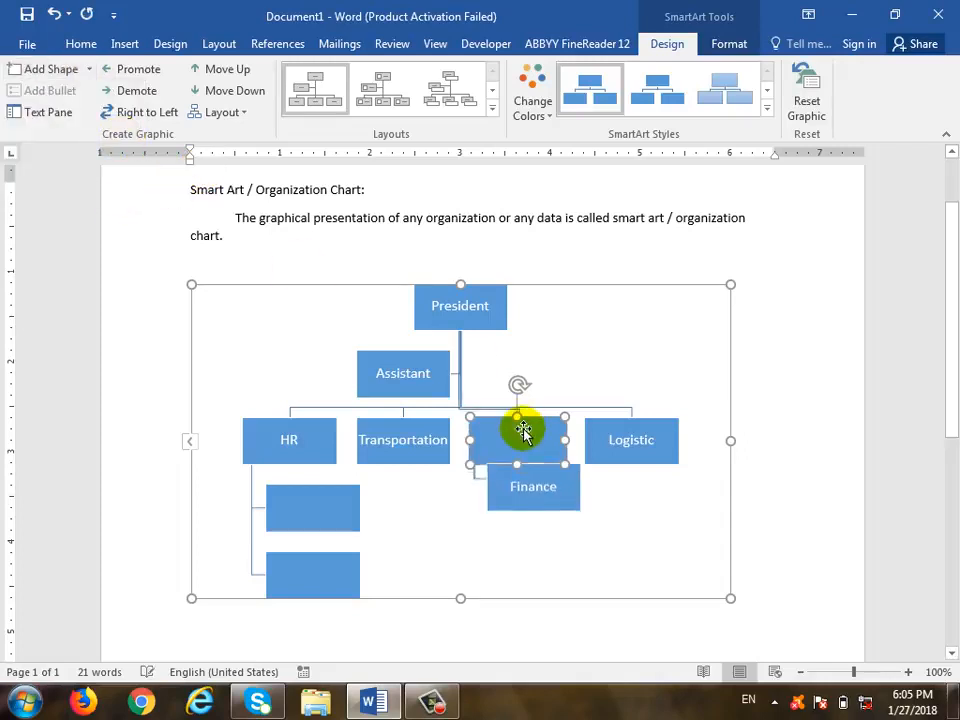
pyautogui.hotkey('ctrl', 'z')
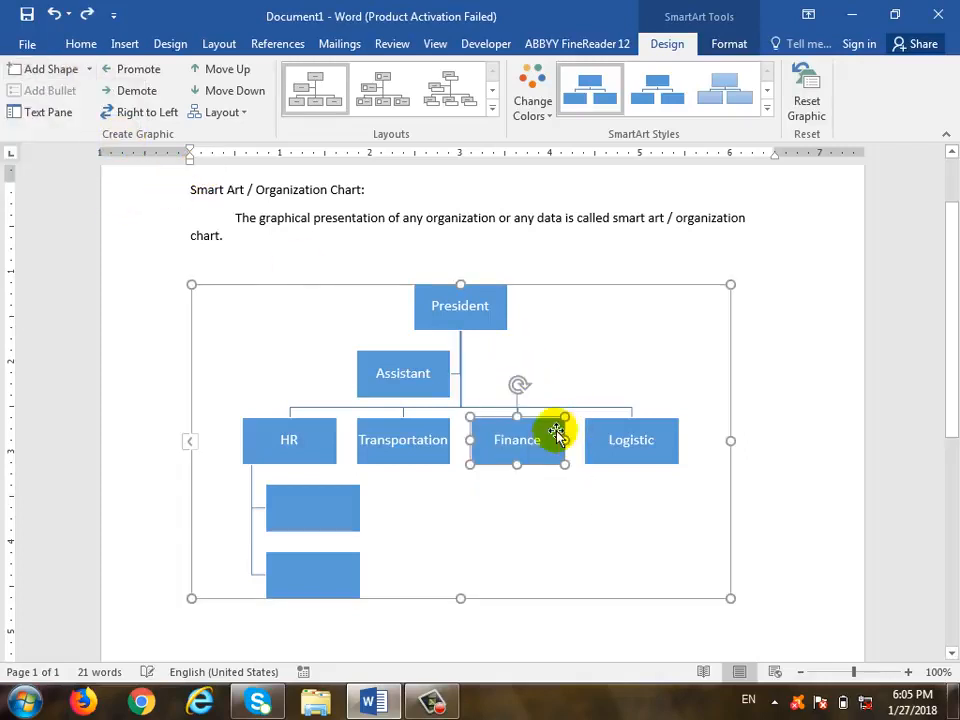
pyautogui.click(89, 72)
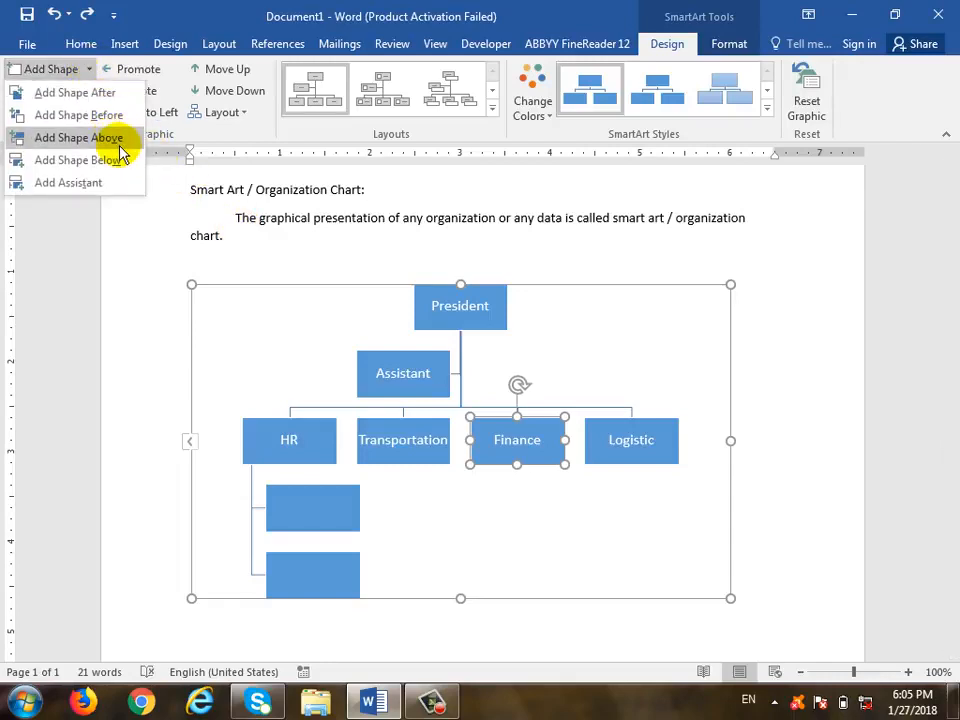
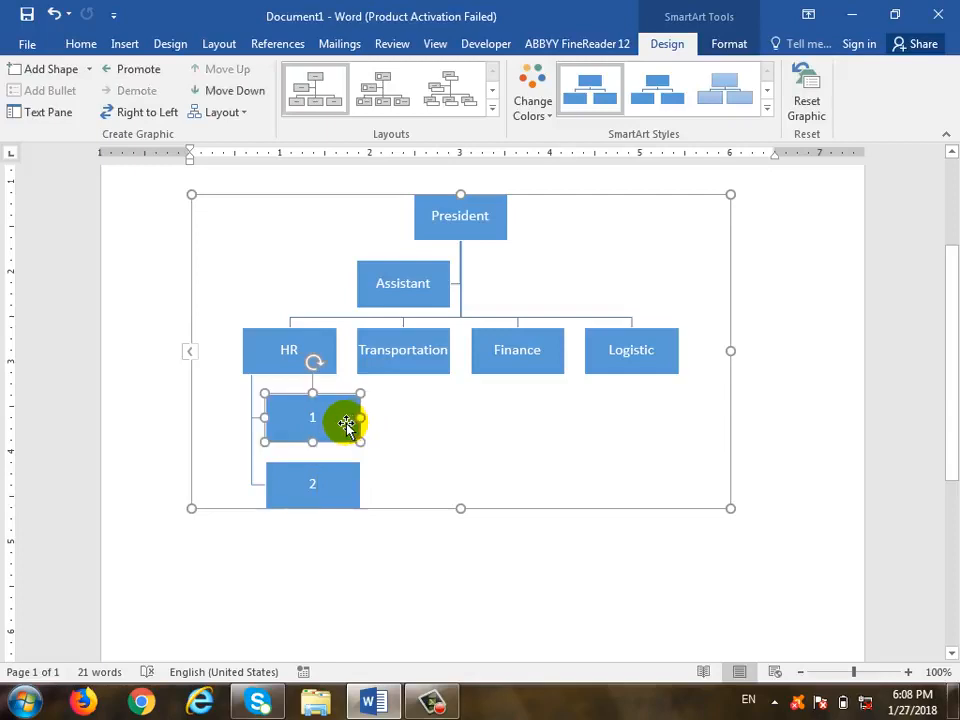
# - Move box 2 above box 1 under HR, and return it to its place below box 1
pyautogui.click(335, 475)
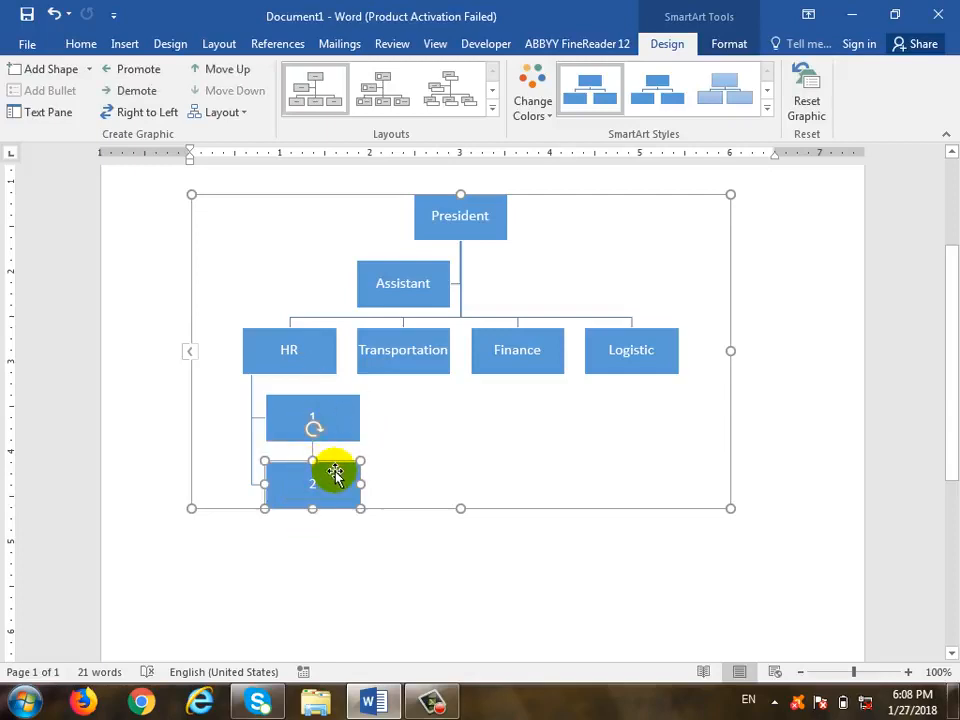
pyautogui.click(231, 72)
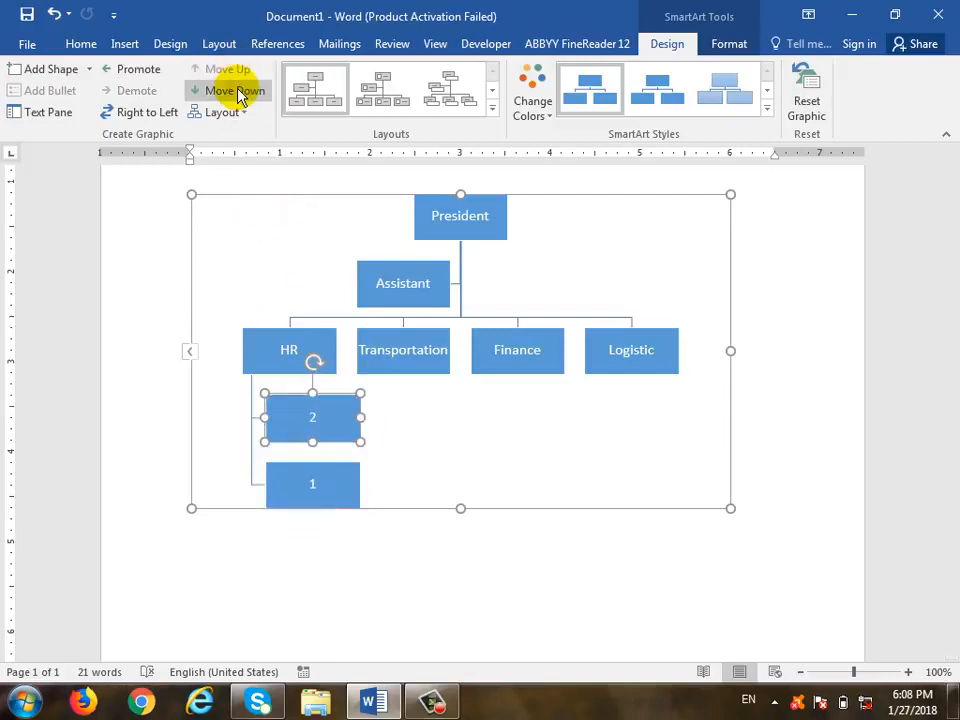
pyautogui.click(236, 91)
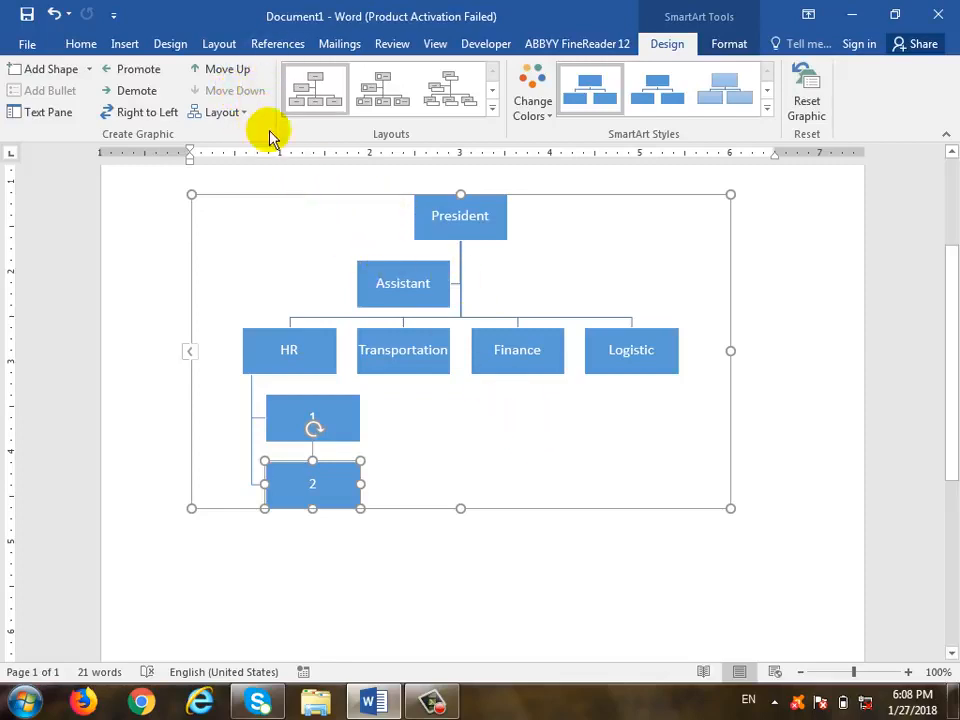
# - Try the Right Hanging, Left Hanging and Both layouts on the President box, and return it to the Standard layout
pyautogui.click(481, 212)
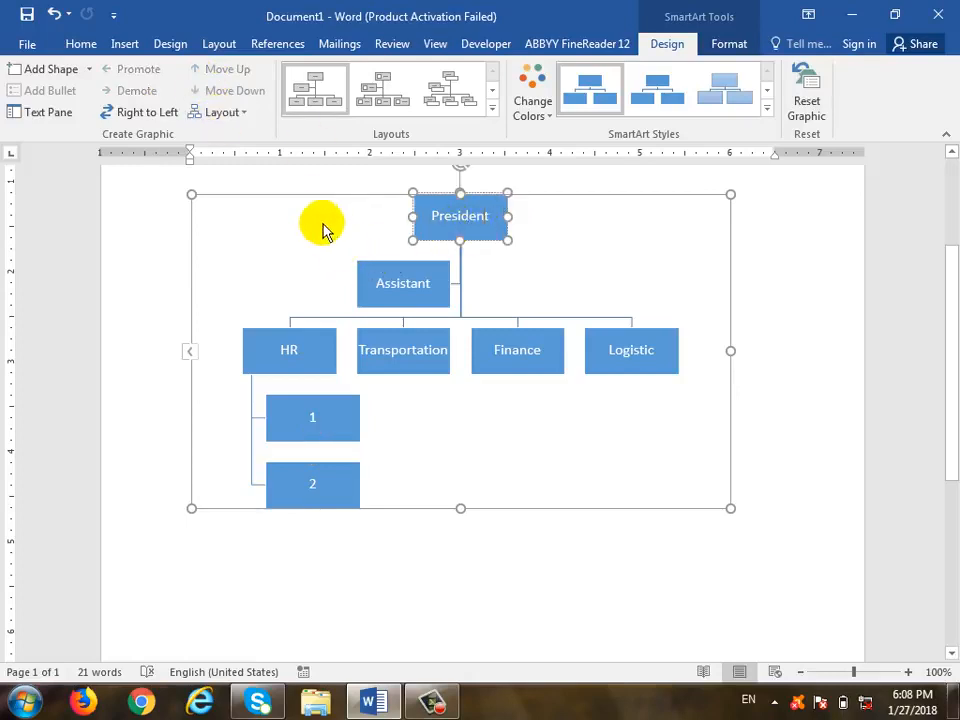
pyautogui.click(244, 112)
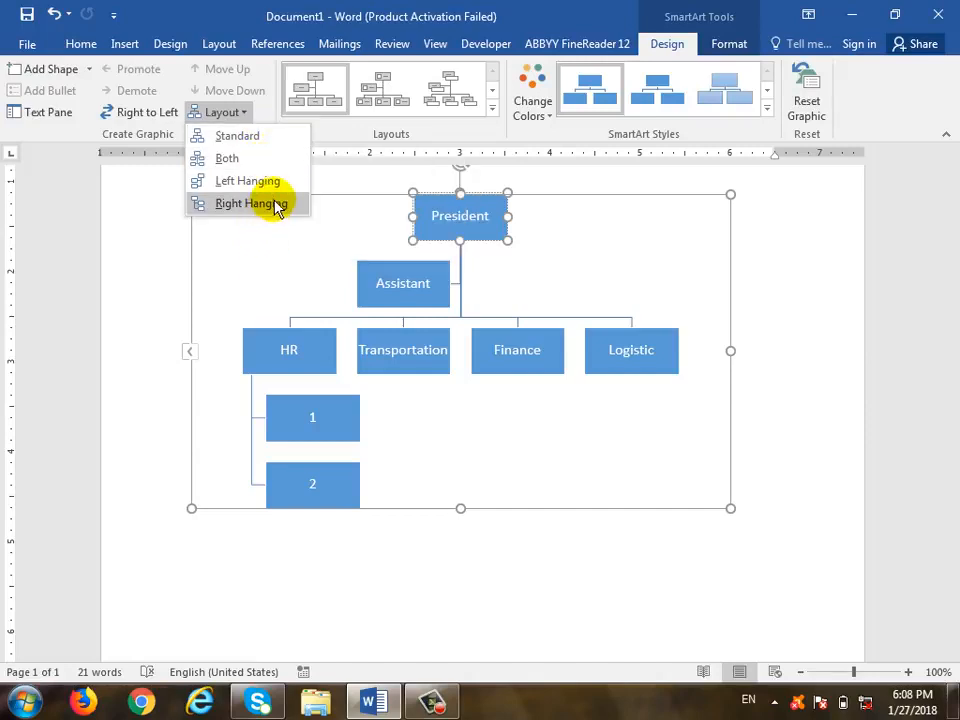
pyautogui.click(274, 205)
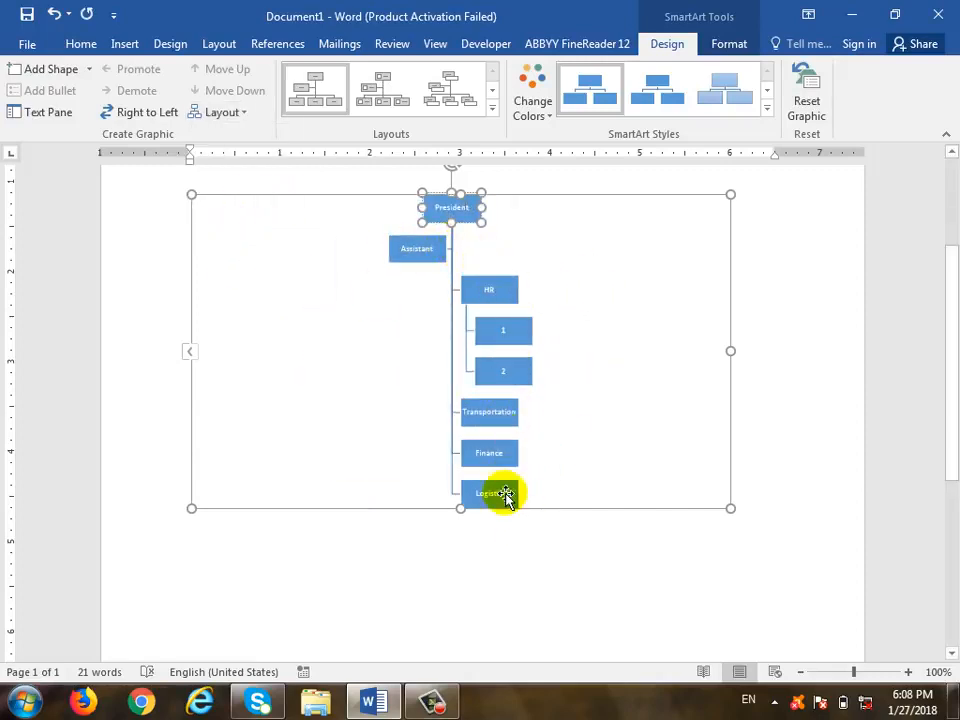
pyautogui.click(240, 114)
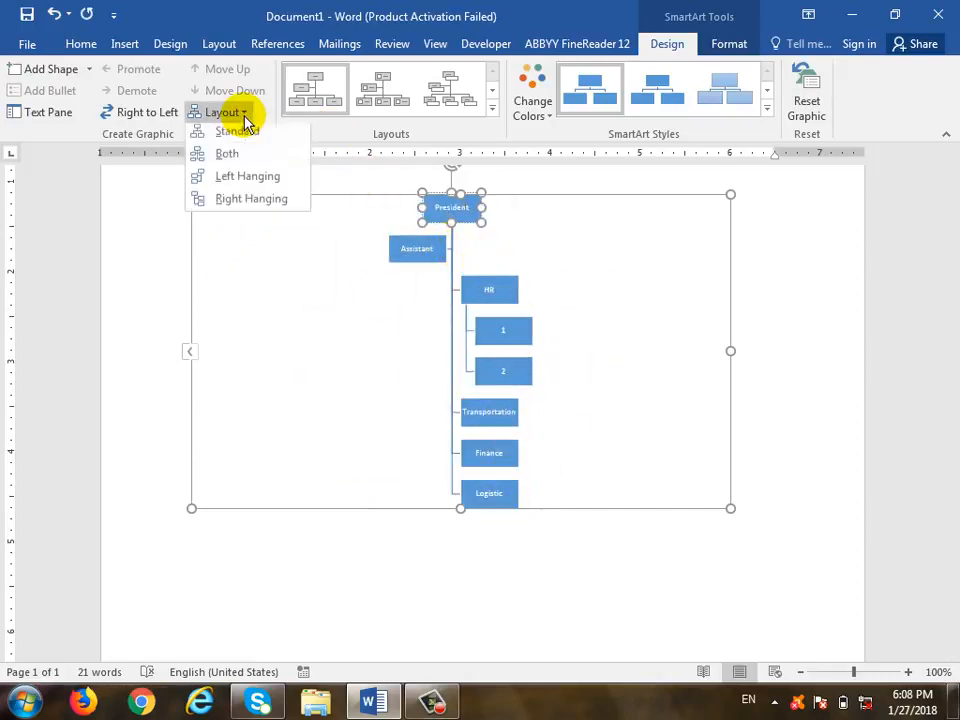
pyautogui.click(272, 182)
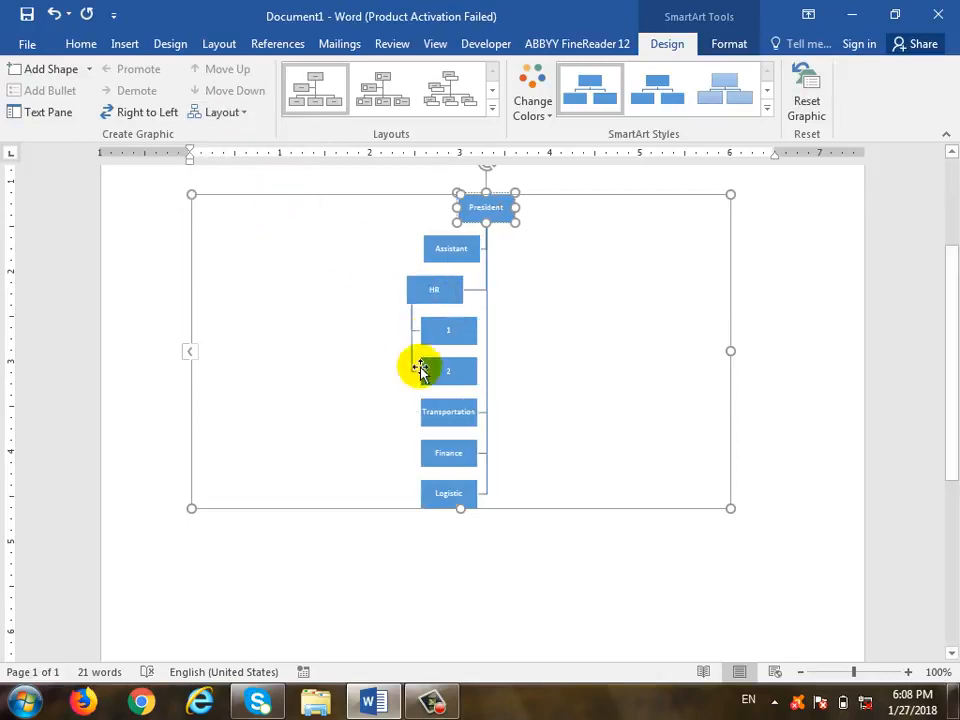
pyautogui.click(244, 113)
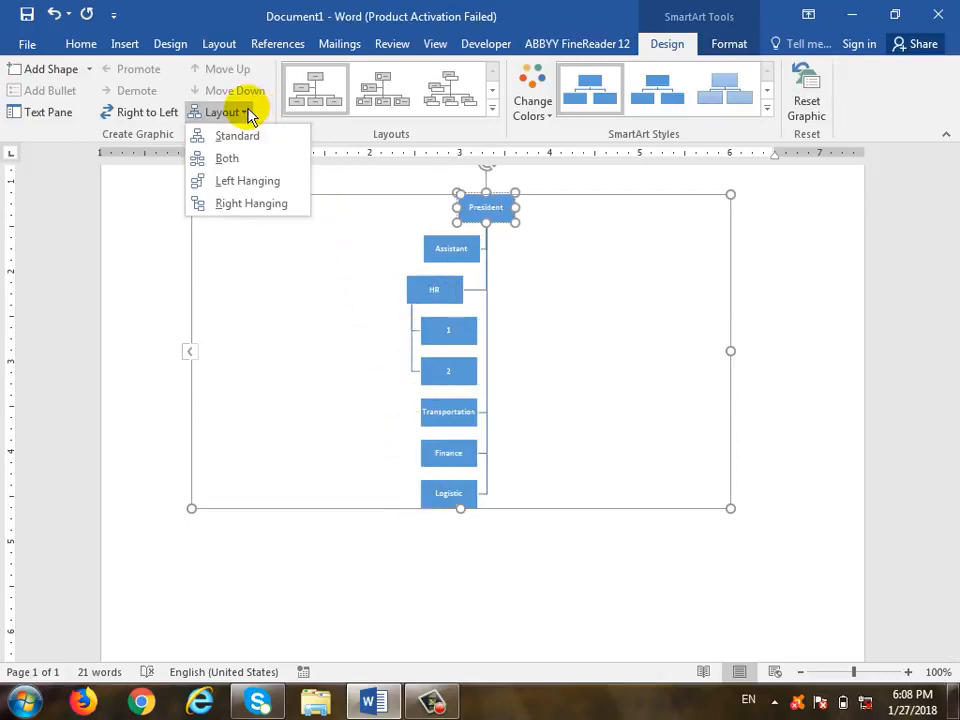
pyautogui.click(257, 158)
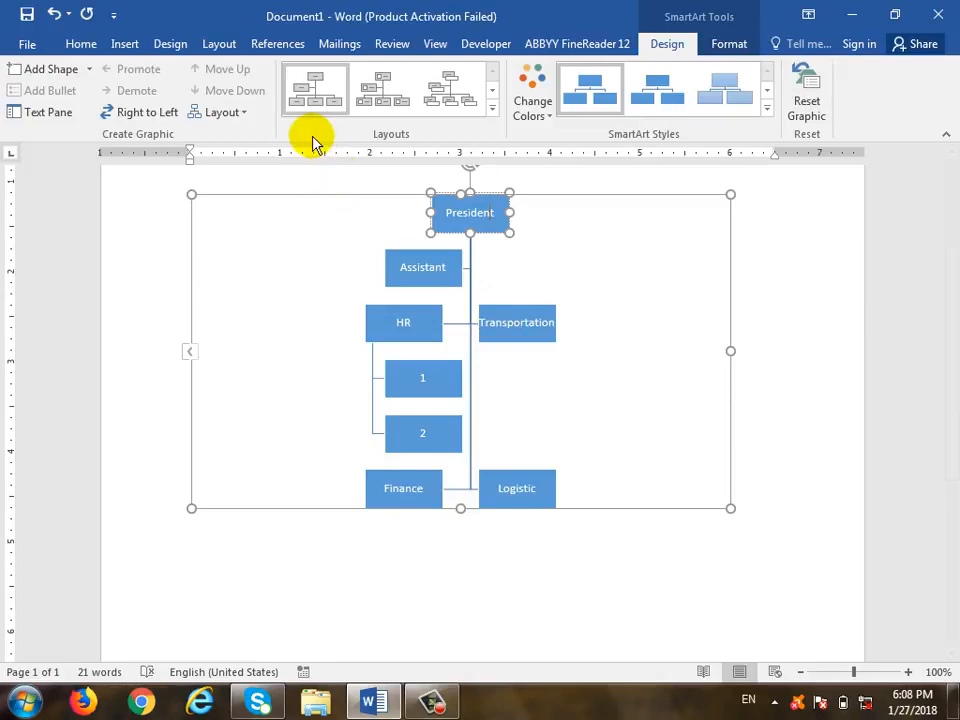
pyautogui.click(226, 112)
pyautogui.click(249, 136)
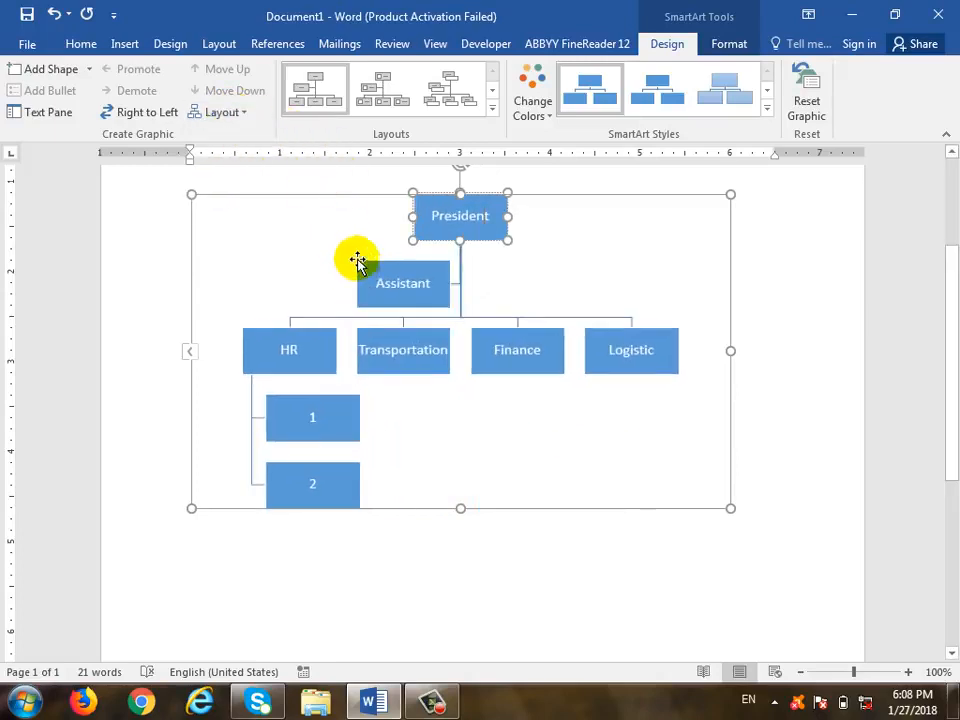
pyautogui.click(238, 112)
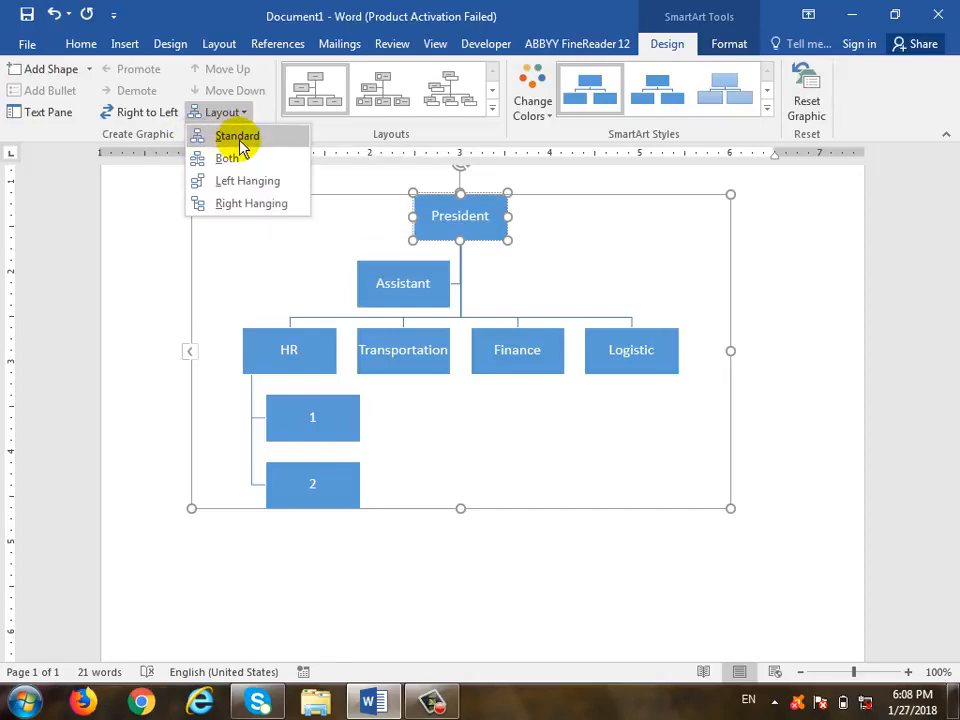
pyautogui.click(240, 145)
# - Try the last 3-D SmartArt style with tilted blocks on the organization chart, and return it to the Simple Fill style
pyautogui.click(493, 106)
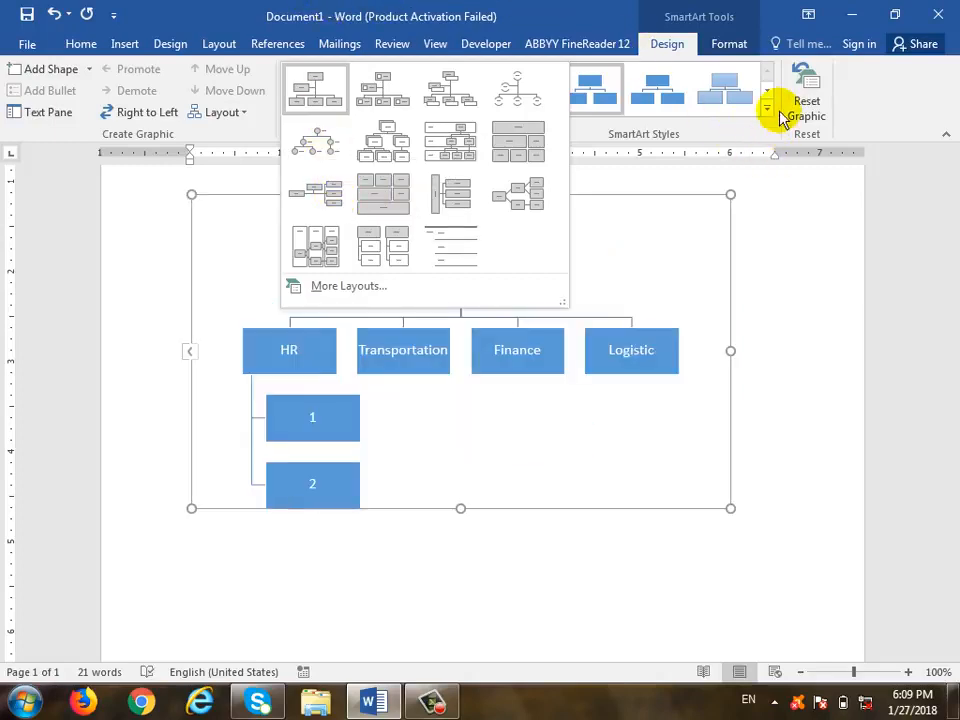
pyautogui.click(767, 108)
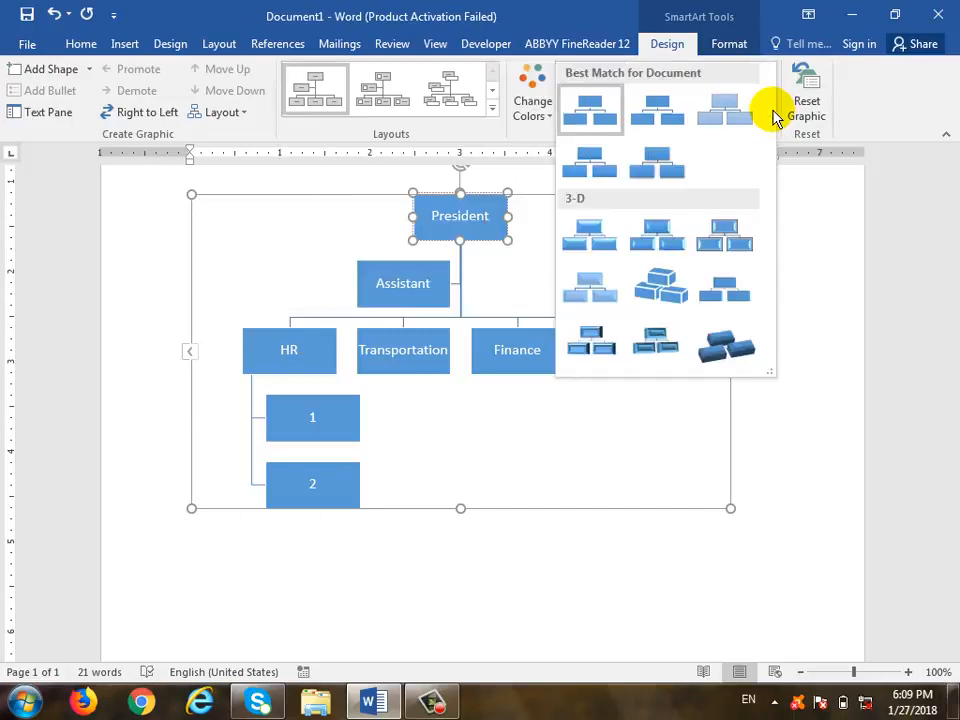
pyautogui.click(730, 345)
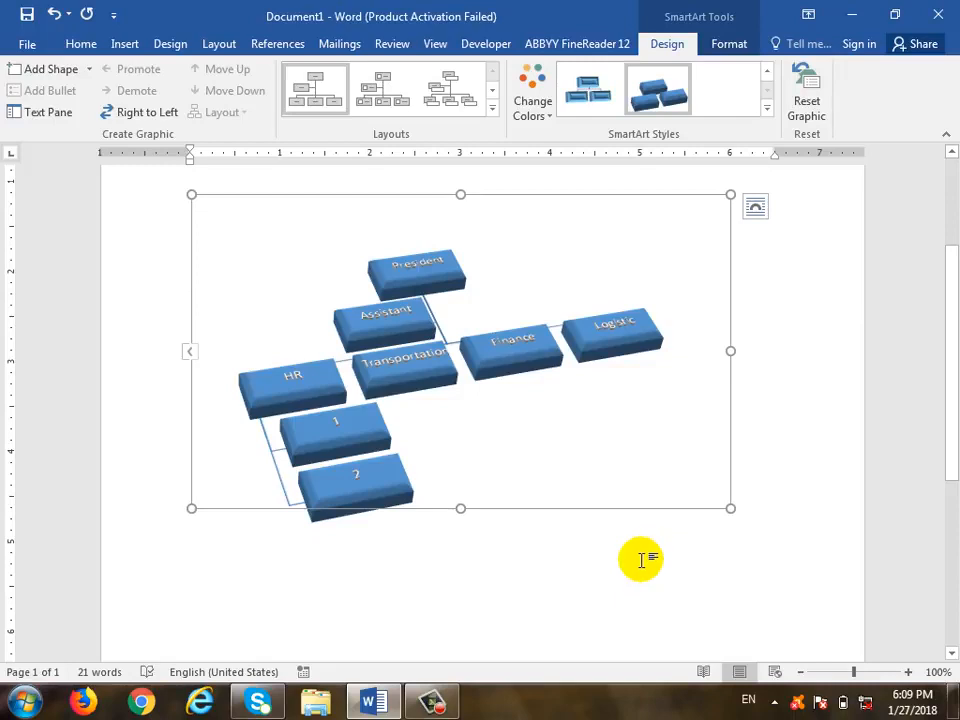
pyautogui.click(766, 107)
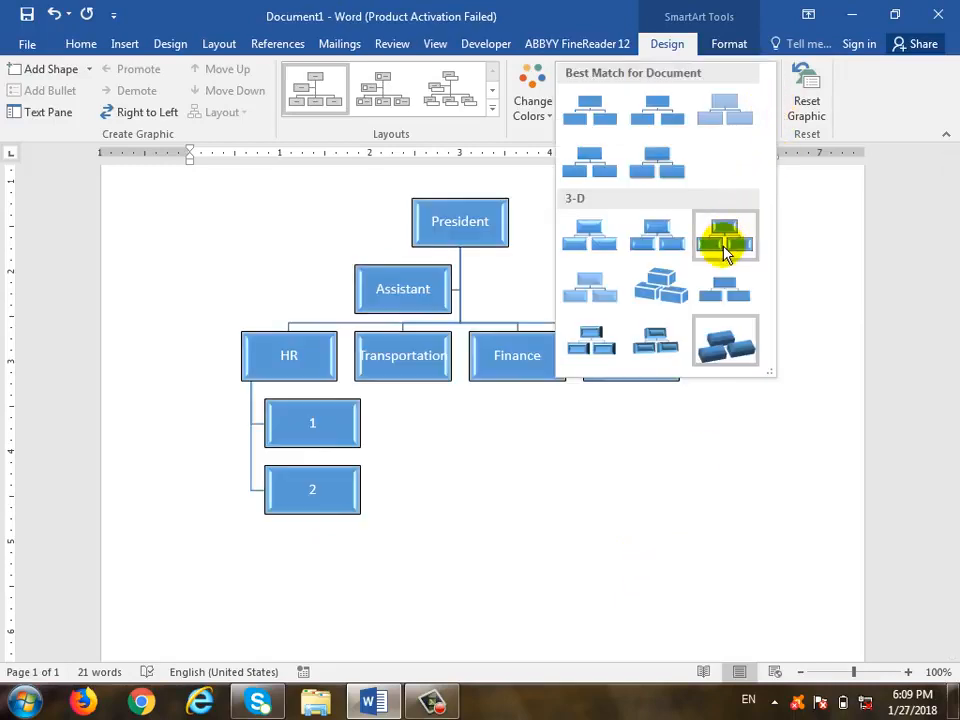
pyautogui.click(603, 140)
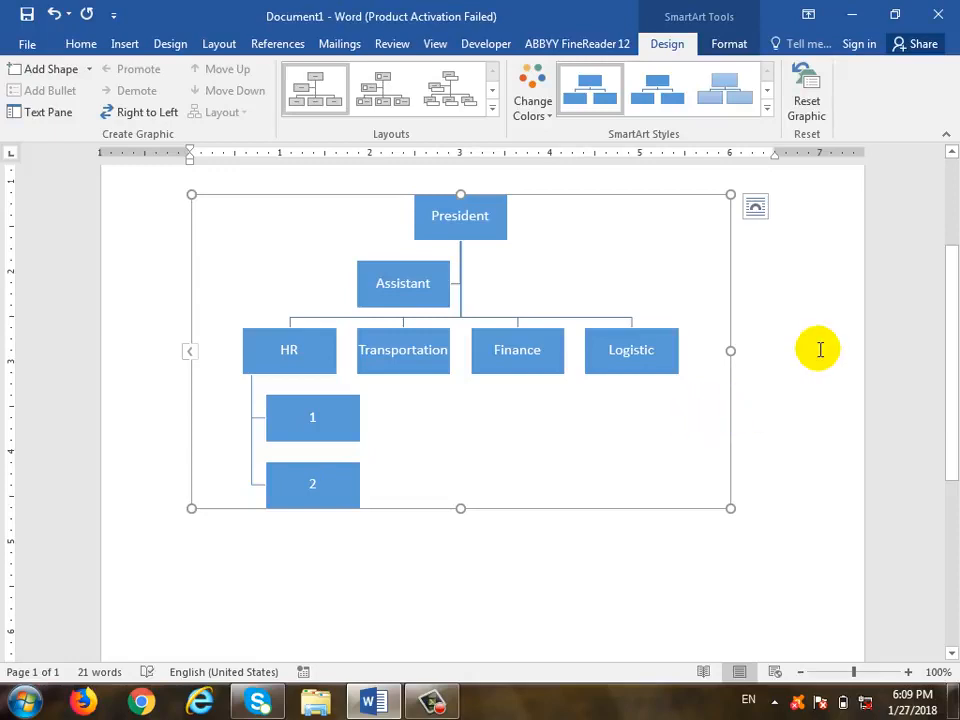
# - Apply the tilted-block 3-D style to the chart again and reset the graphic to discard the formatting
pyautogui.click(768, 108)
pyautogui.click(729, 345)
pyautogui.click(821, 334)
pyautogui.click(680, 314)
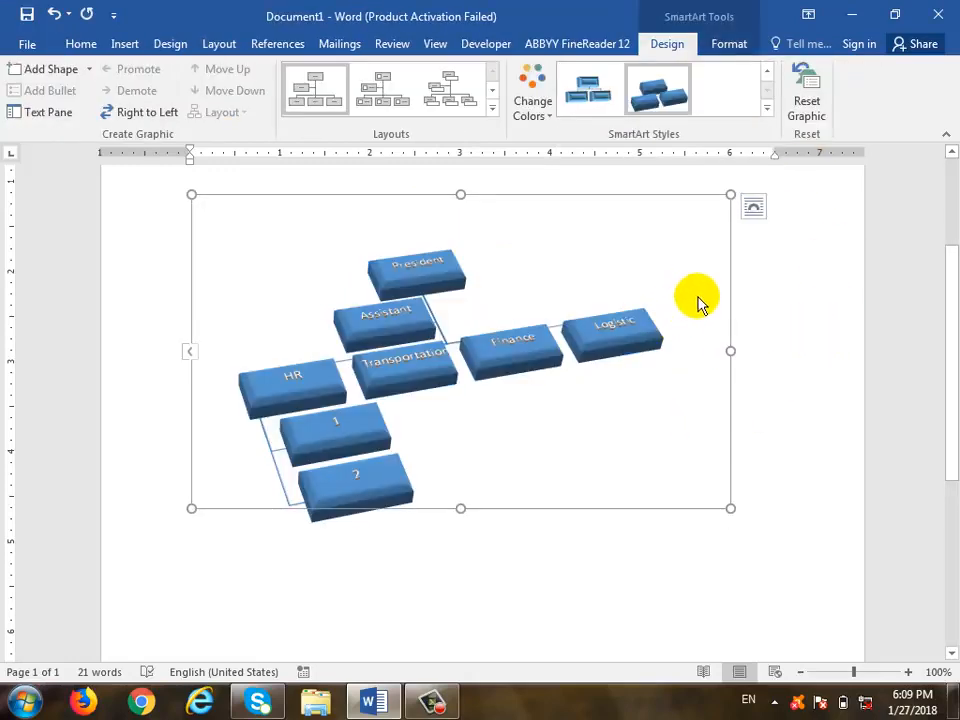
pyautogui.click(822, 105)
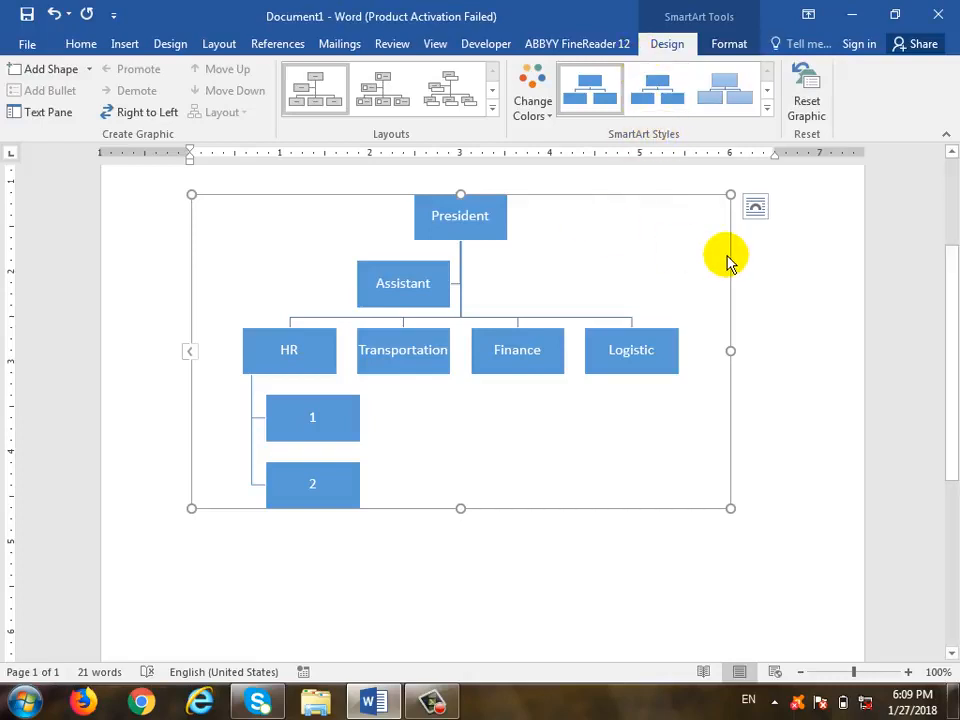
pyautogui.click(552, 118)
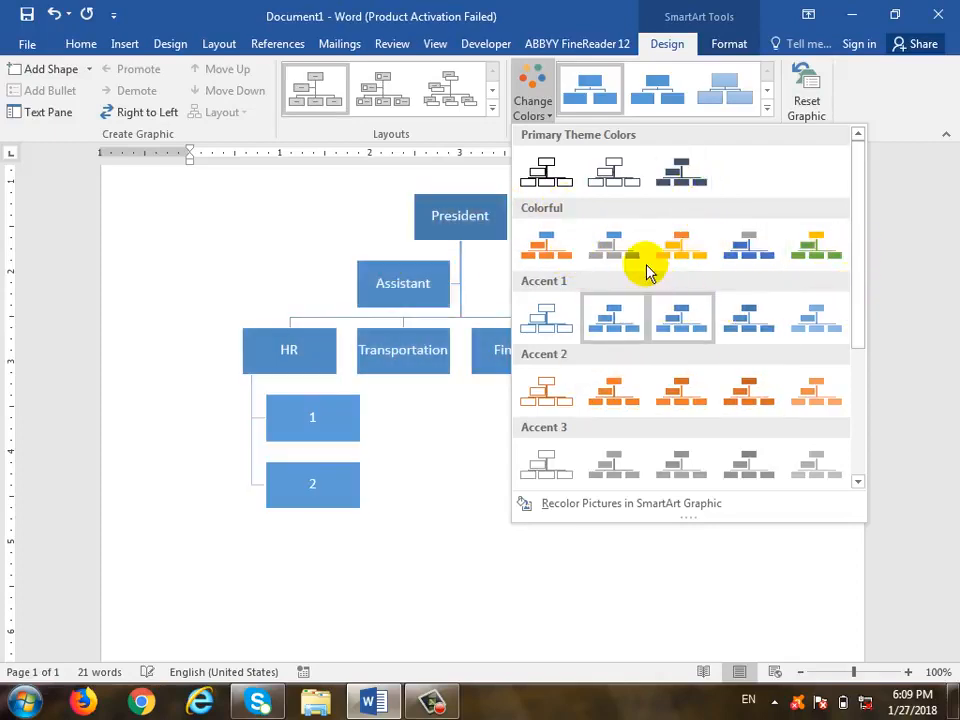
pyautogui.click(490, 557)
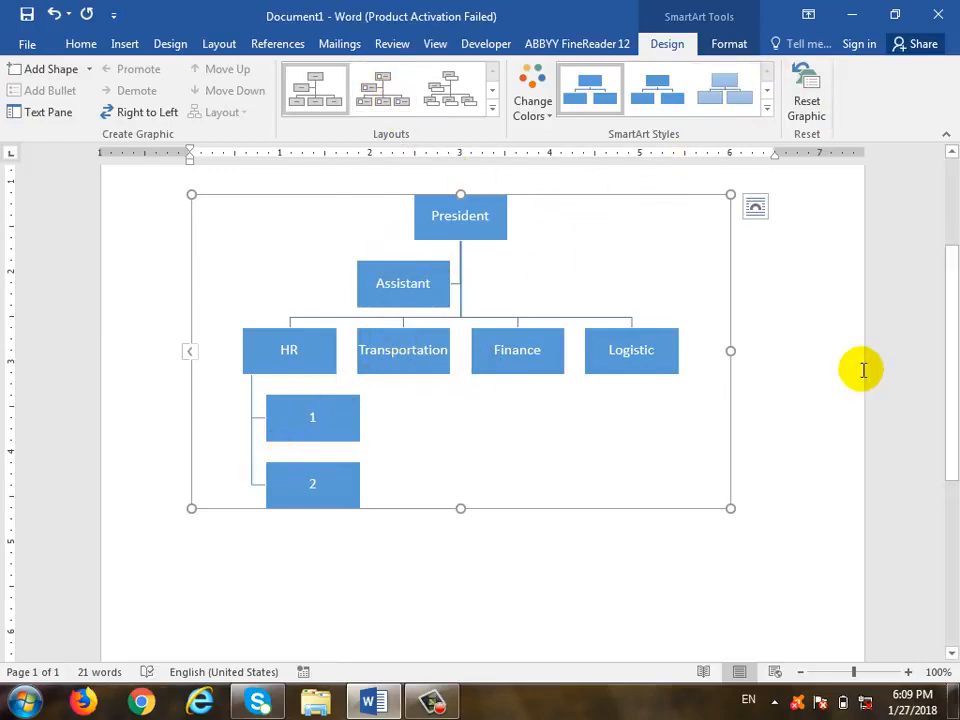
pyautogui.click(727, 45)
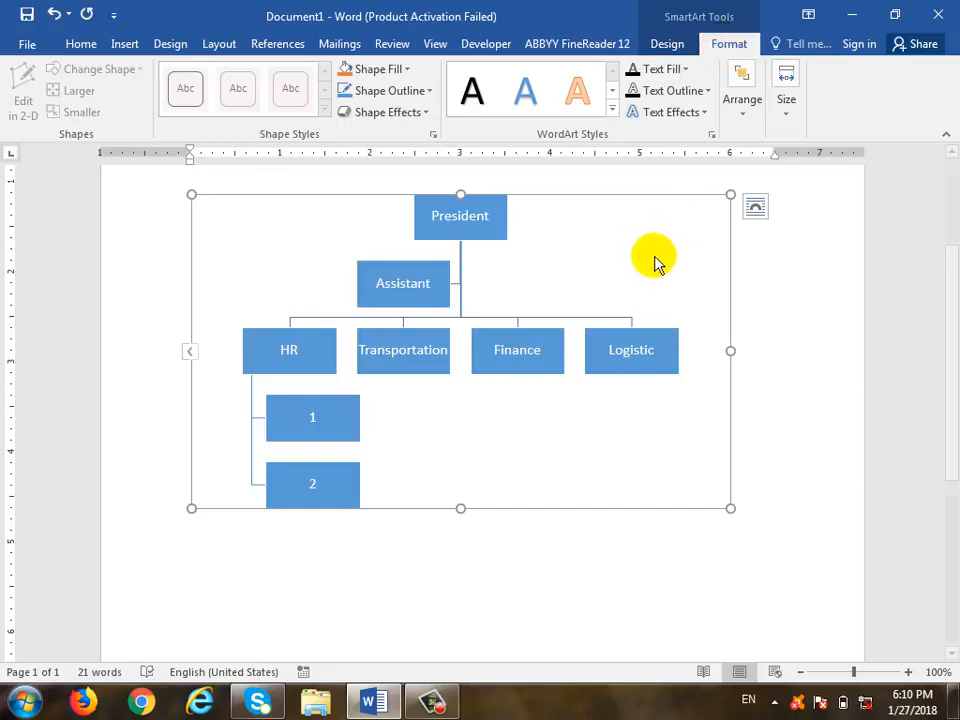
pyautogui.click(495, 217)
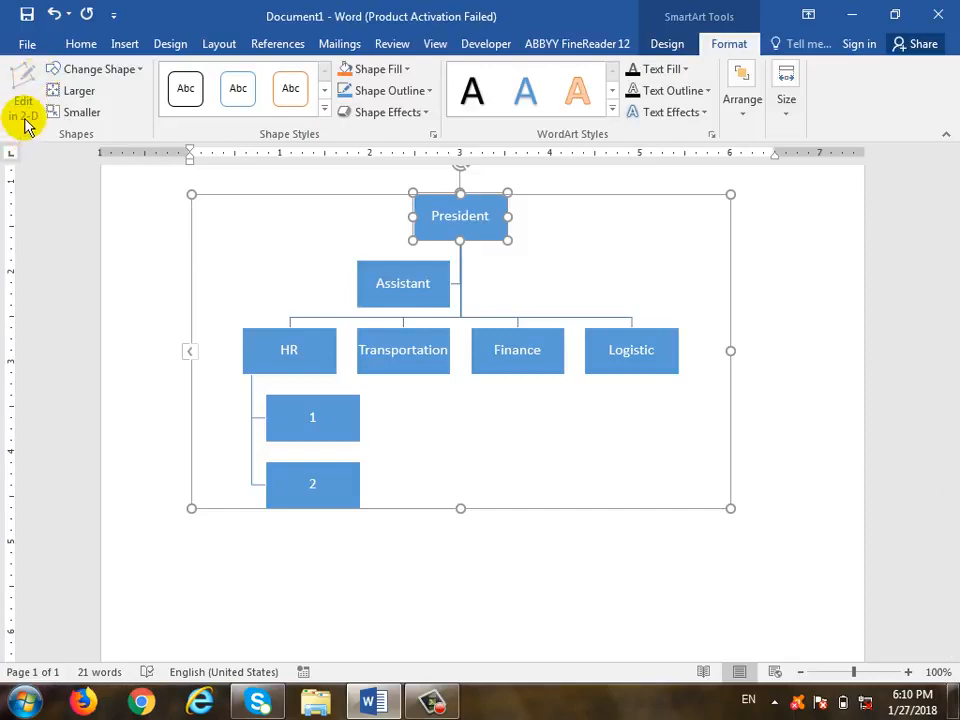
# - Apply the last 3-D SmartArt style with tilted blocks to the organization chart and select the whole chart
pyautogui.click(665, 45)
pyautogui.click(767, 108)
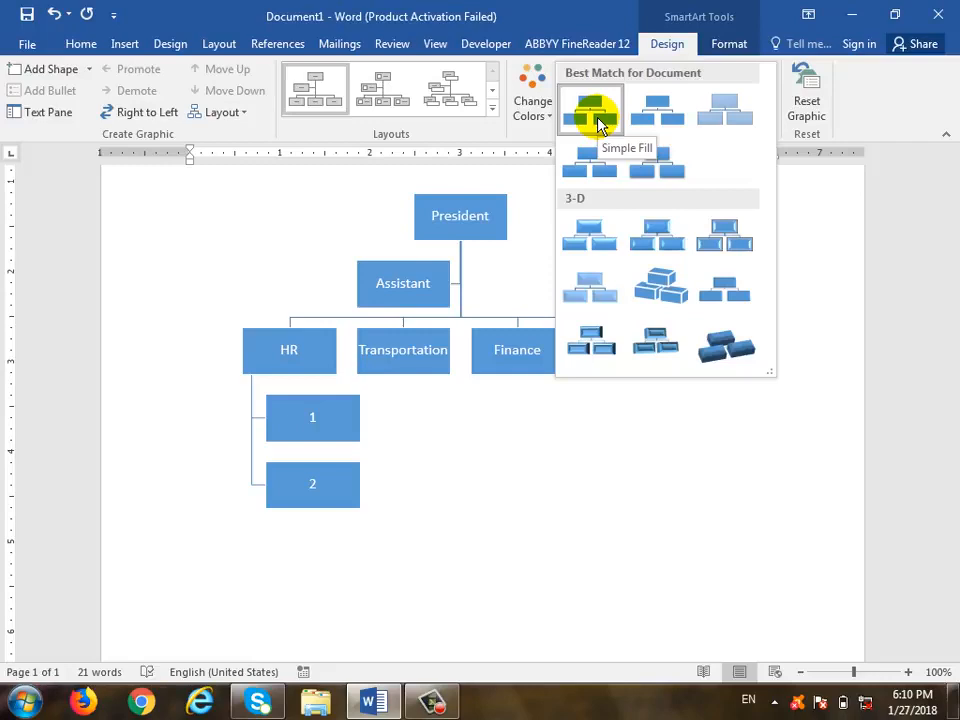
pyautogui.click(725, 345)
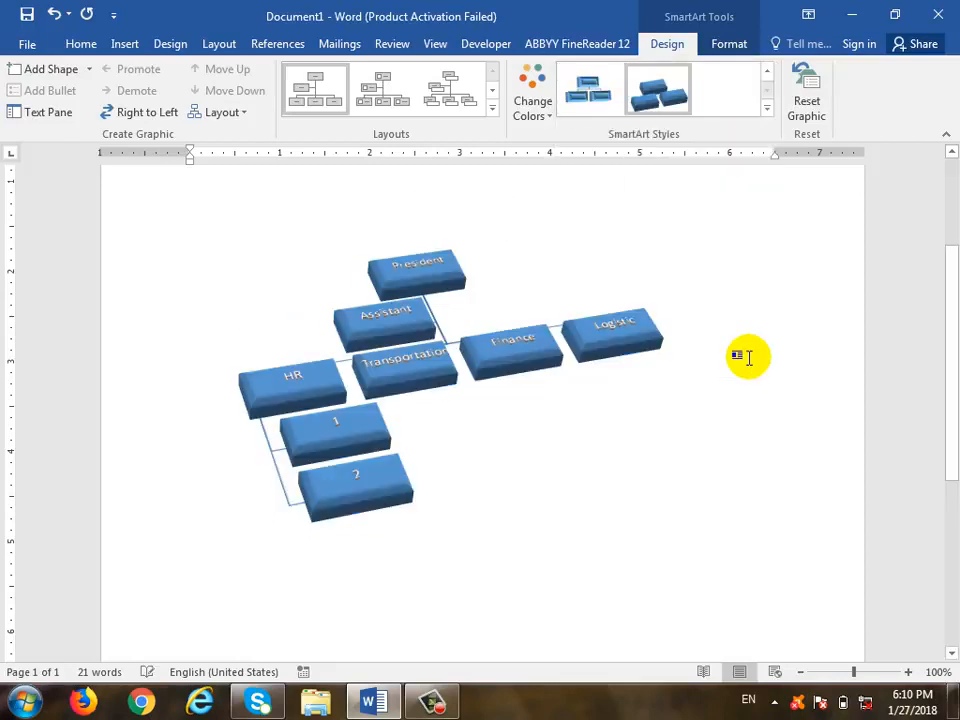
pyautogui.click(785, 418)
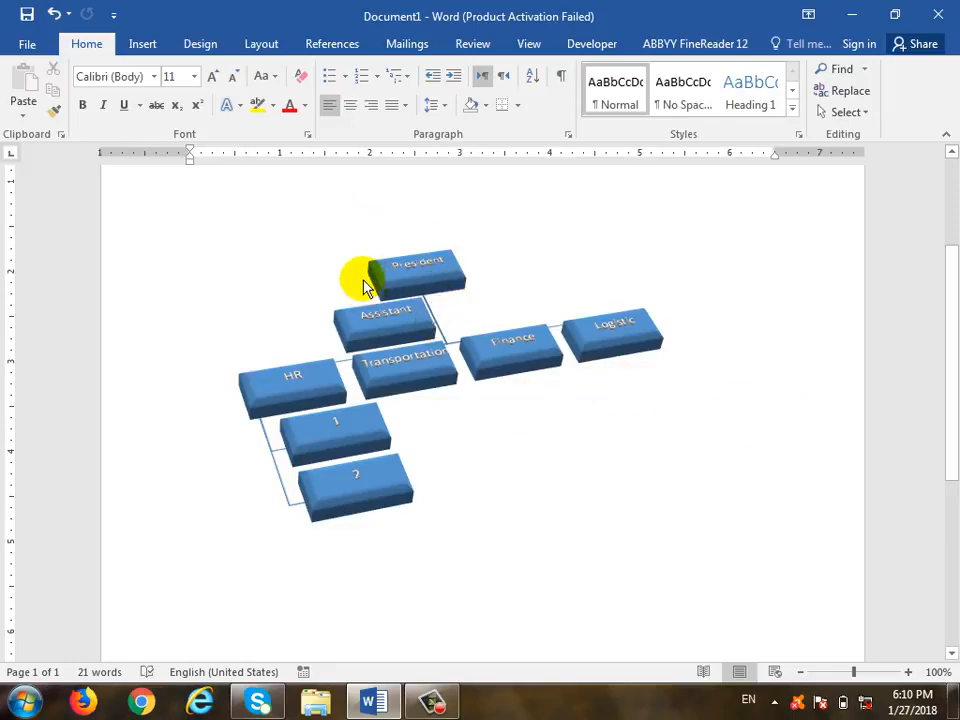
pyautogui.click(540, 270)
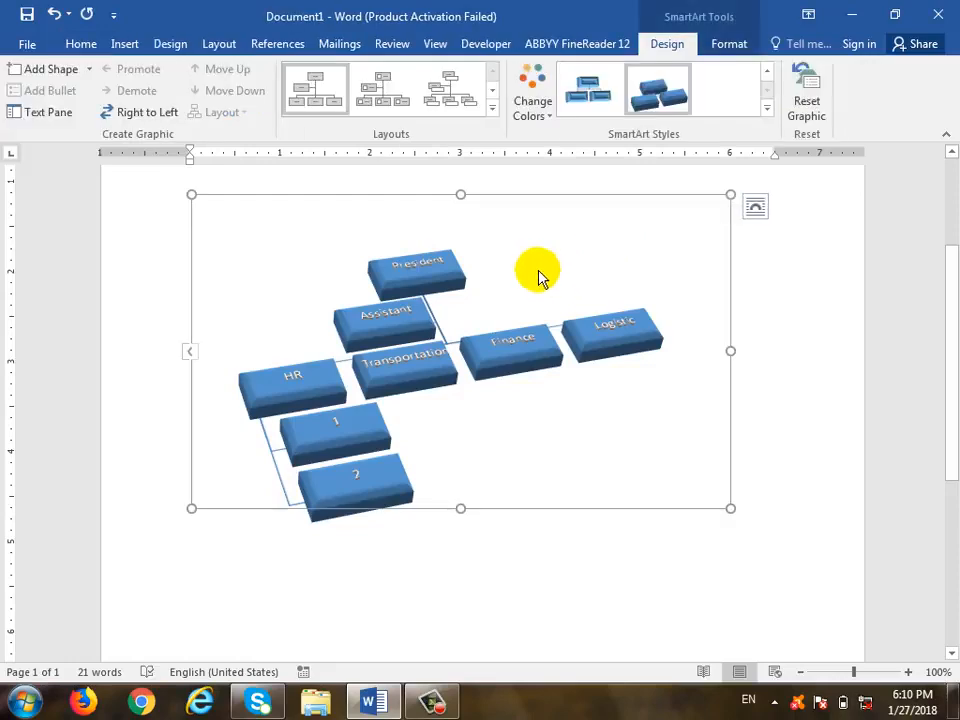
# - Switch the 3-D organization chart to 2-D editing and back to its 3-D view, and repeat the toggle
pyautogui.click(745, 45)
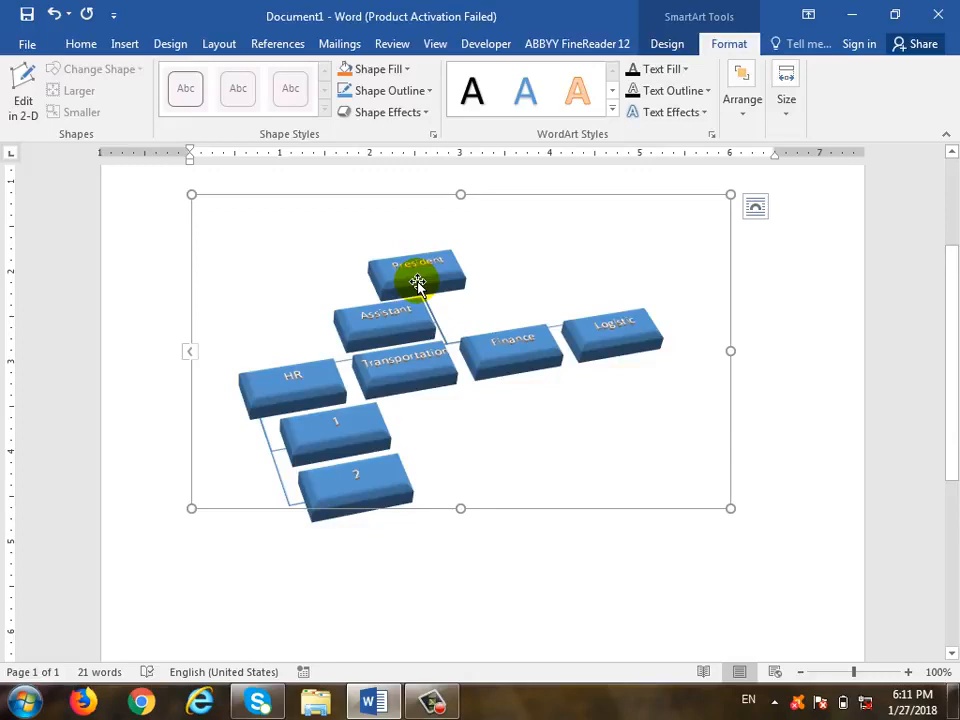
pyautogui.click(20, 95)
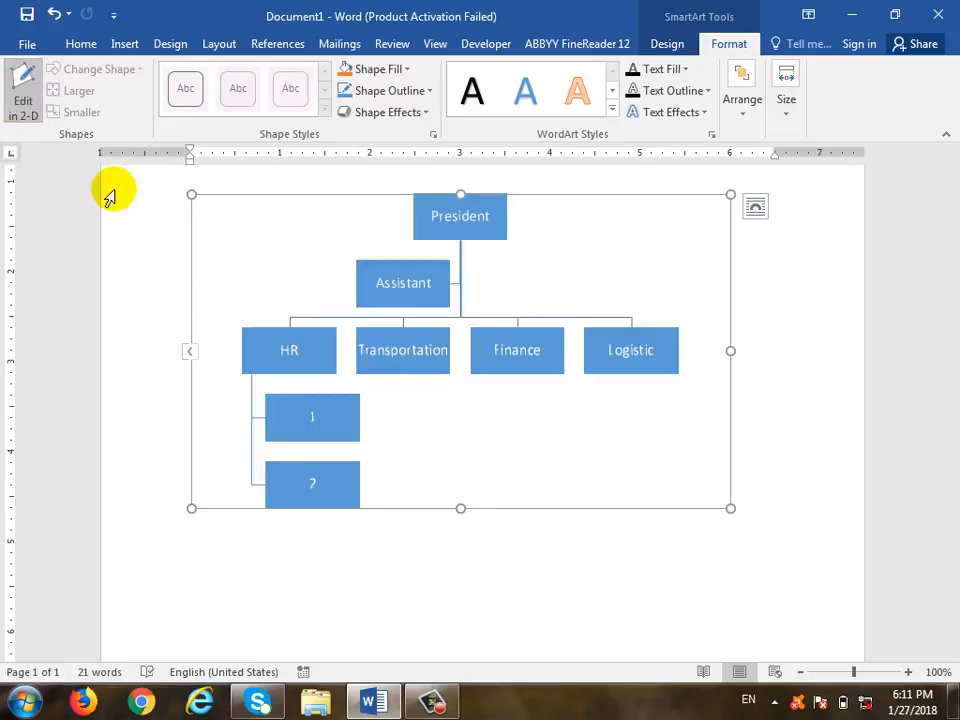
pyautogui.click(793, 469)
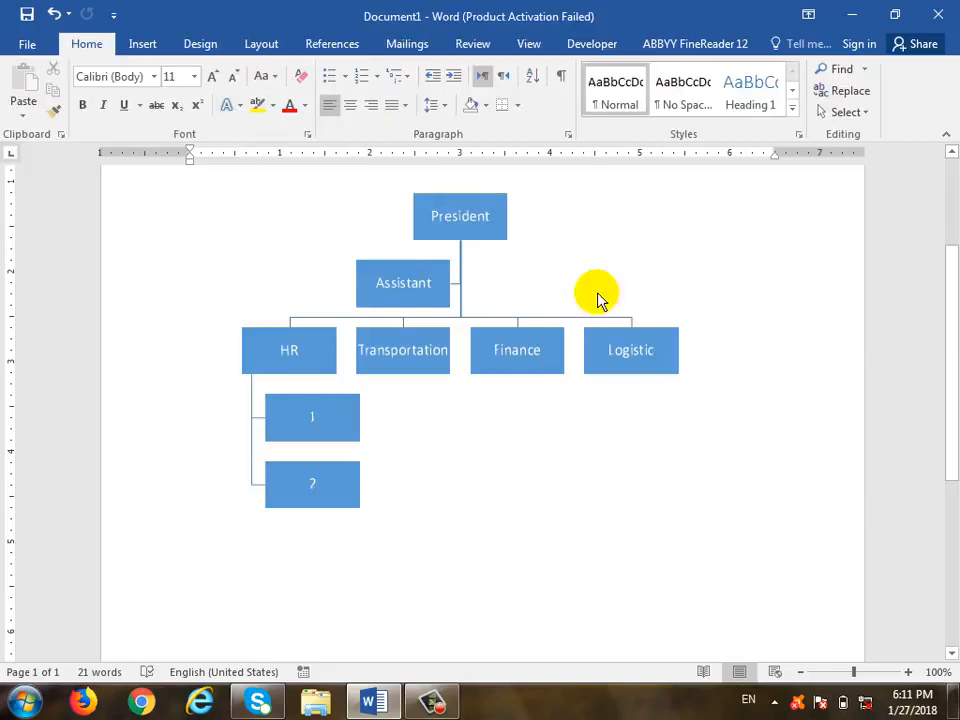
pyautogui.click(499, 234)
pyautogui.click(573, 290)
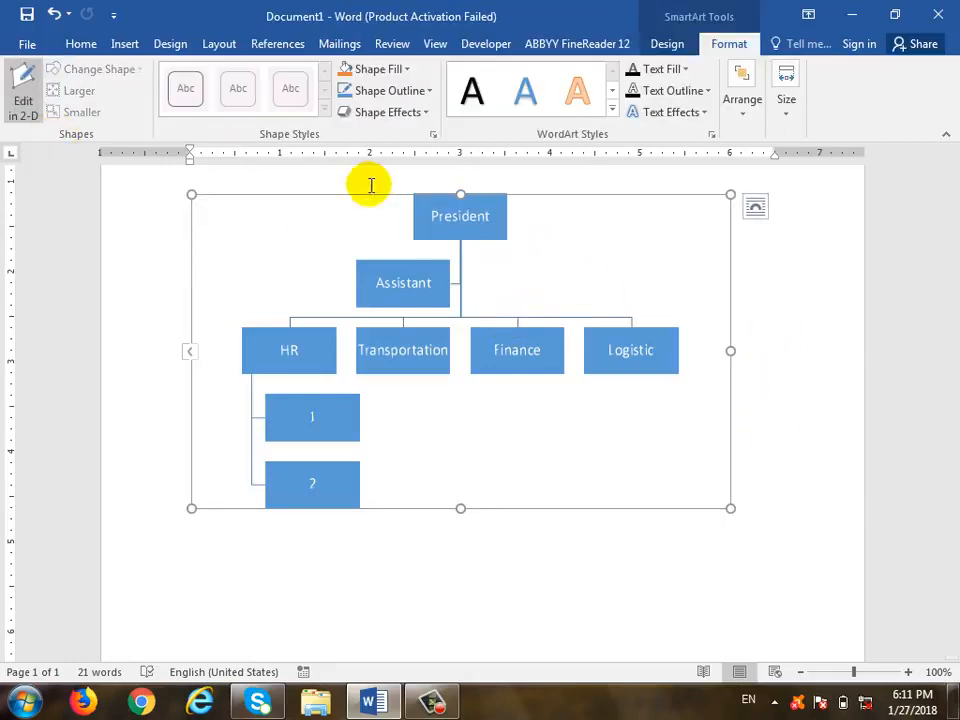
pyautogui.click(20, 80)
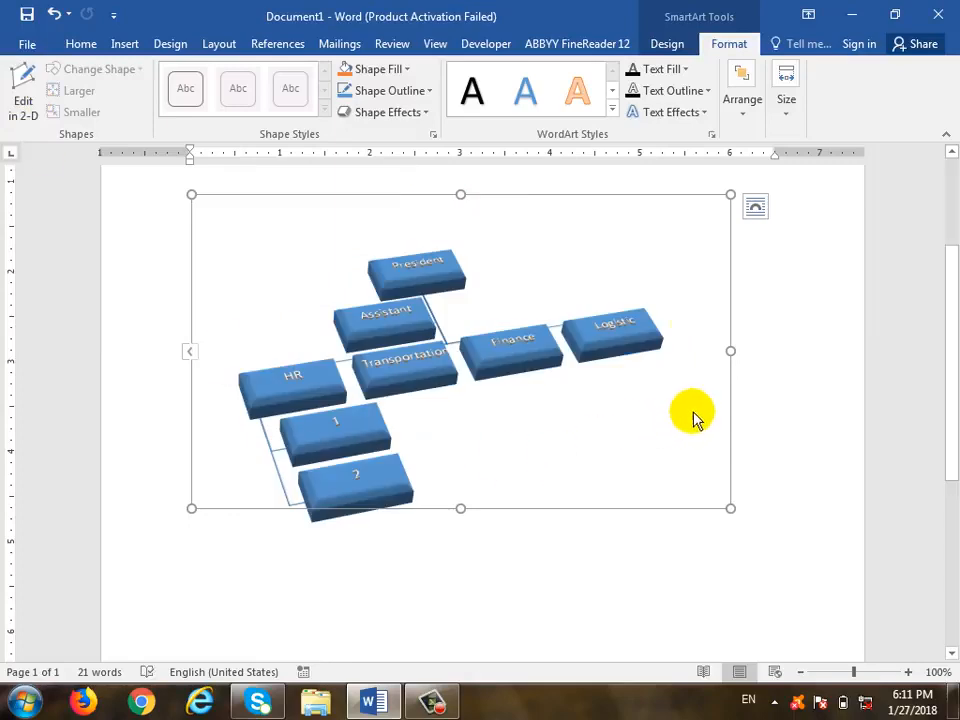
pyautogui.click(42, 98)
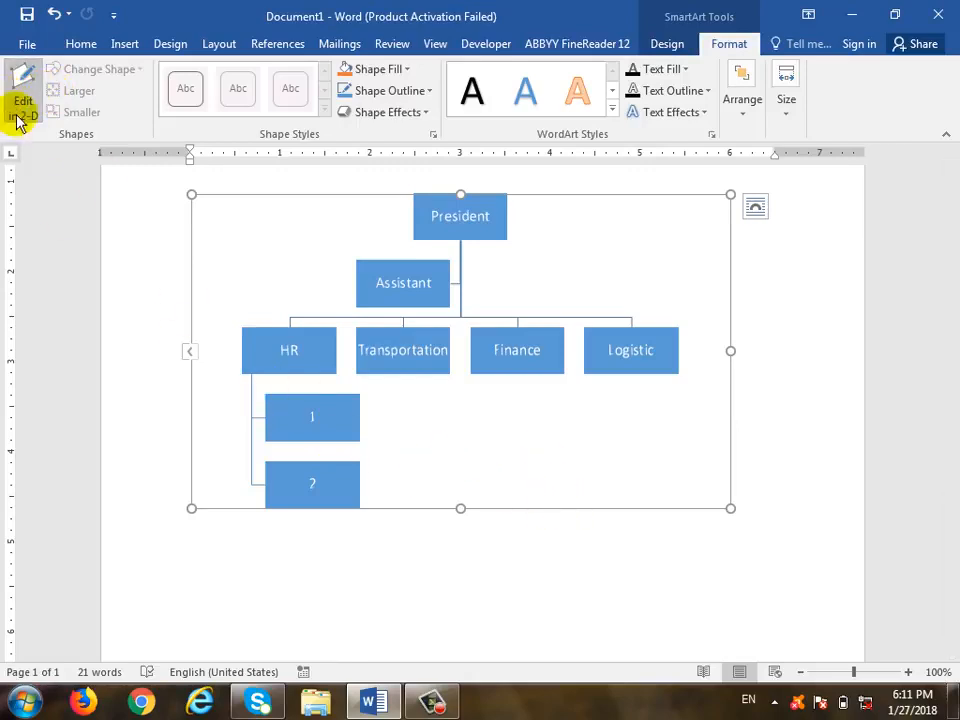
pyautogui.click(14, 104)
# - Return the organization chart to the flat Simple Fill SmartArt style
pyautogui.click(672, 45)
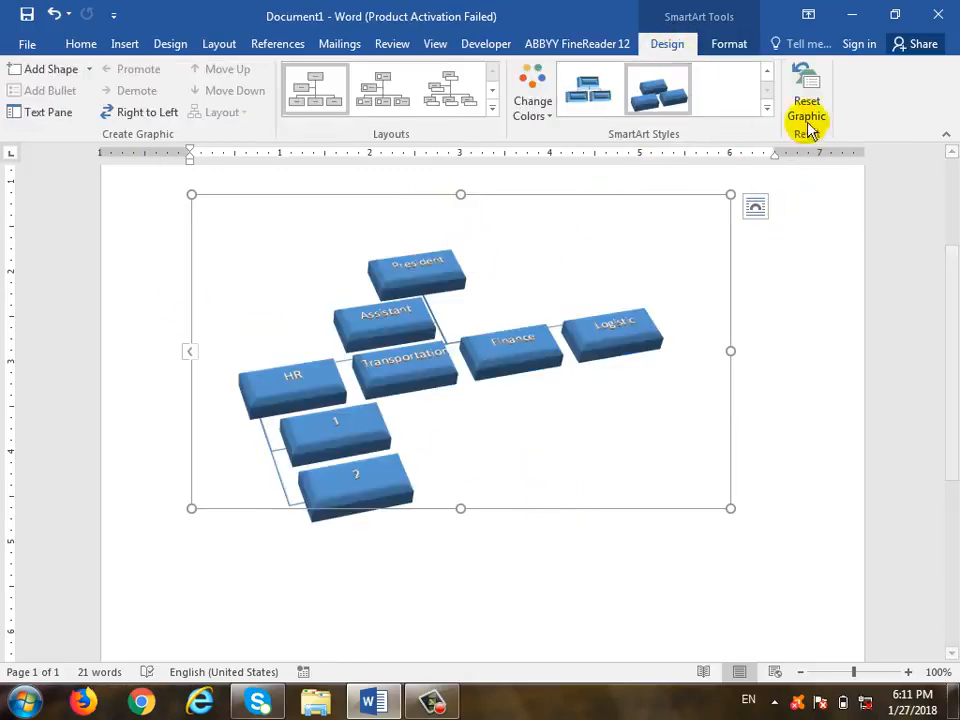
pyautogui.click(767, 108)
pyautogui.click(598, 123)
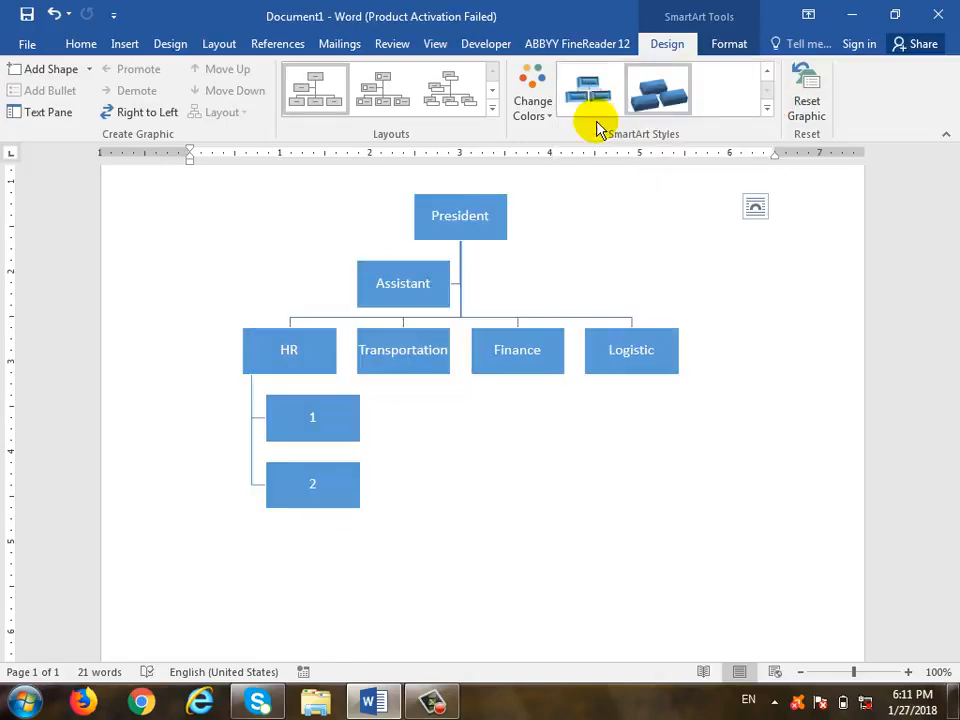
# - Change the President box to a flowchart diamond, and replace the diamond with a rounded rectangle
pyautogui.click(731, 45)
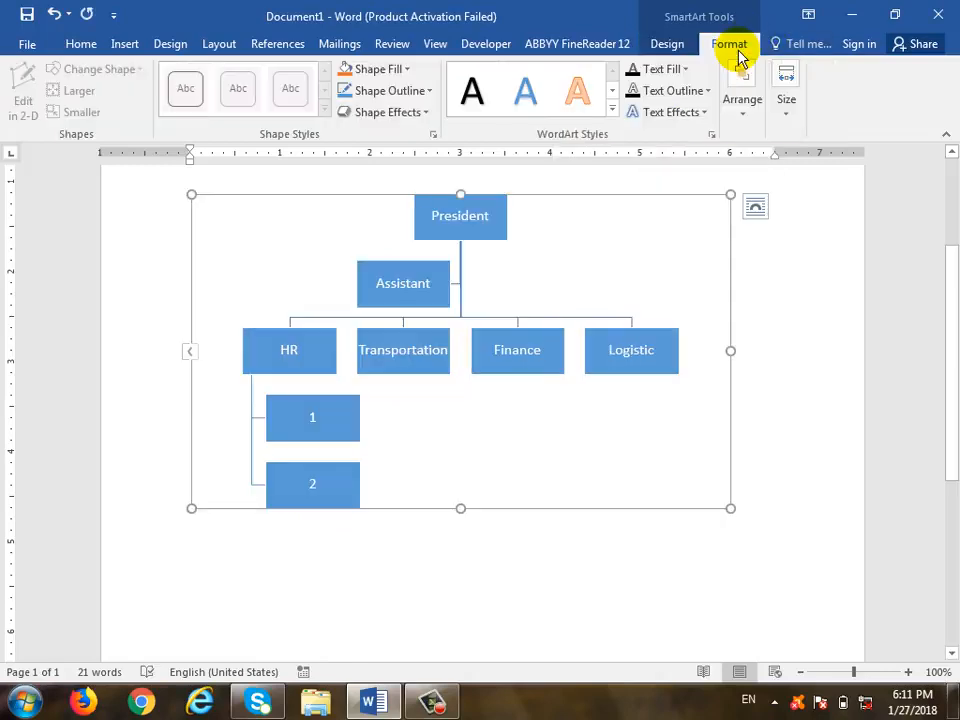
pyautogui.click(495, 233)
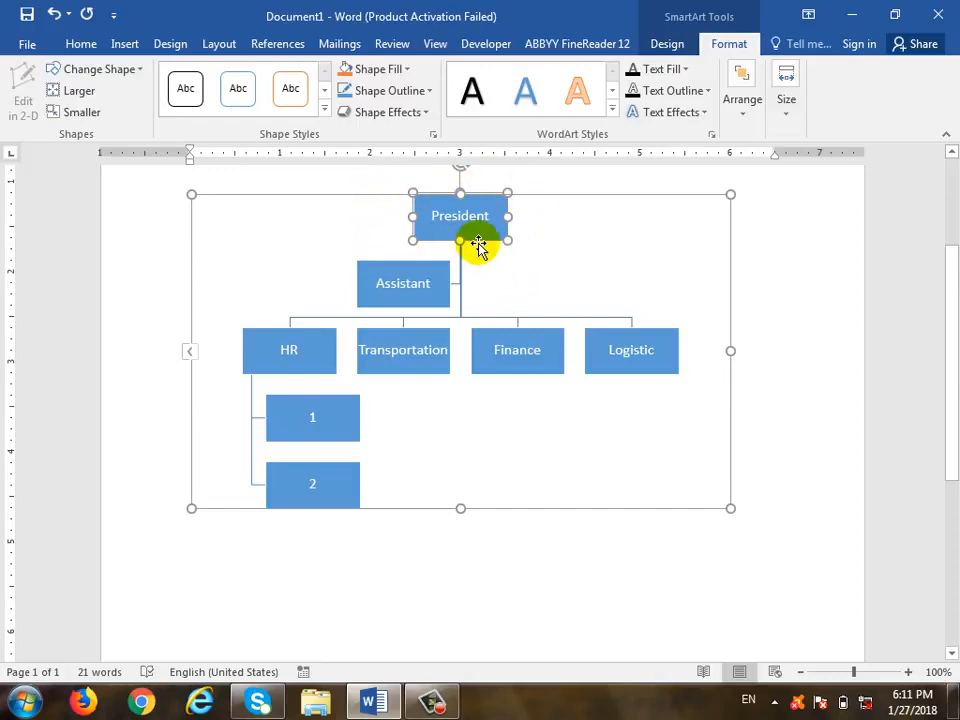
pyautogui.click(143, 82)
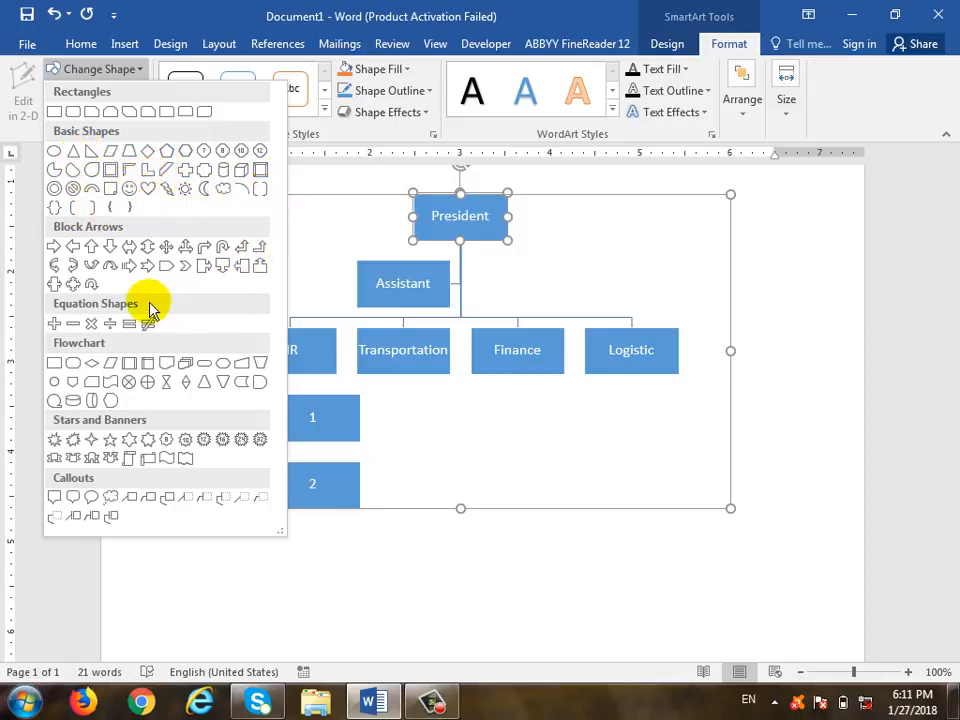
pyautogui.click(100, 365)
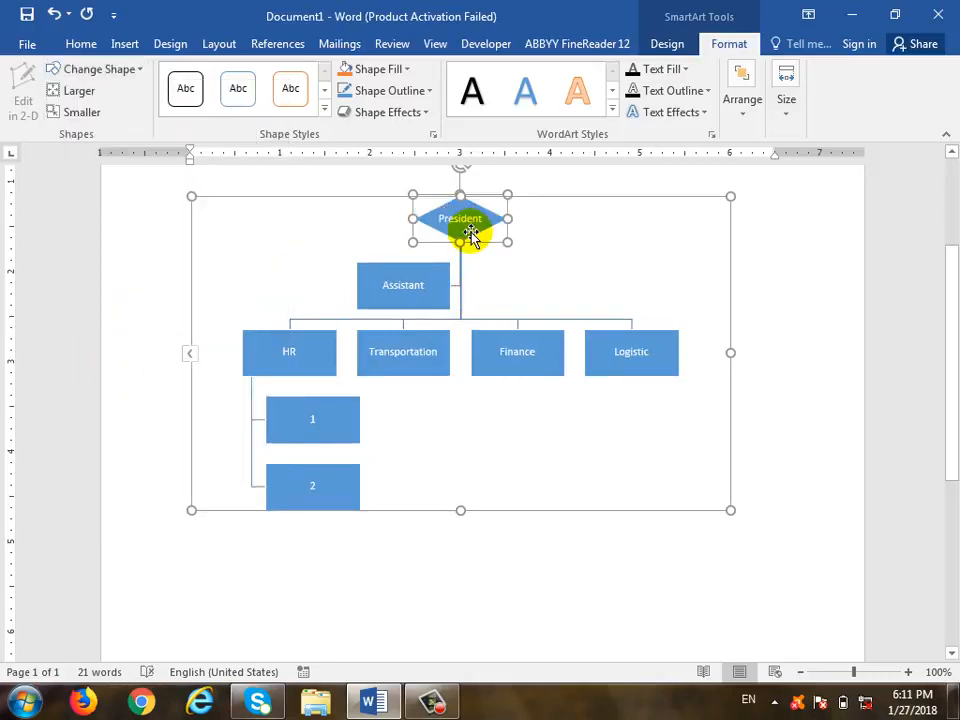
pyautogui.click(128, 70)
pyautogui.click(85, 112)
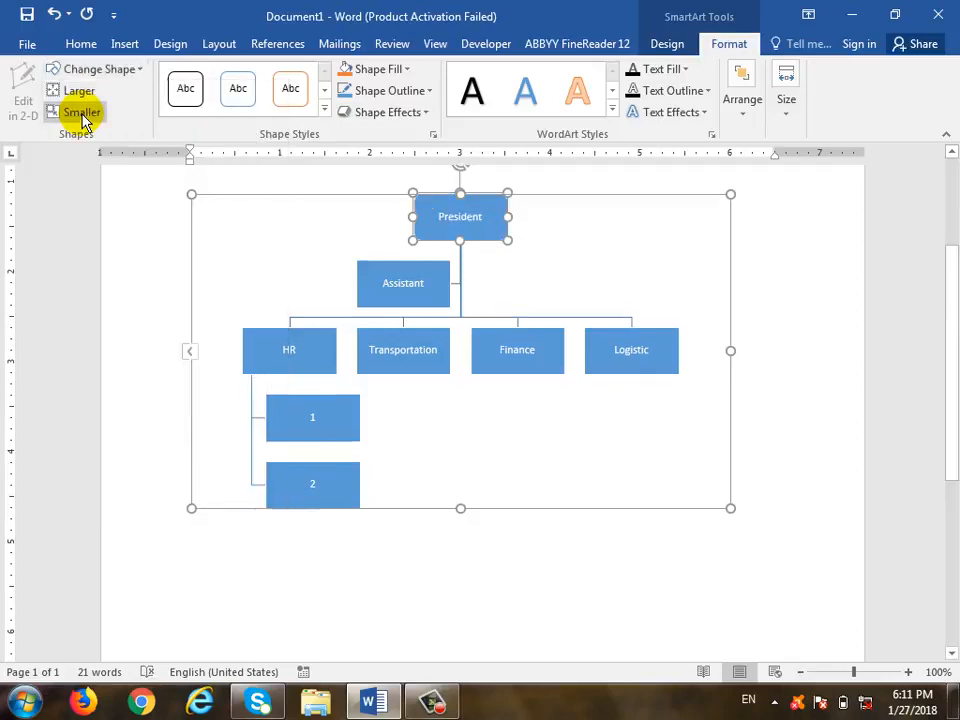
# - Enlarge the President box several increments, and shrink it to slightly smaller than its original size
pyautogui.click(540, 261)
pyautogui.click(460, 215)
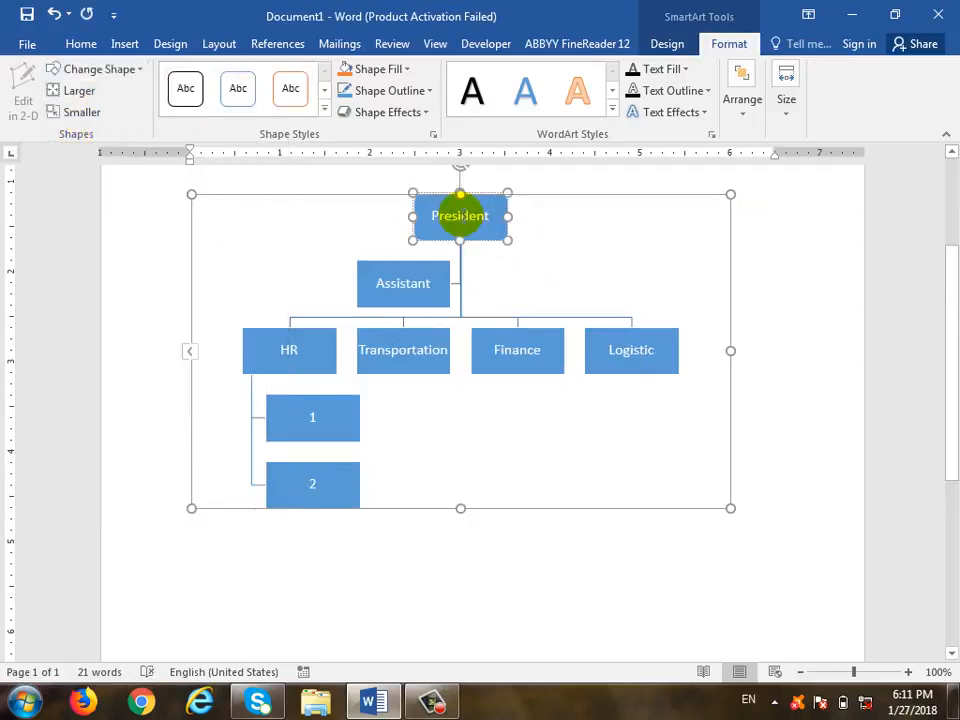
pyautogui.click(80, 98)
pyautogui.click(80, 98)
pyautogui.click(80, 98)
pyautogui.click(80, 98)
pyautogui.click(81, 109)
pyautogui.click(81, 109)
pyautogui.click(81, 109)
pyautogui.click(81, 109)
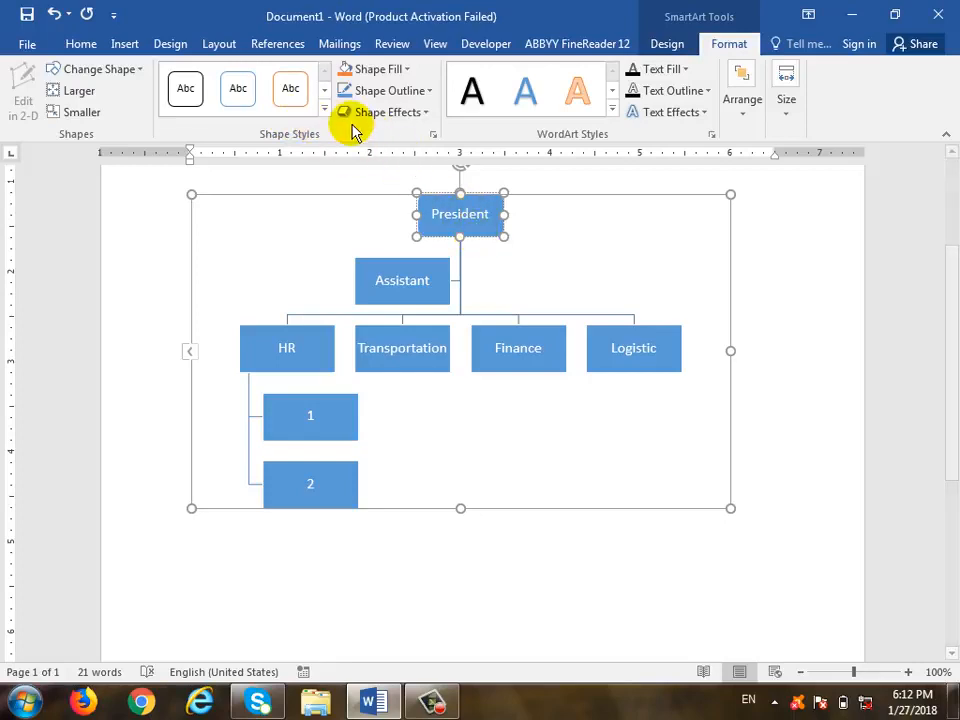
# - Apply the solid green theme shape style to the President box, and replace it with the glossy orange style from the last theme row
pyautogui.click(324, 110)
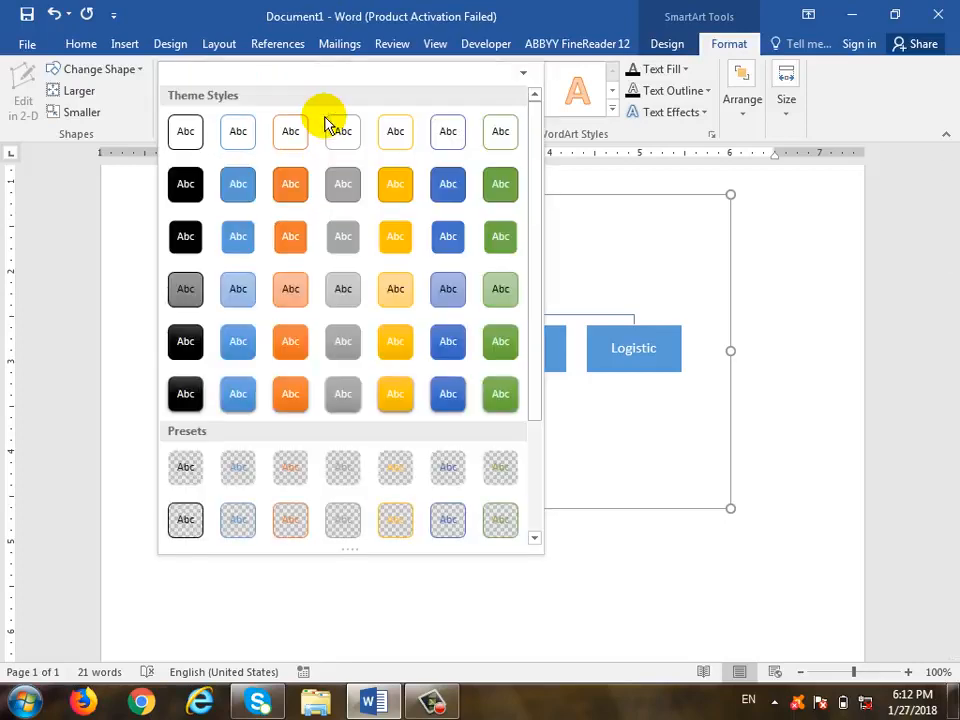
pyautogui.click(492, 190)
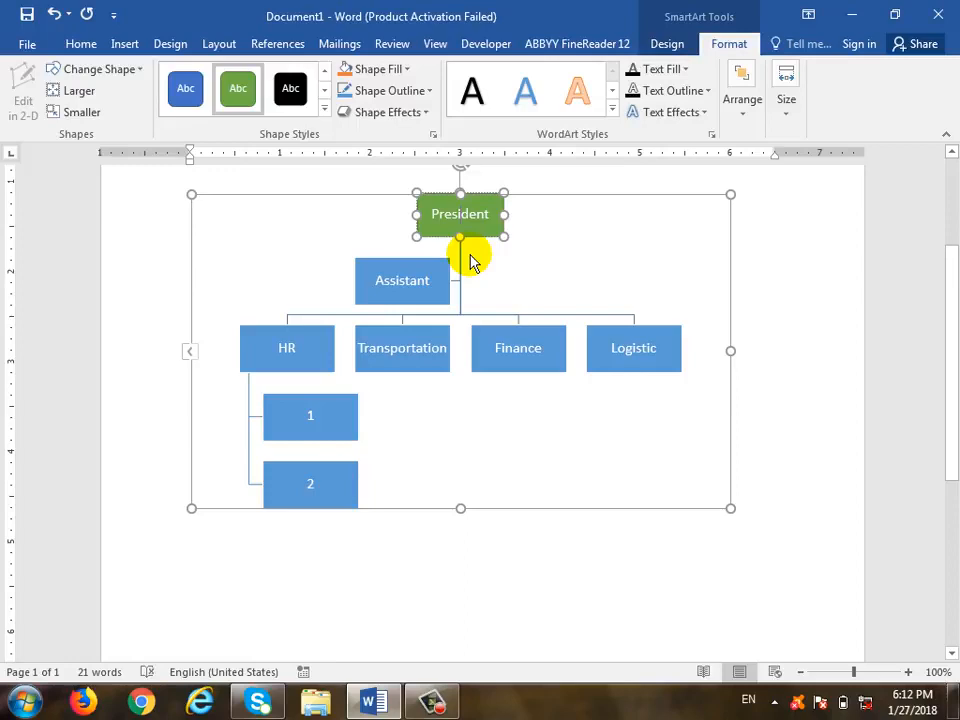
pyautogui.click(324, 110)
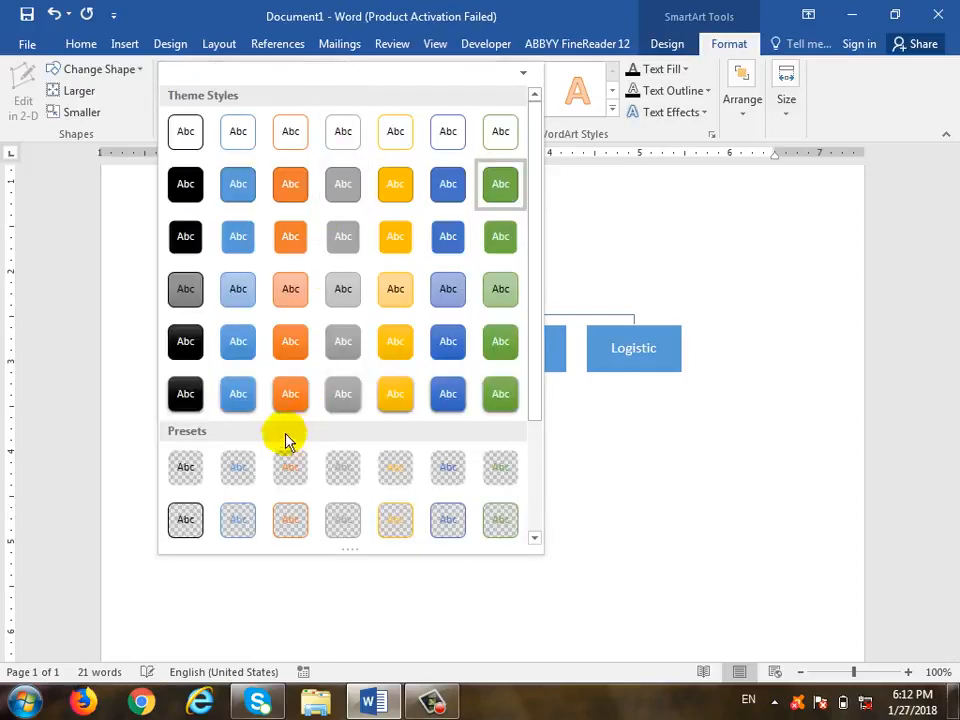
pyautogui.click(290, 393)
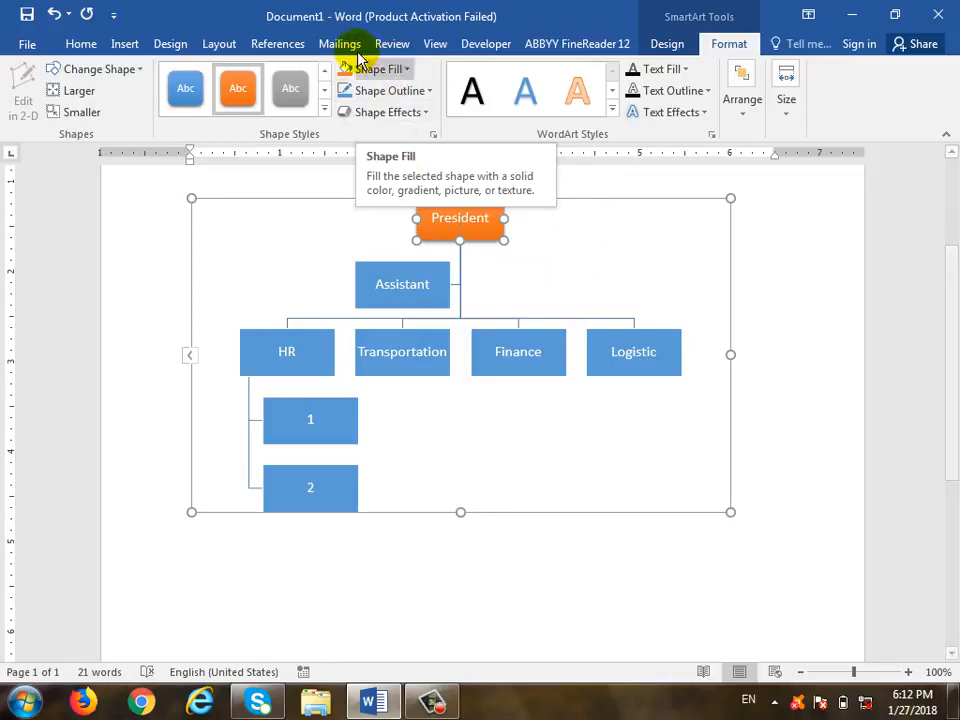
# - Fill the President box with standard yellow, and change the fill to a light blue theme color
pyautogui.click(408, 70)
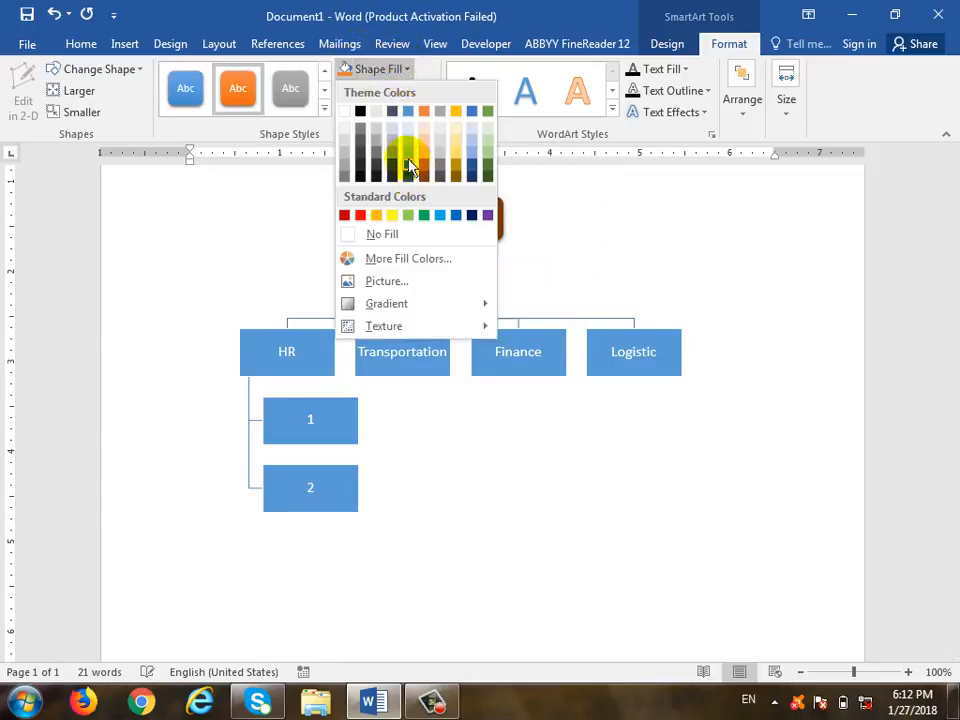
pyautogui.click(392, 215)
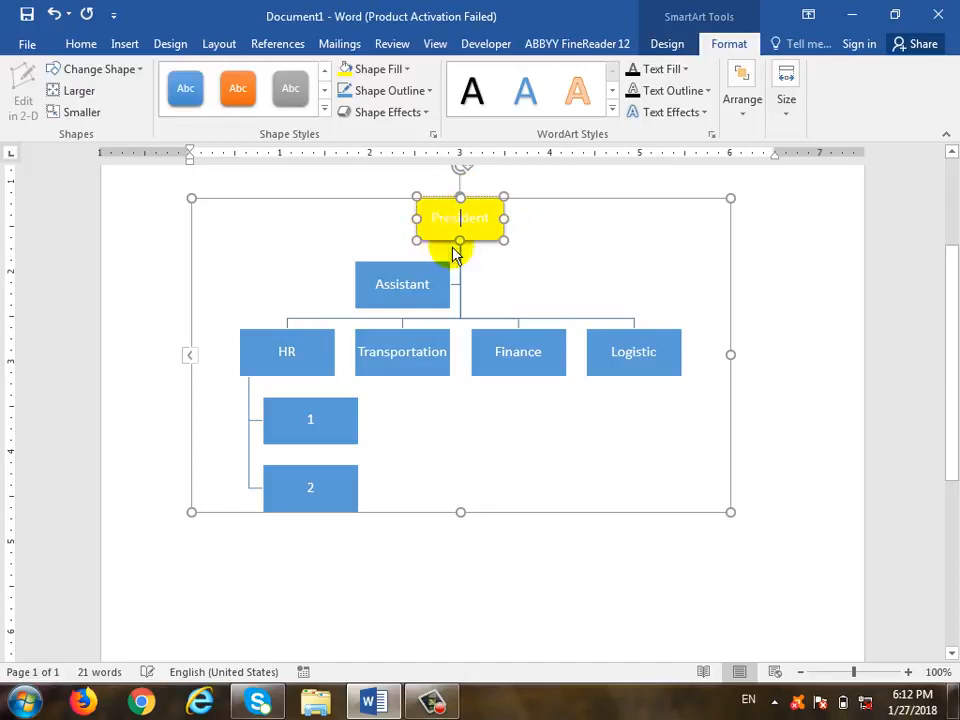
pyautogui.click(406, 69)
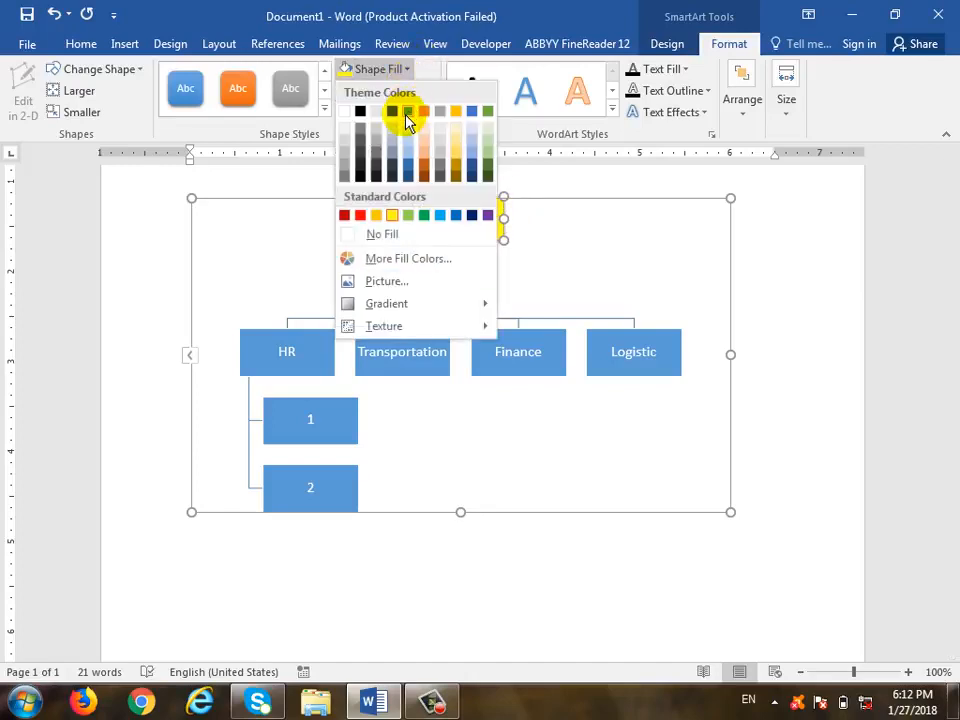
pyautogui.click(413, 162)
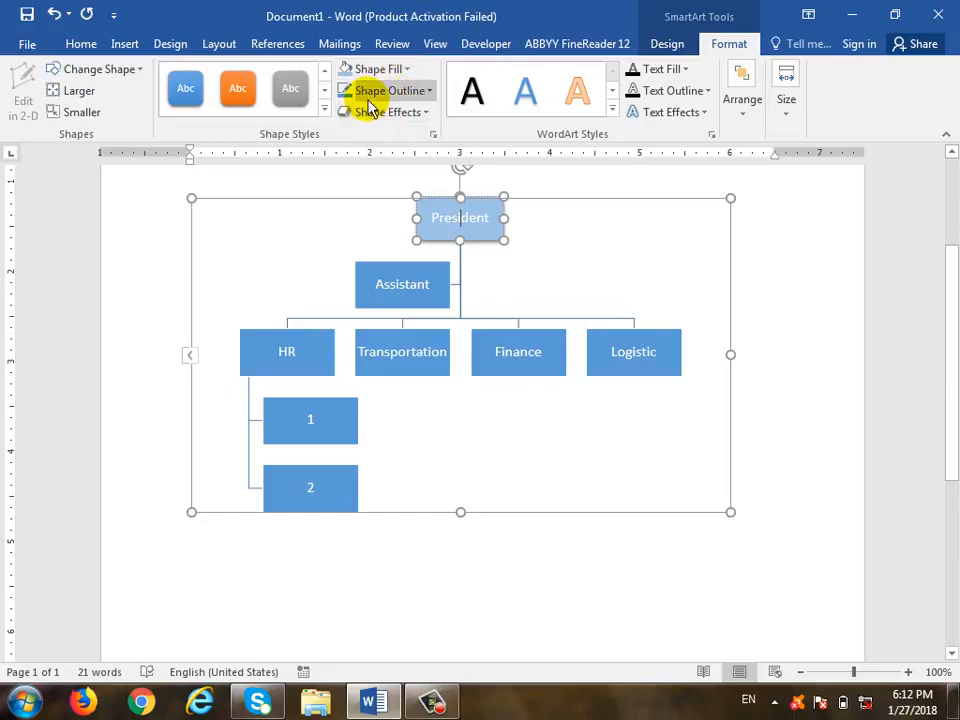
# - Give the President box a dark orange theme outline color
pyautogui.click(432, 91)
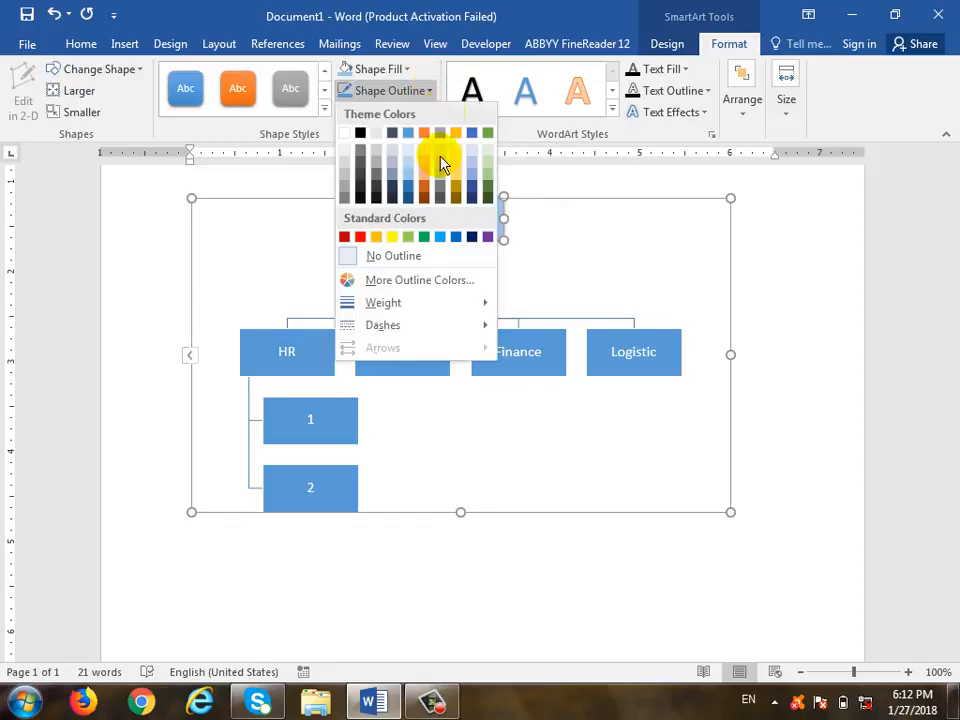
pyautogui.click(430, 195)
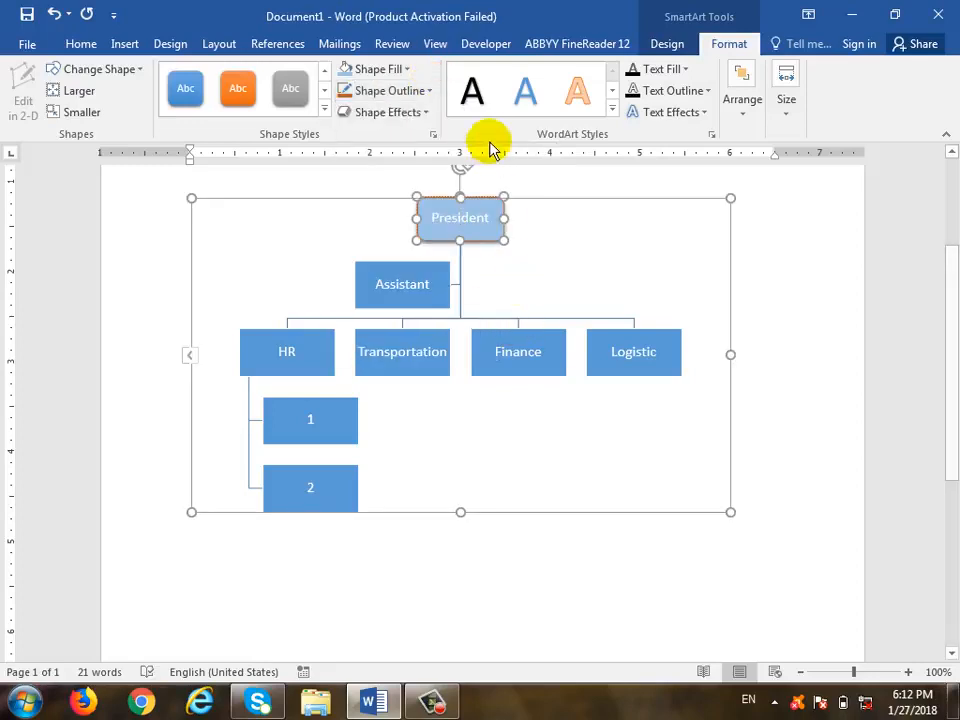
pyautogui.click(428, 112)
# - Try a 6 pt outline weight on the President box, undo it, and look through the outline dash styles
pyautogui.click(429, 91)
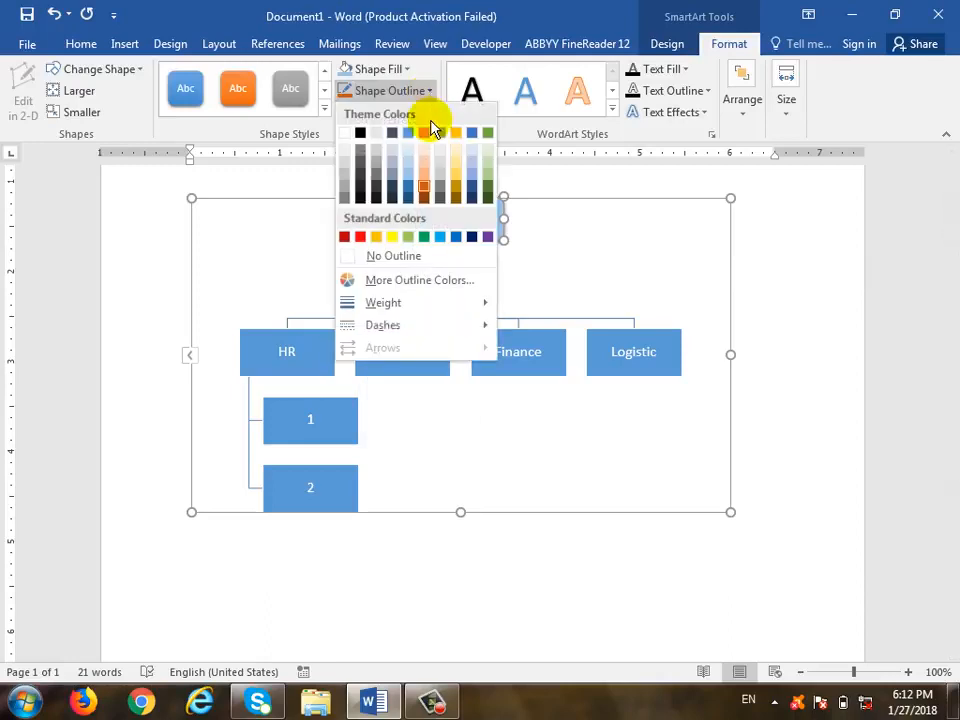
pyautogui.moveTo(424, 304)
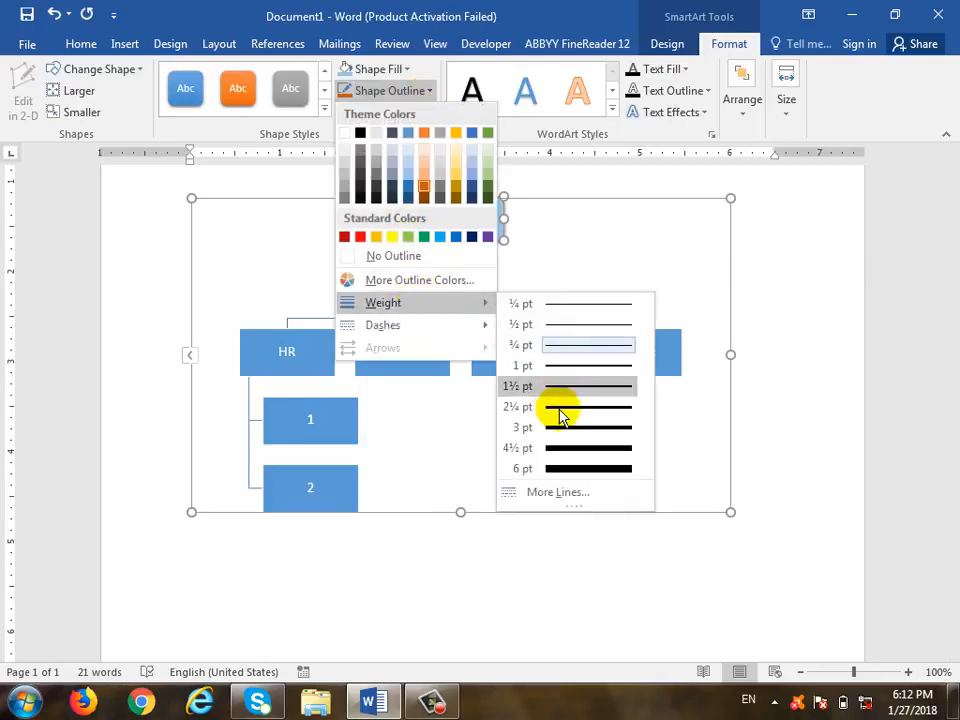
pyautogui.click(577, 470)
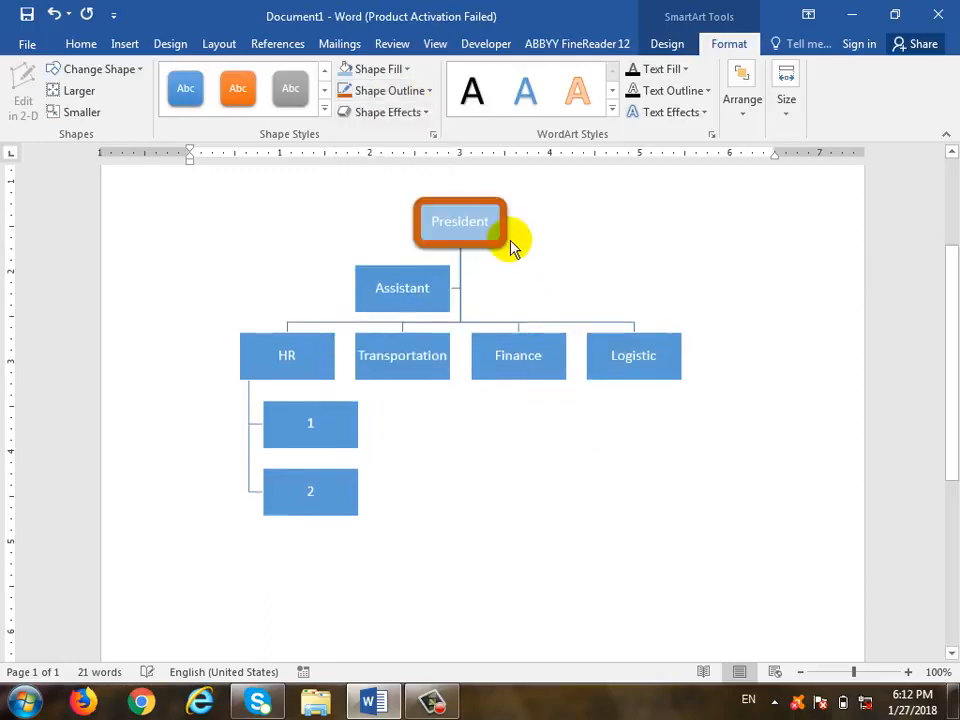
pyautogui.hotkey('ctrl', 'z')
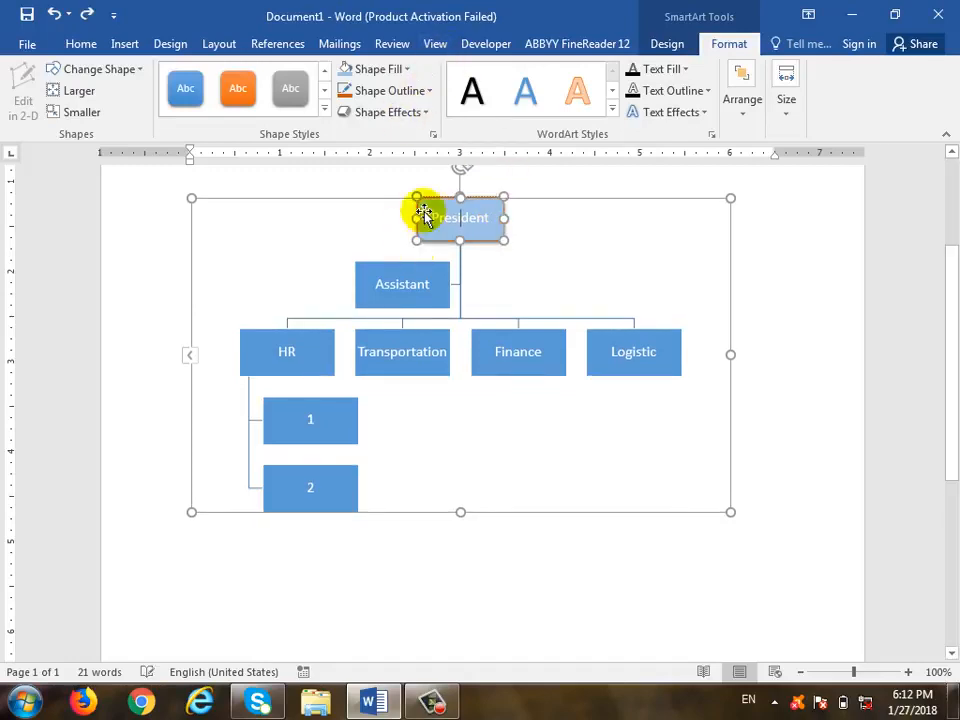
pyautogui.click(431, 92)
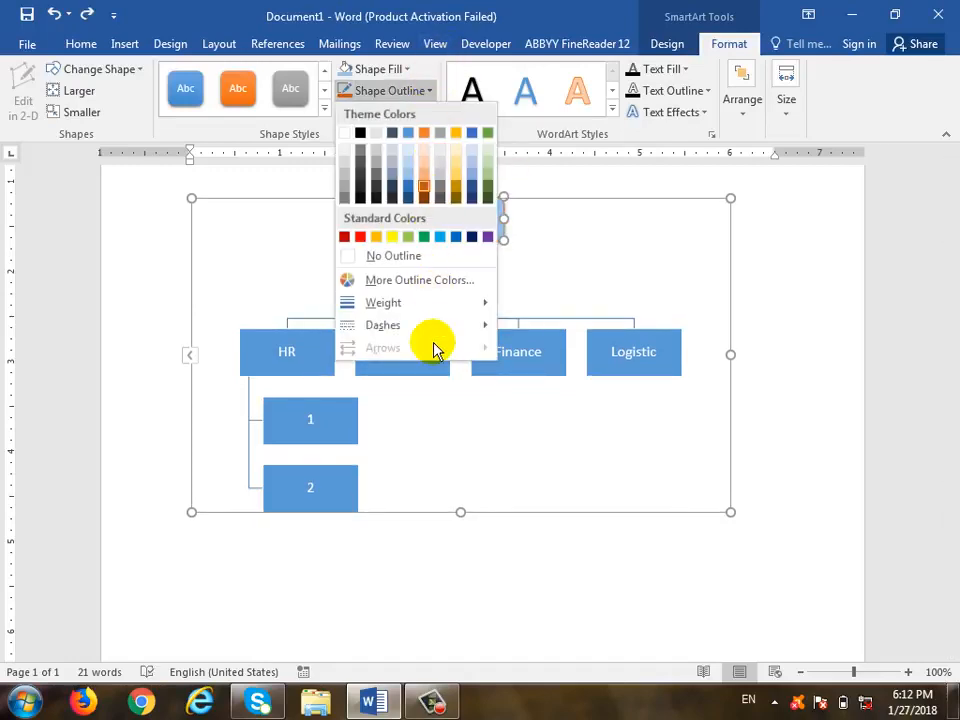
pyautogui.moveTo(437, 326)
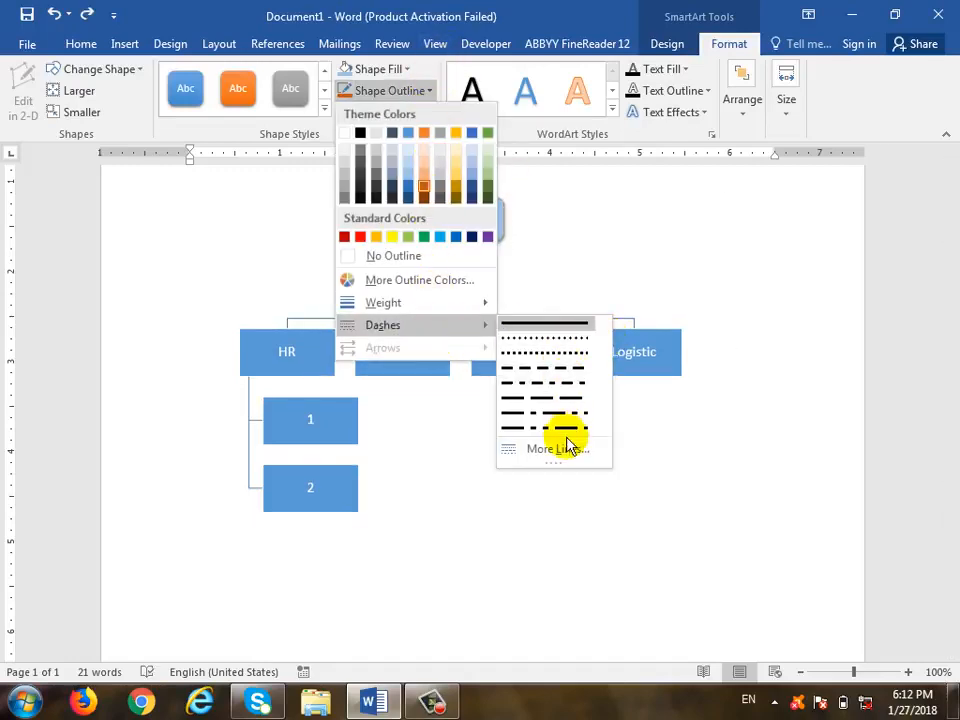
pyautogui.click(486, 260)
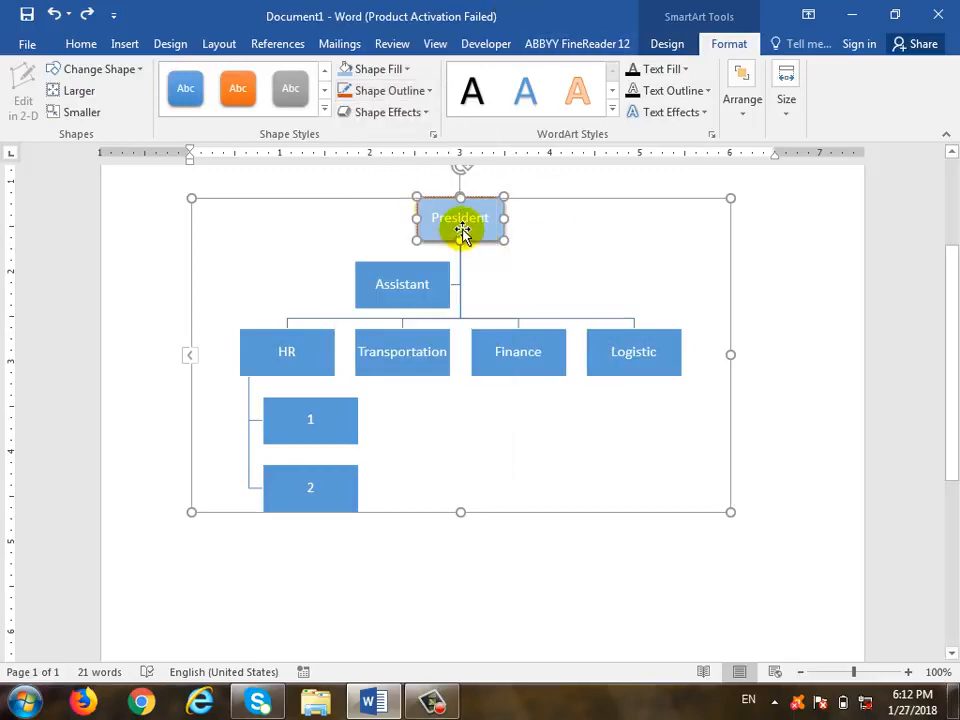
# - Select the whole SmartArt graphic and apply the third inner shadow from the first inner row as a shape effect
pyautogui.click(350, 222)
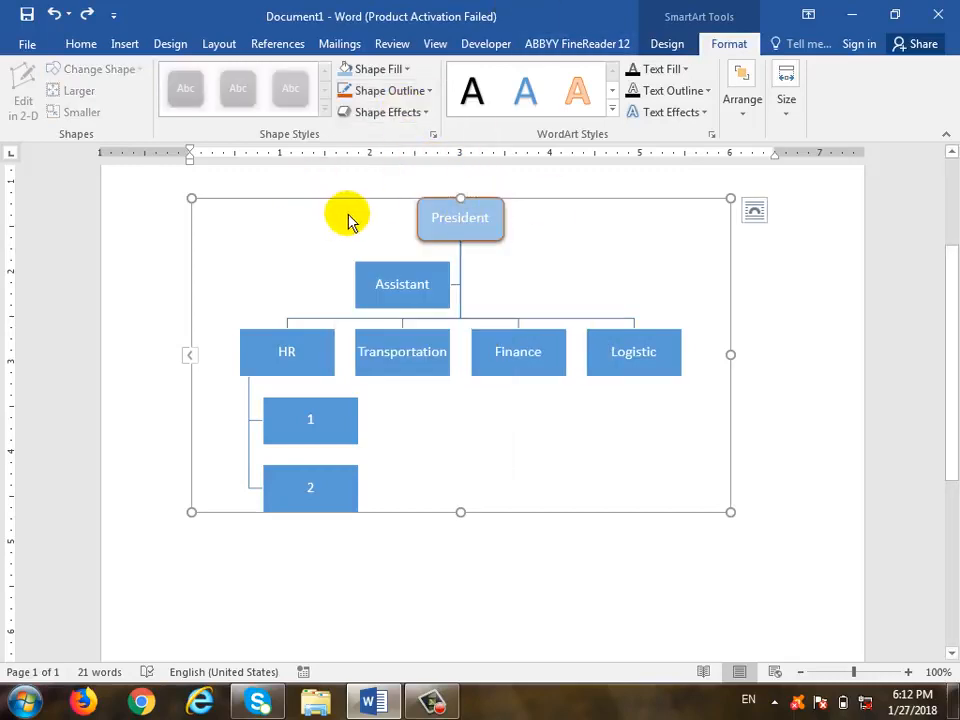
pyautogui.click(430, 113)
pyautogui.moveTo(407, 189)
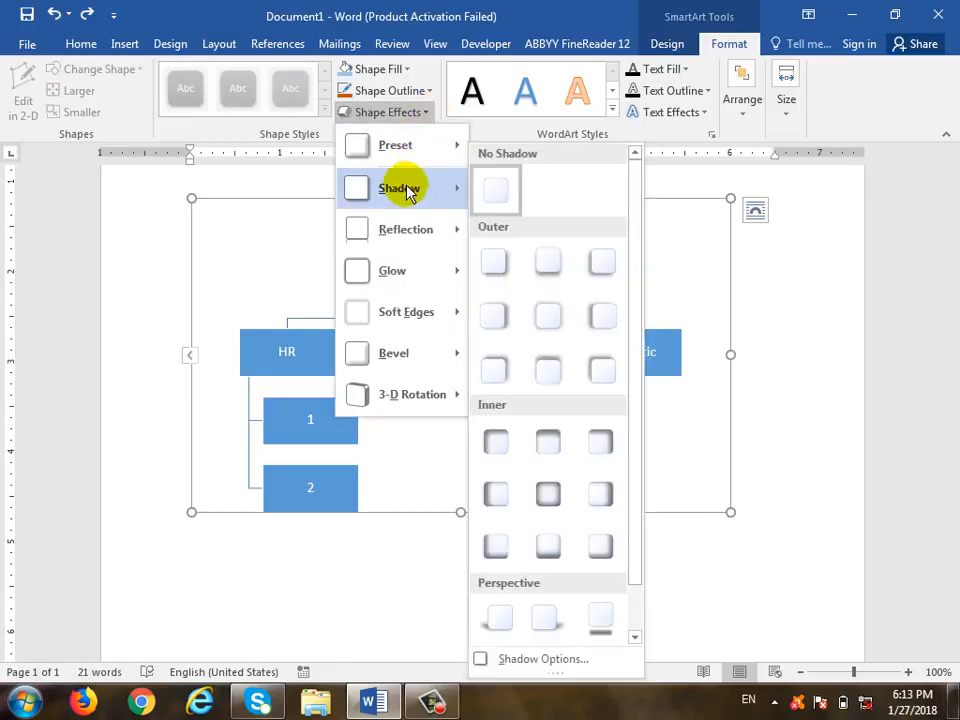
pyautogui.click(598, 447)
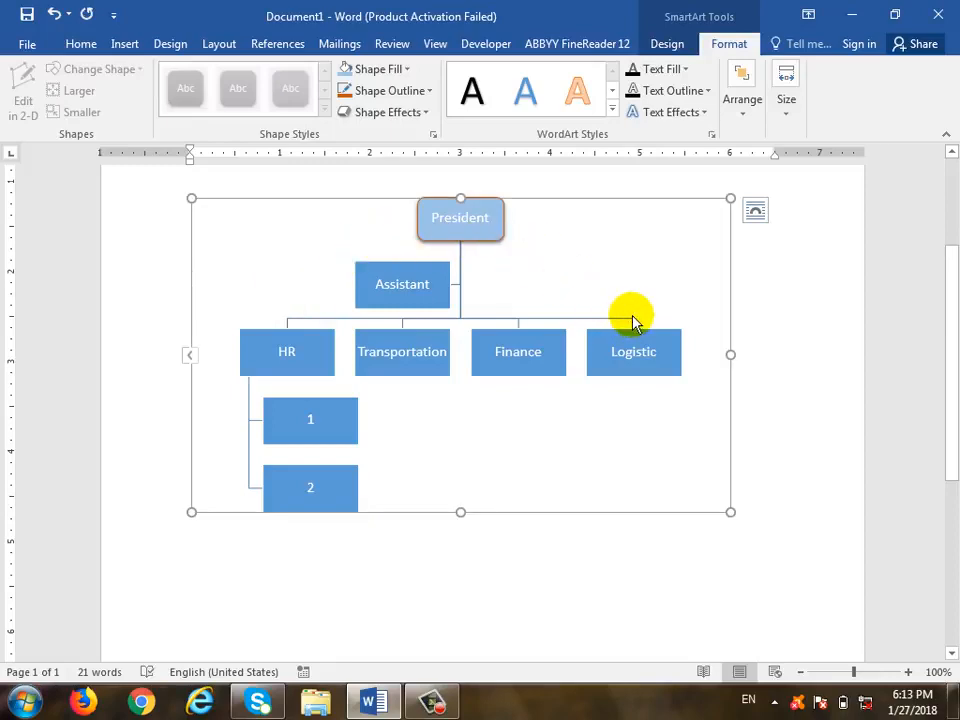